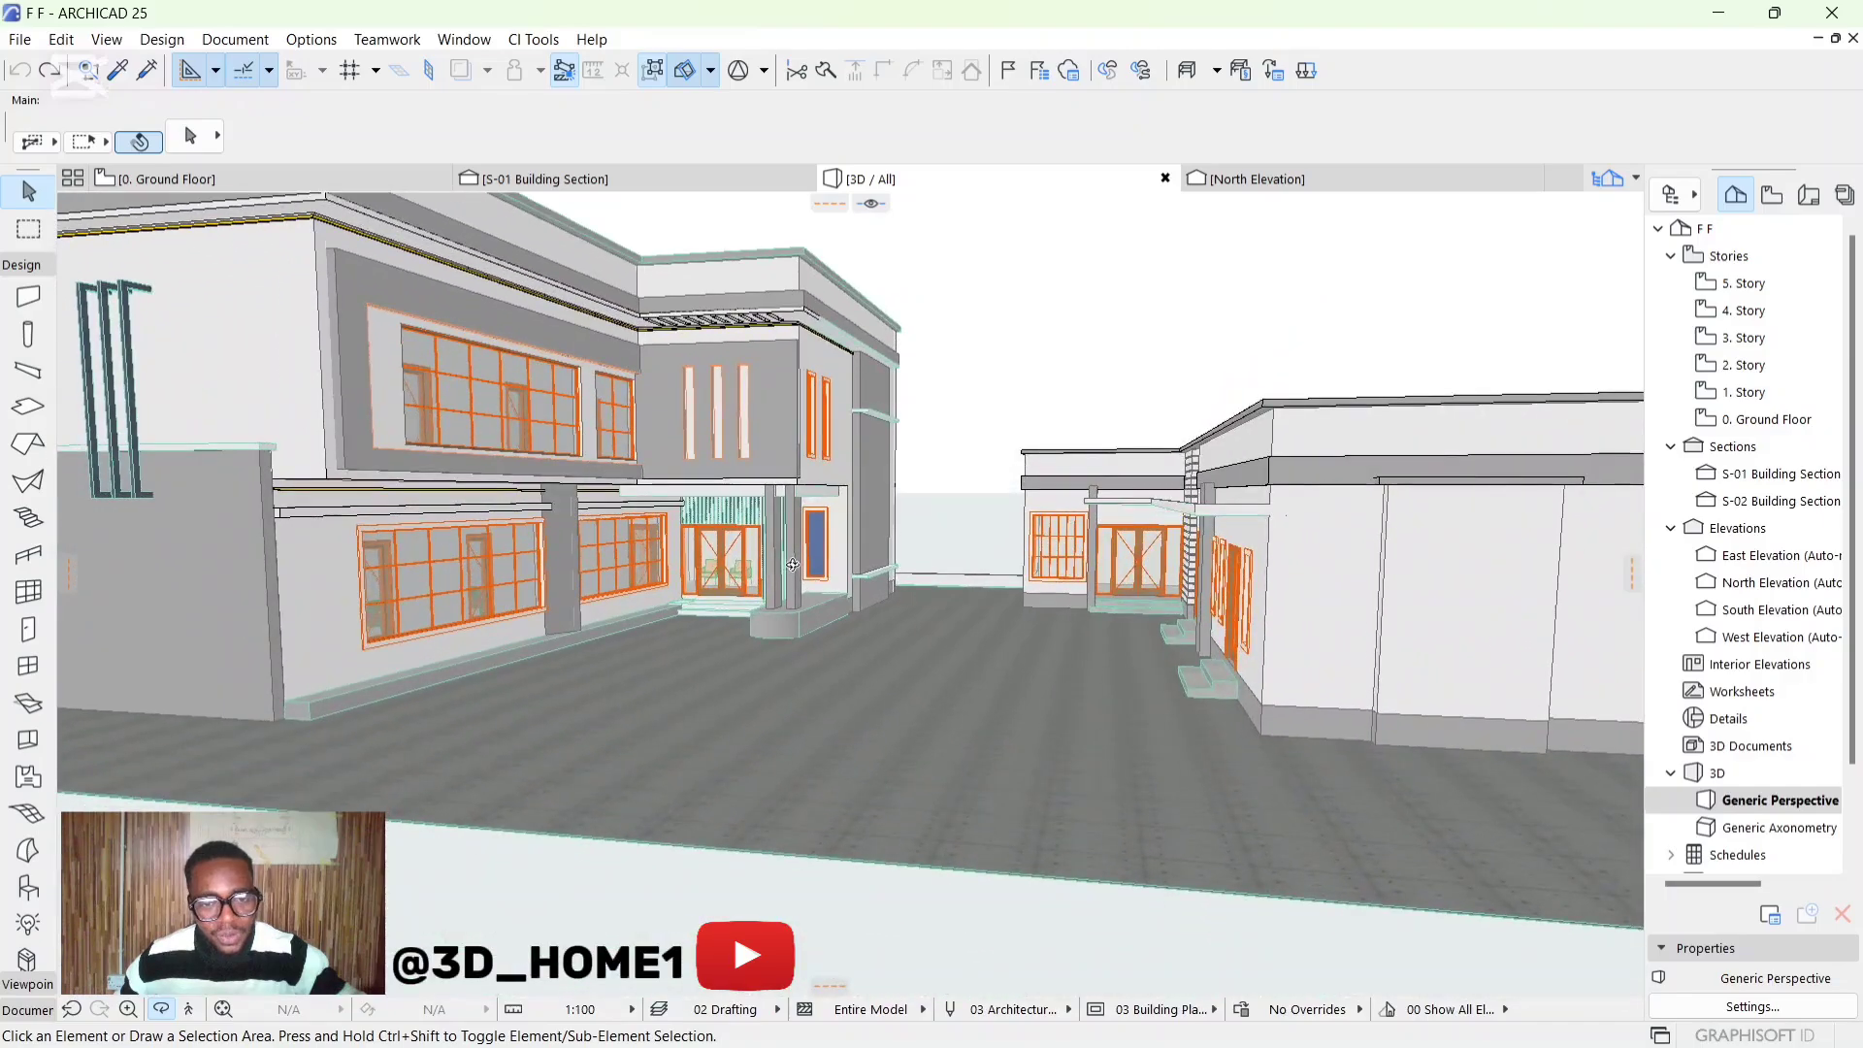
Examine the two buildings and the paved ground between them from several angles in the 3D view
scroll(737, 483, up, 3)
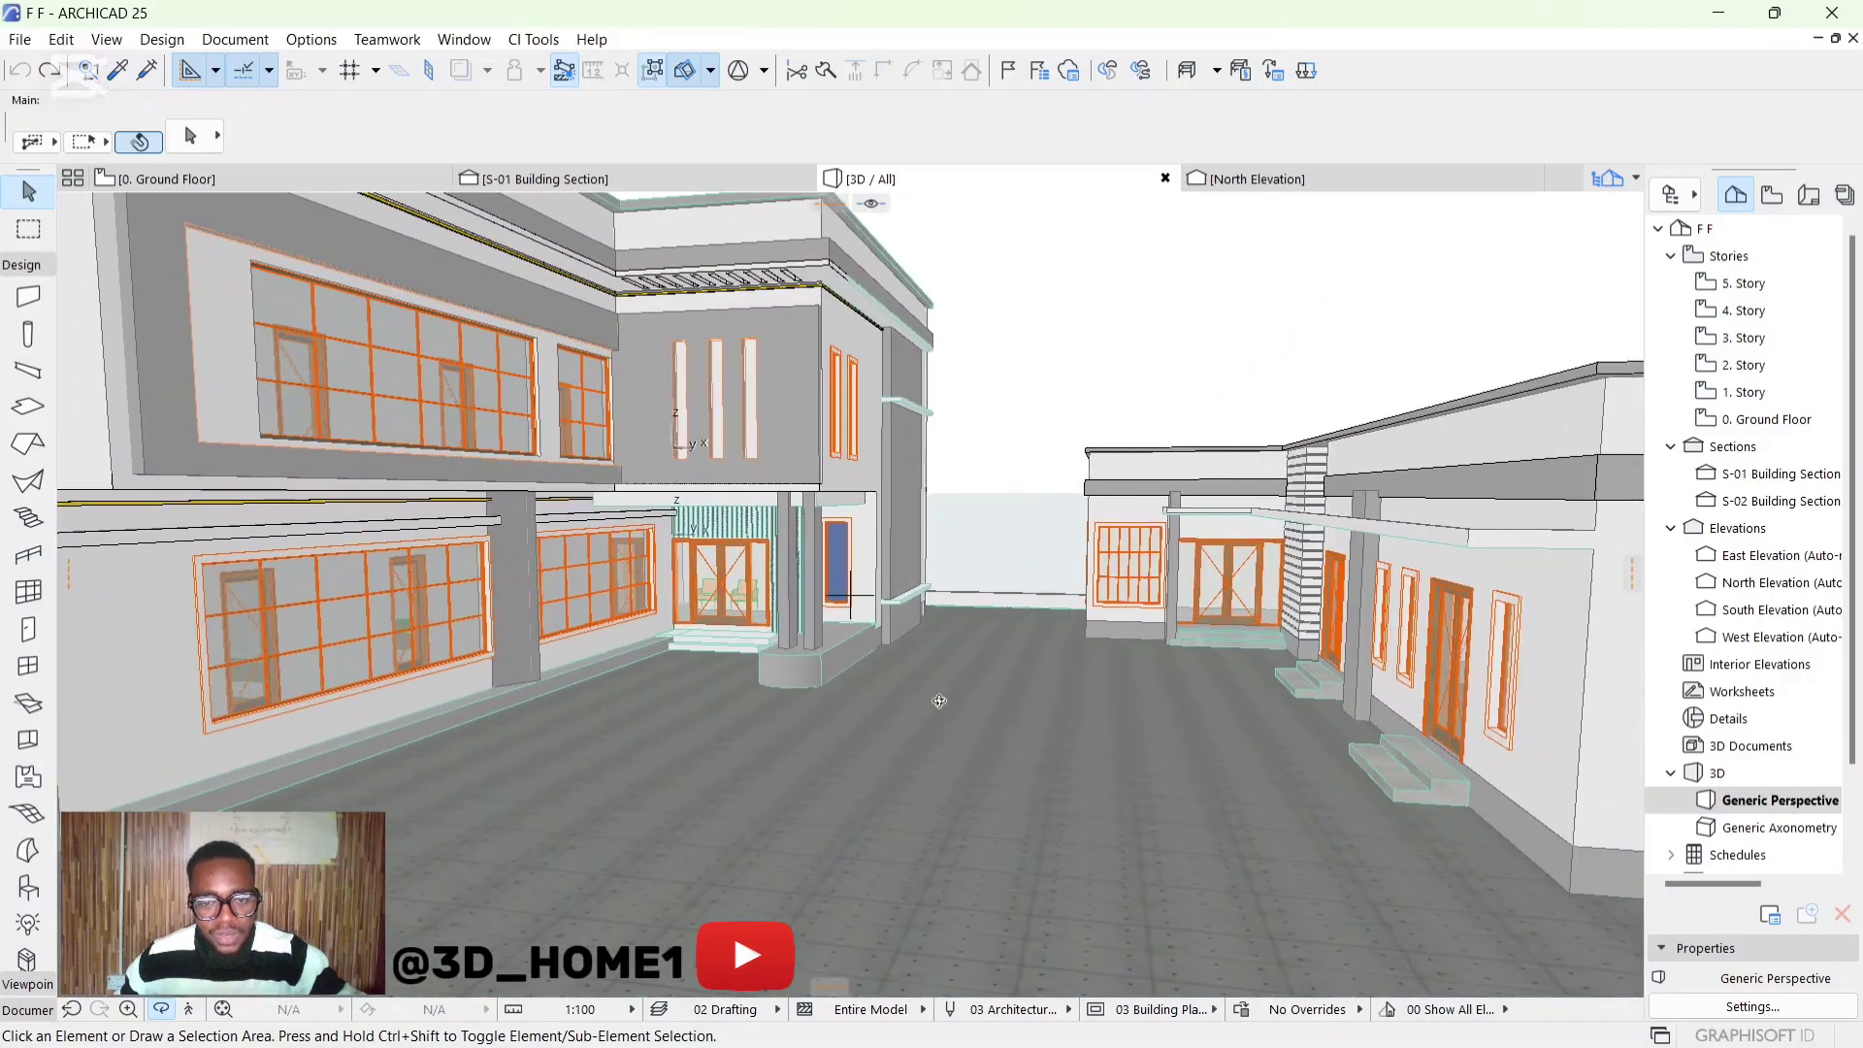
scroll(981, 707, down, 3)
drag(982, 707, 871, 643)
scroll(719, 553, down, 3)
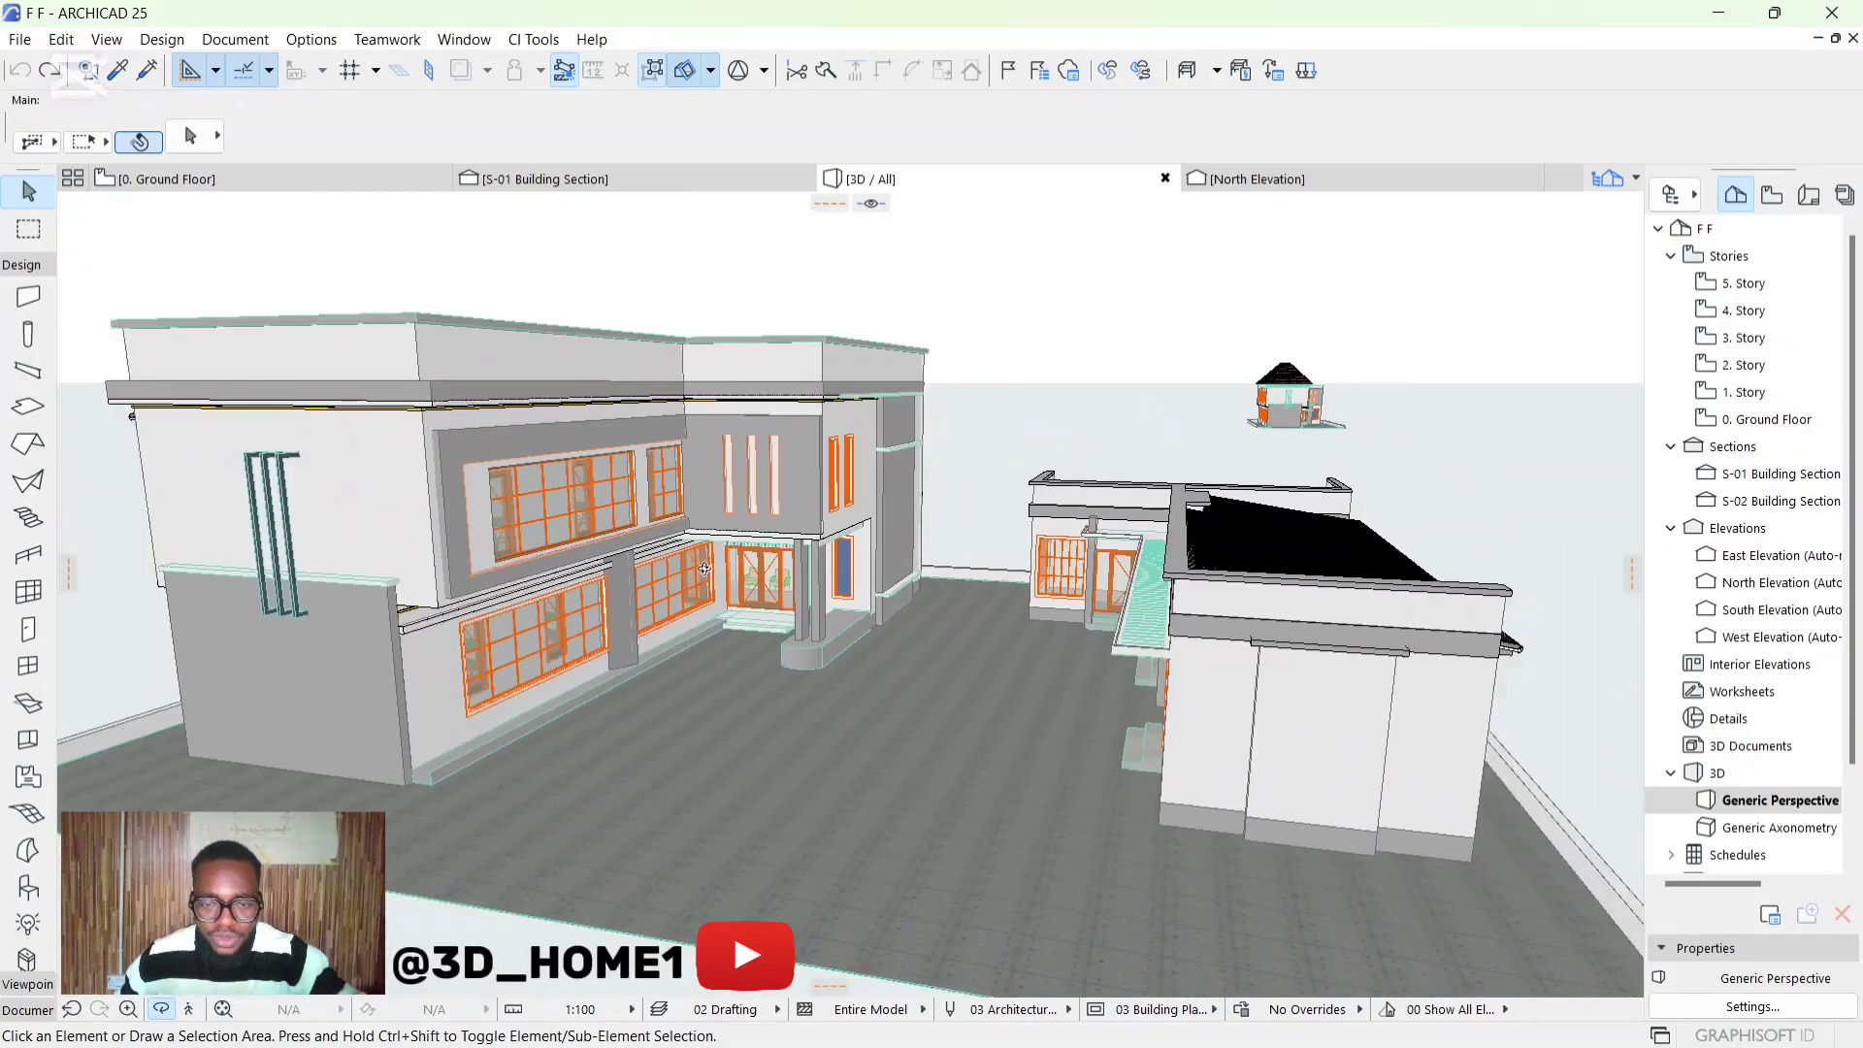
shift+middle_drag(705, 569, 922, 567)
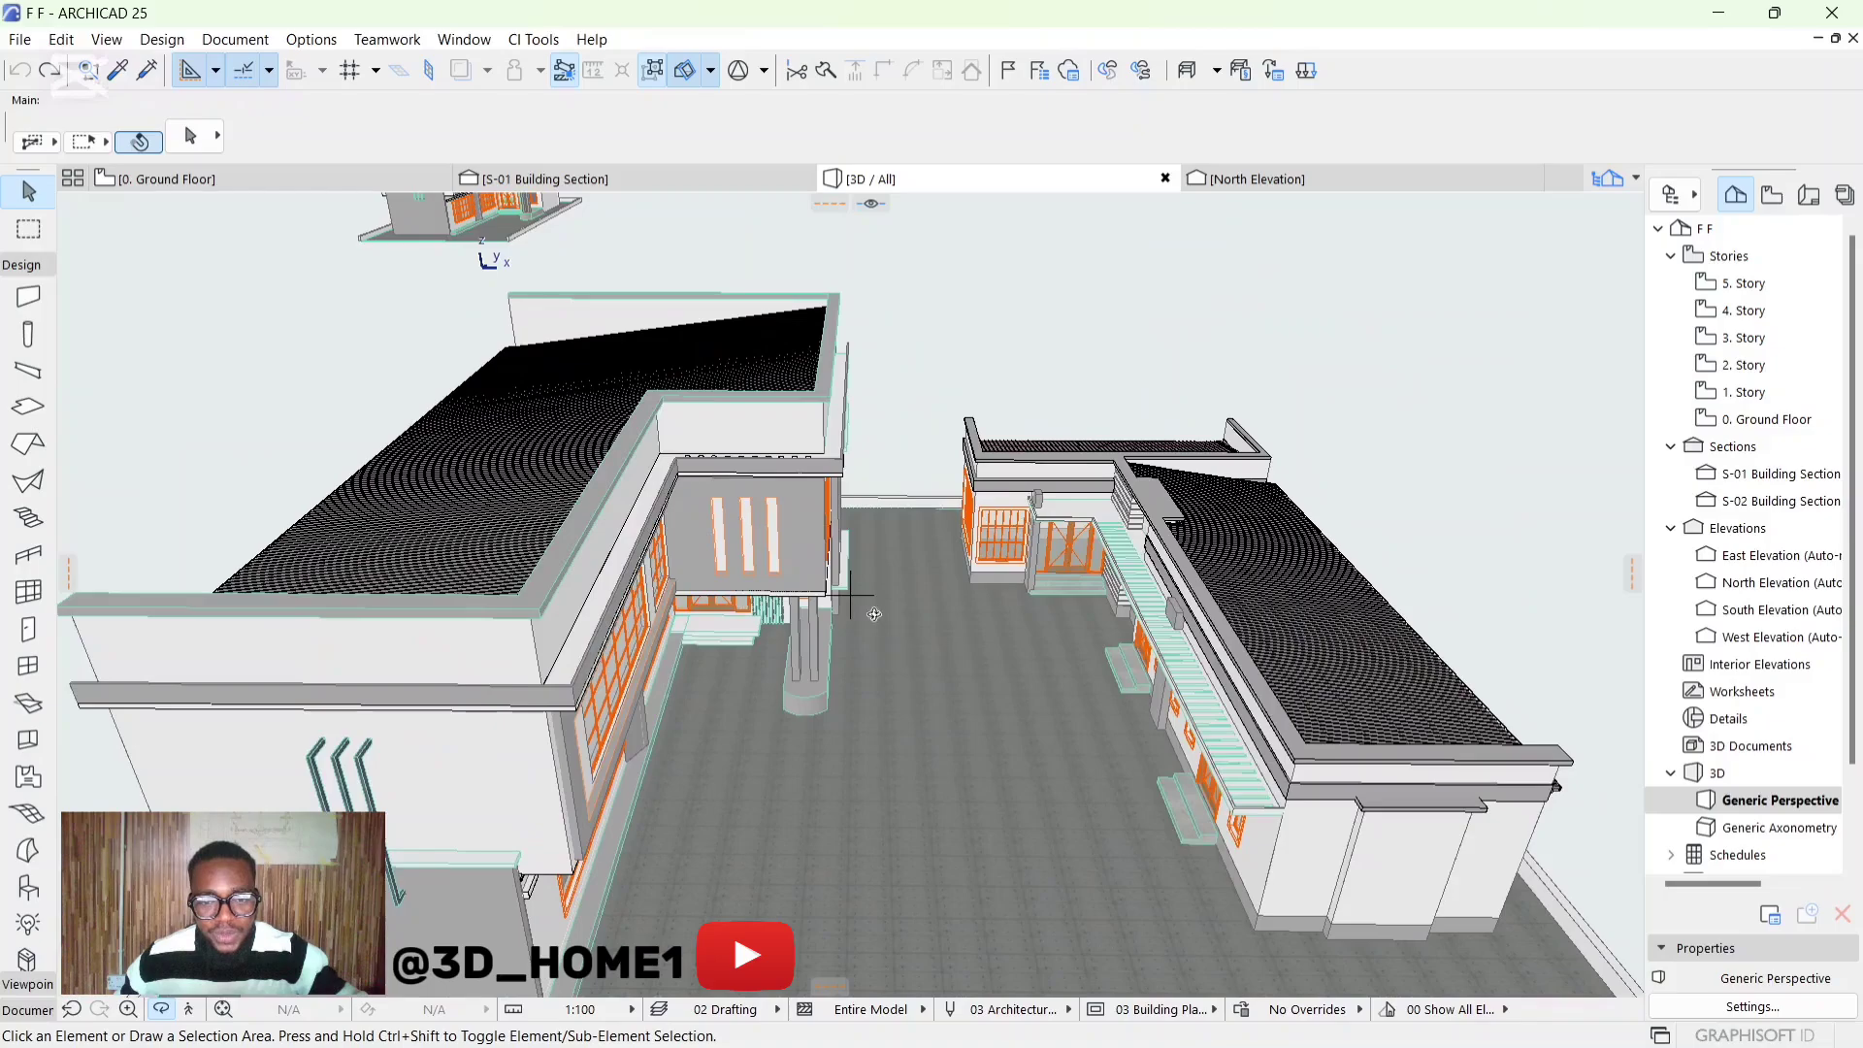
scroll(874, 614, up, 4)
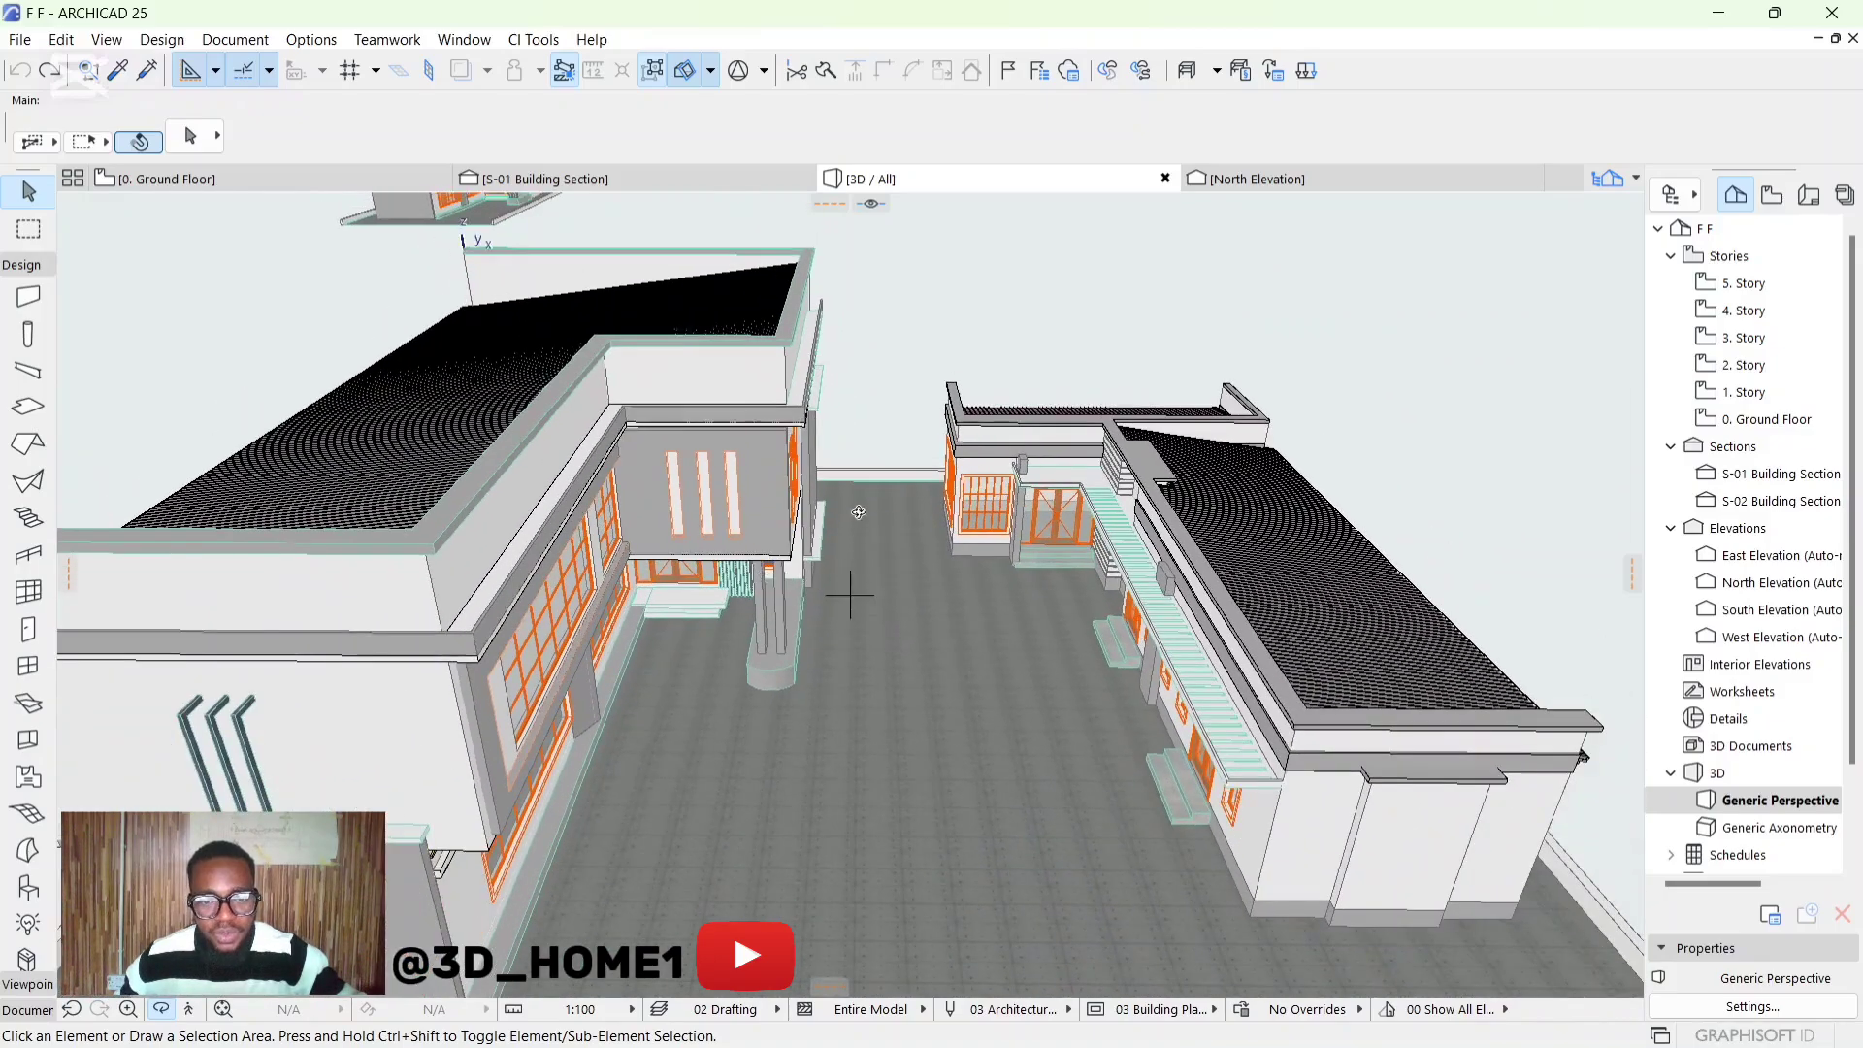
scroll(858, 511, down, 5)
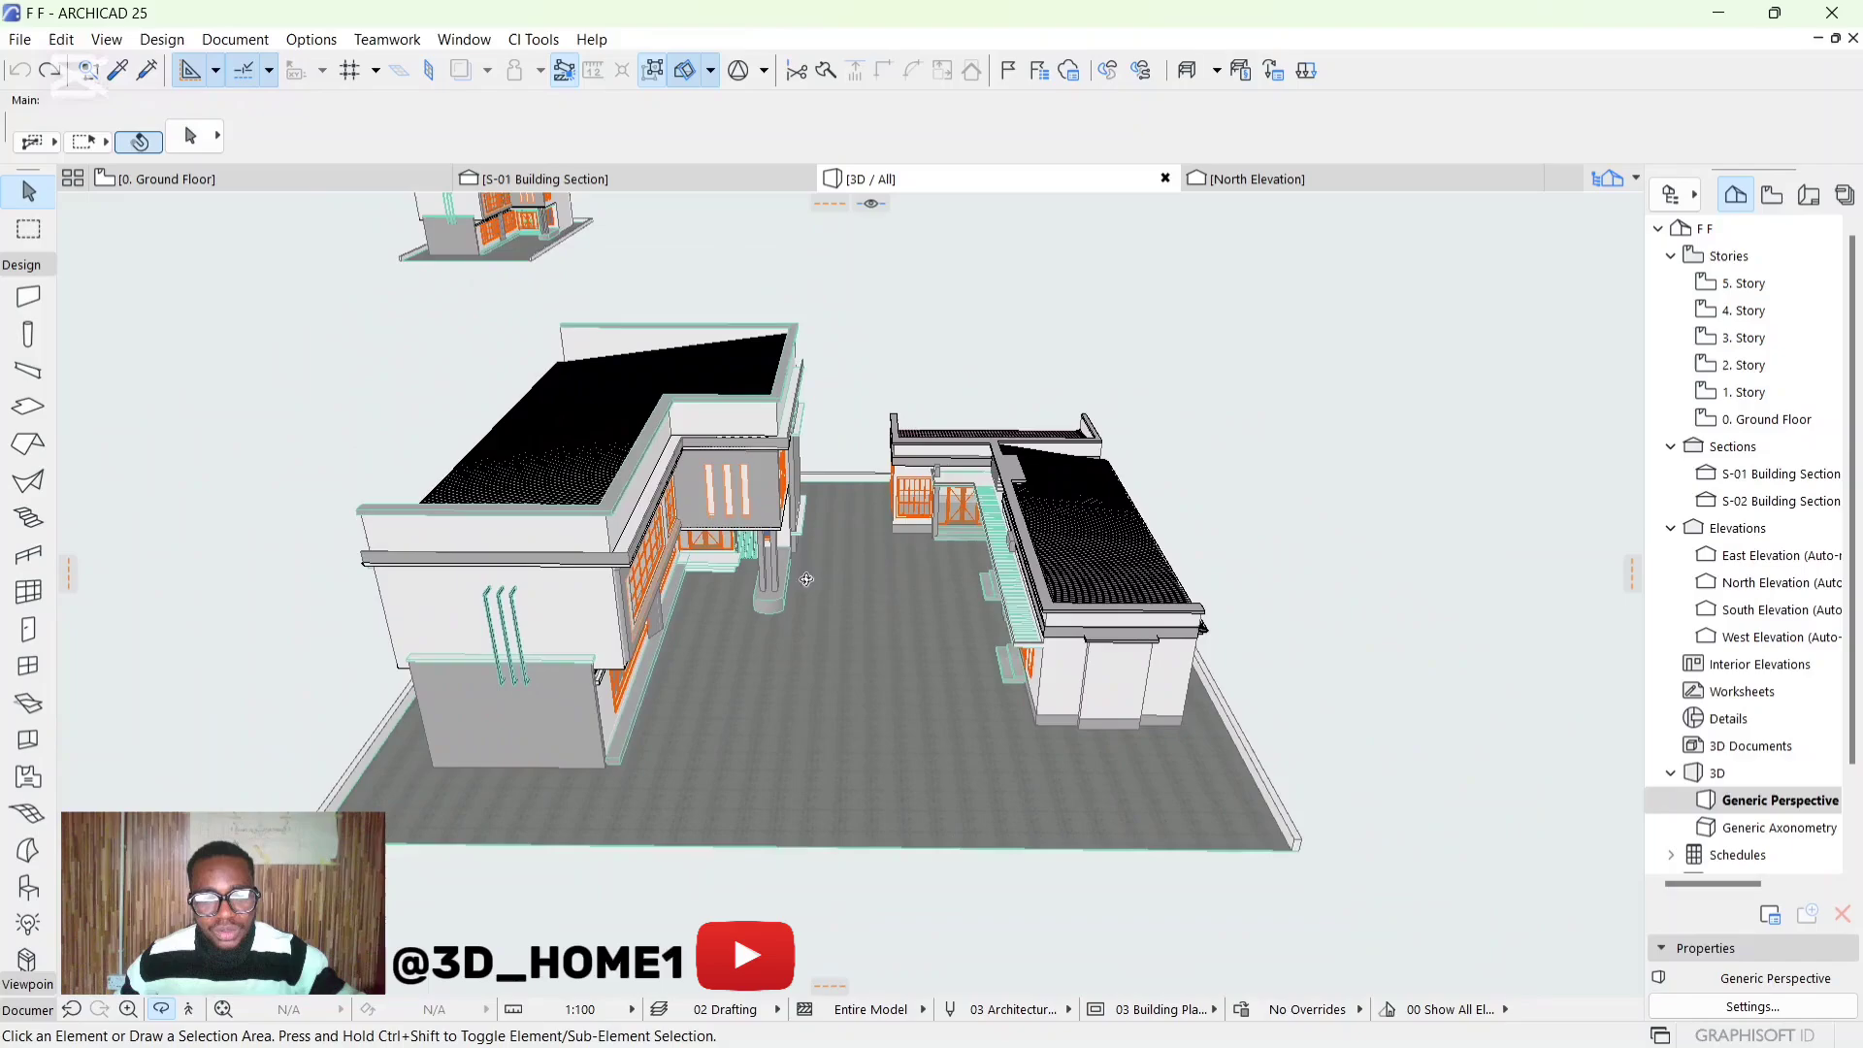
scroll(859, 762, up, 2)
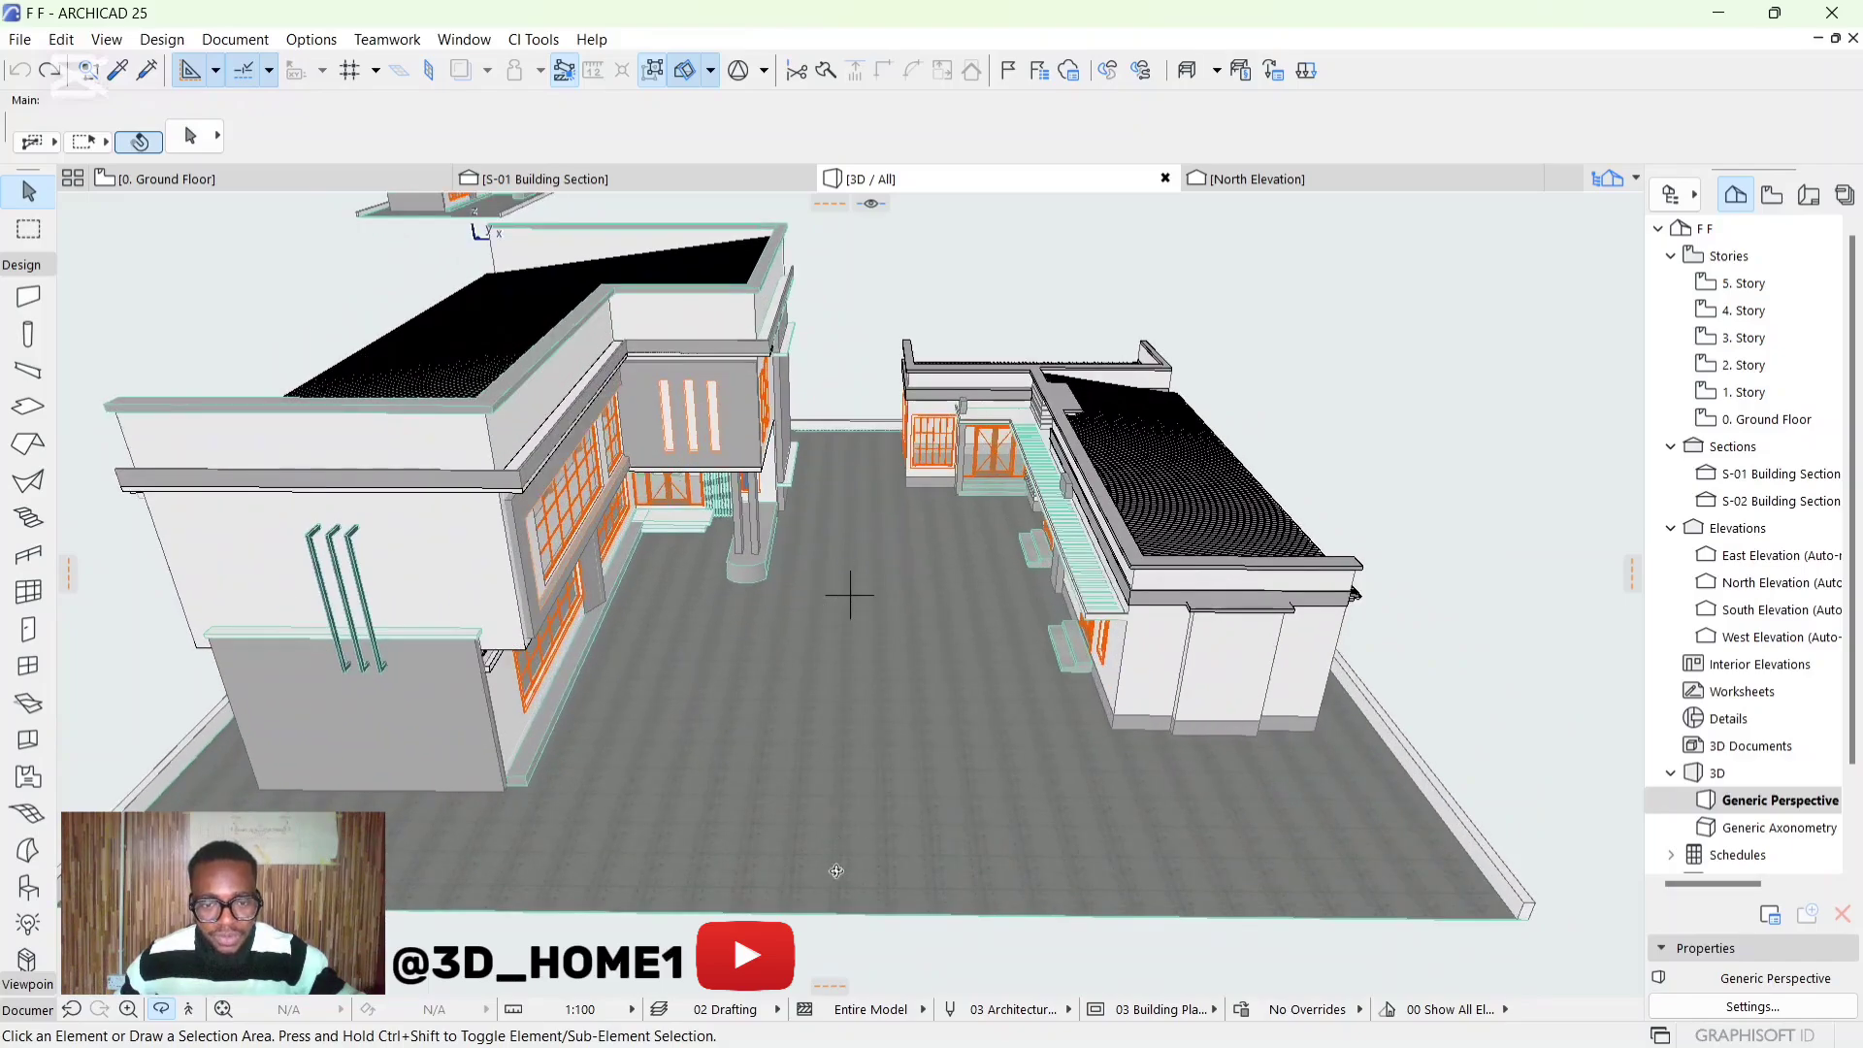
scroll(822, 429, up, 2)
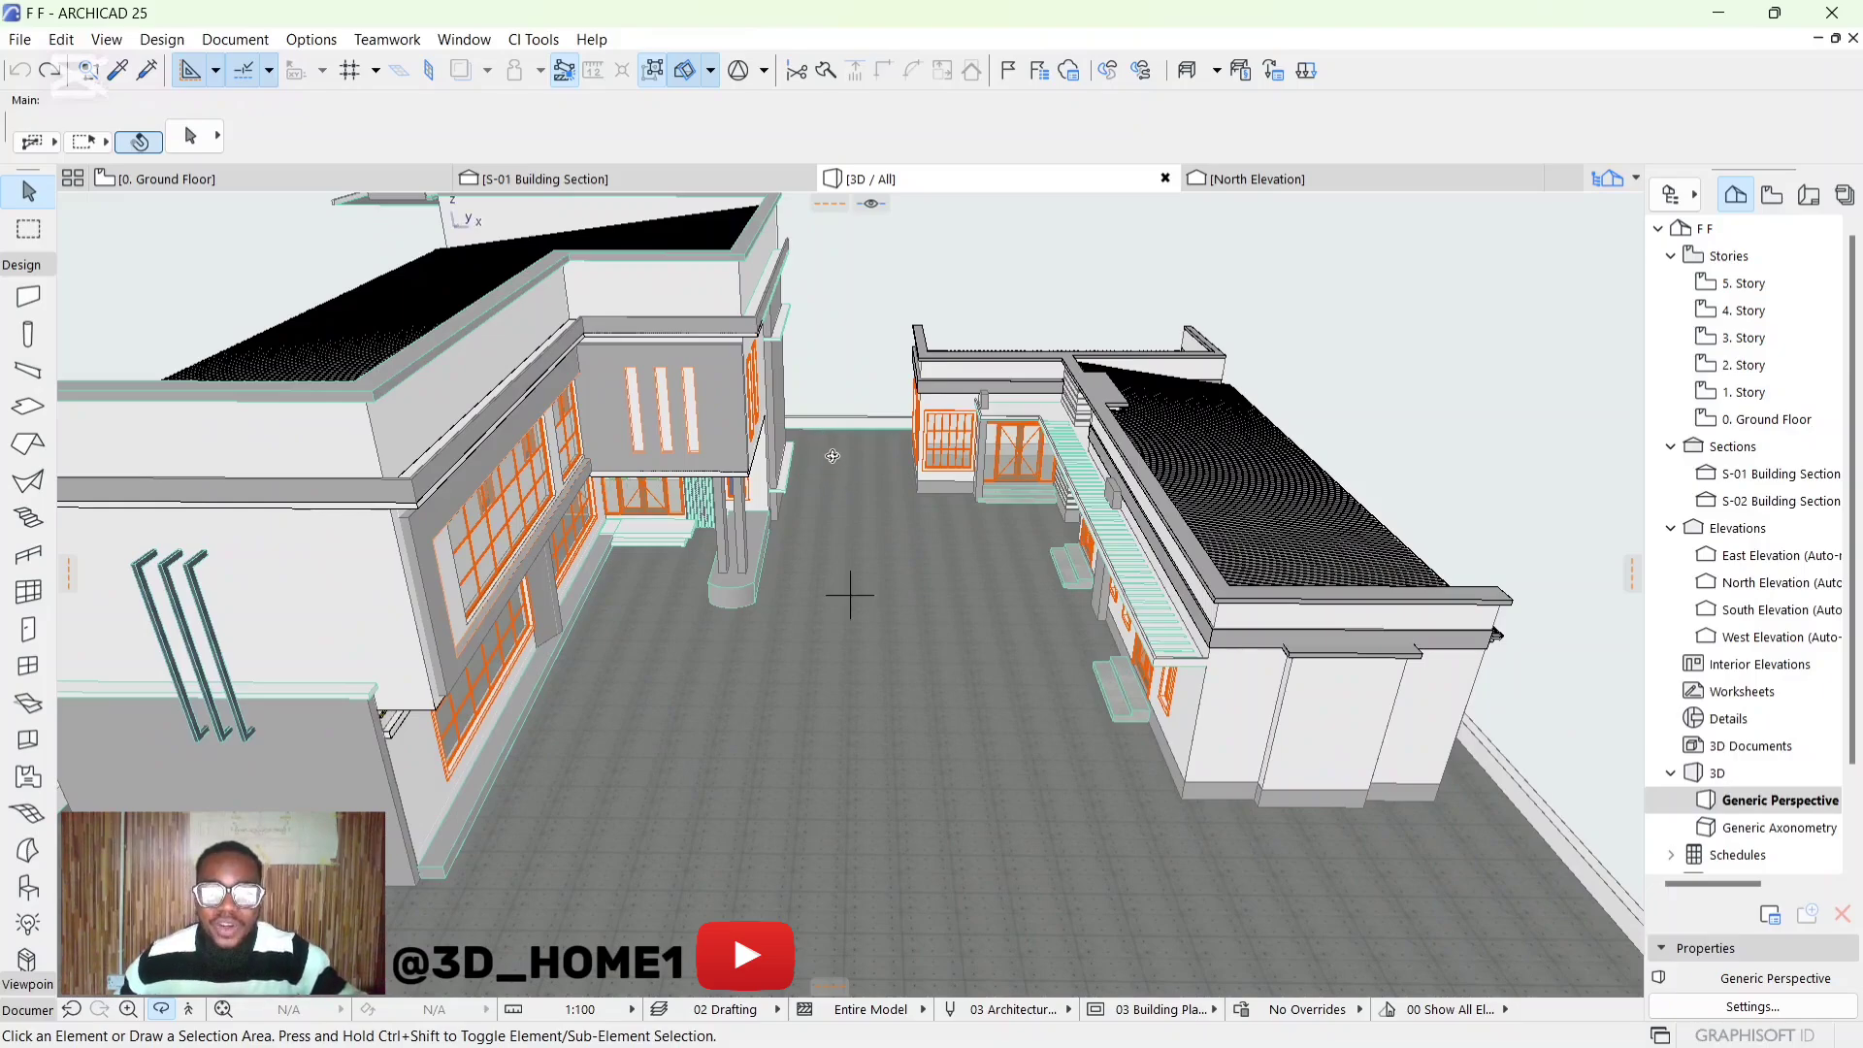
key(Escape)
scroll(867, 552, down, 2)
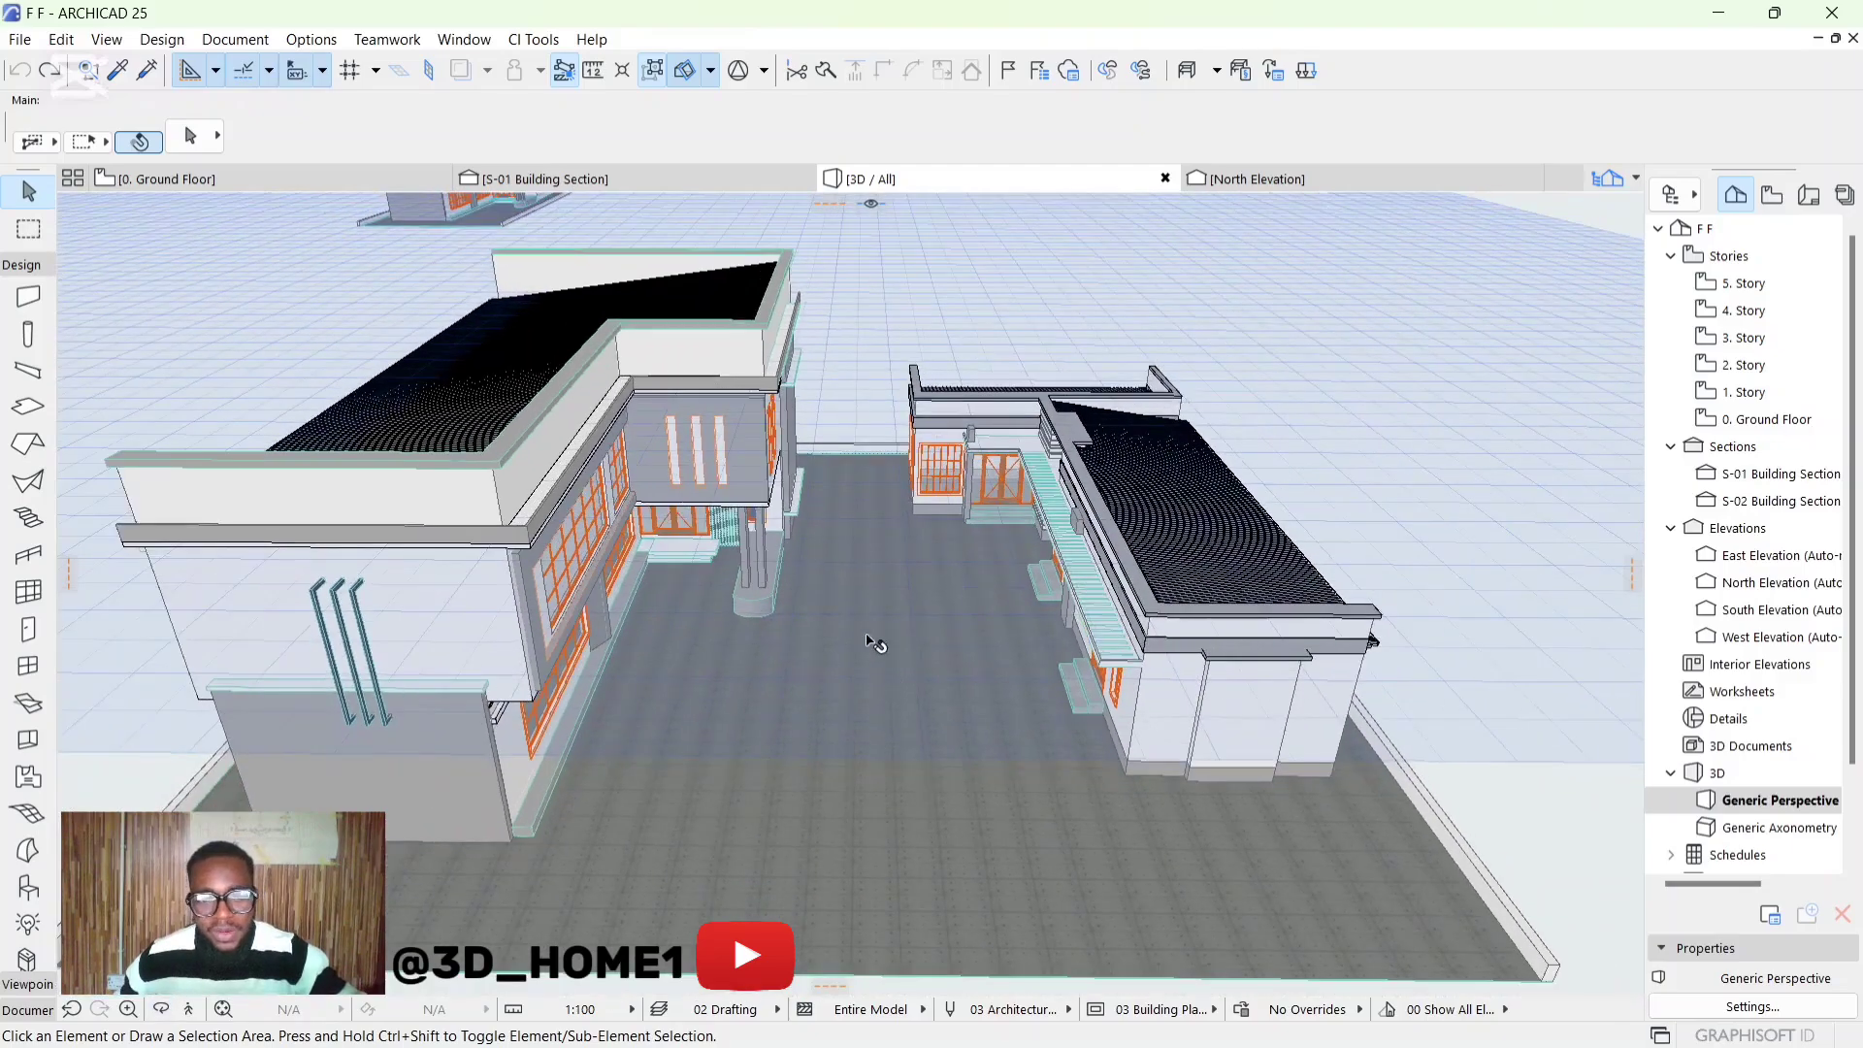
Cut a long rectangular hole about 2115 by 25578 in the ground slab, running between the two buildings
click(894, 822)
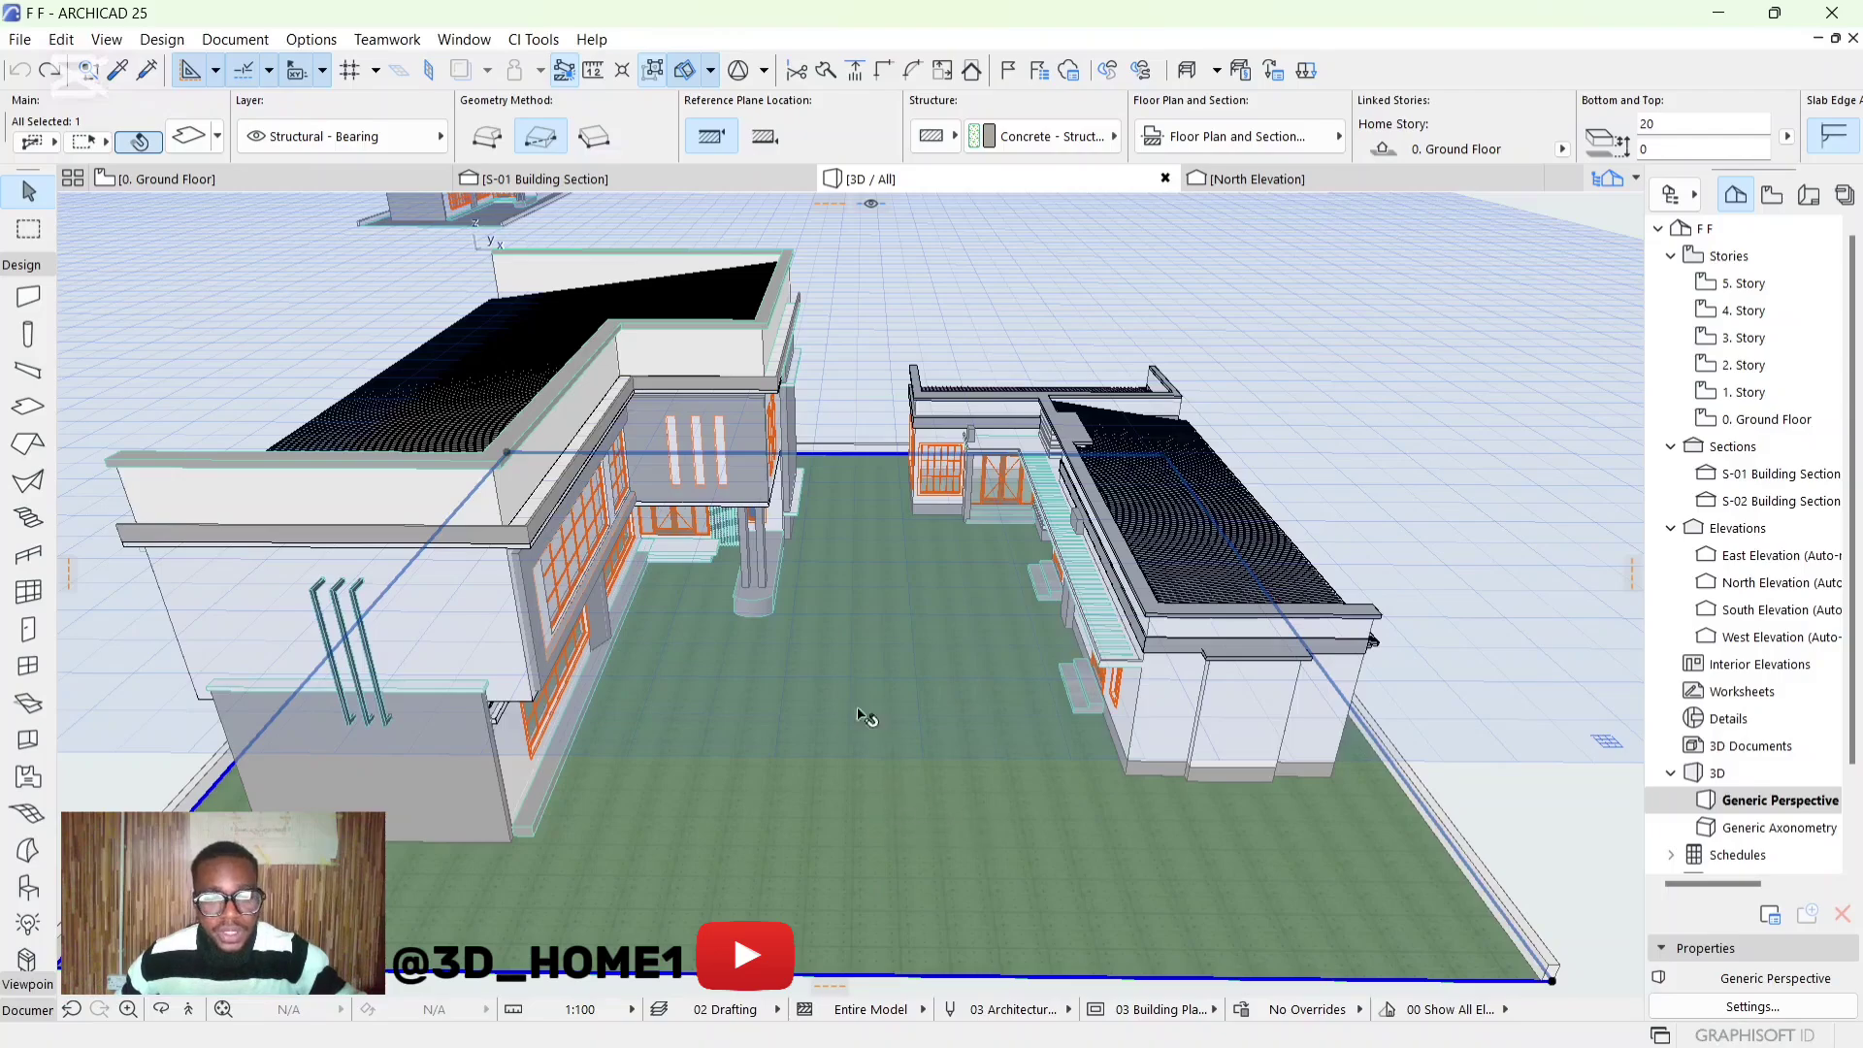
key(Escape)
click(883, 818)
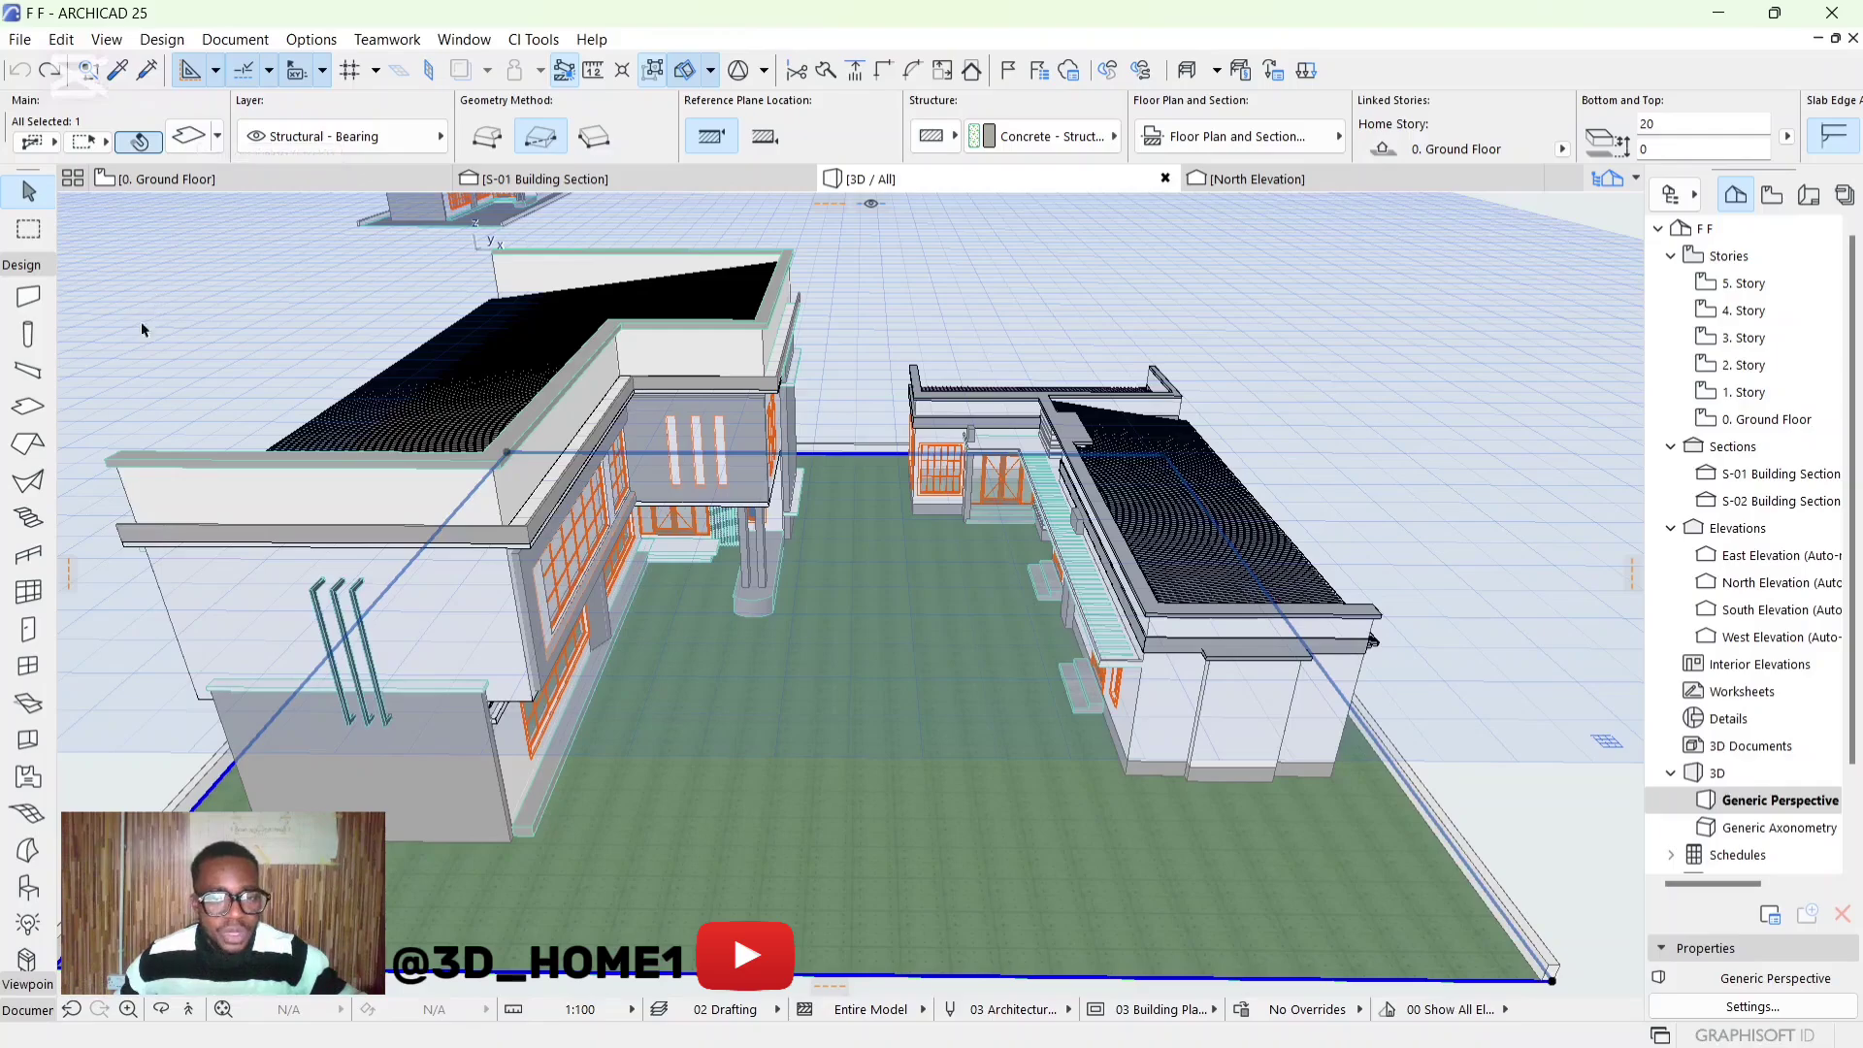
click(28, 408)
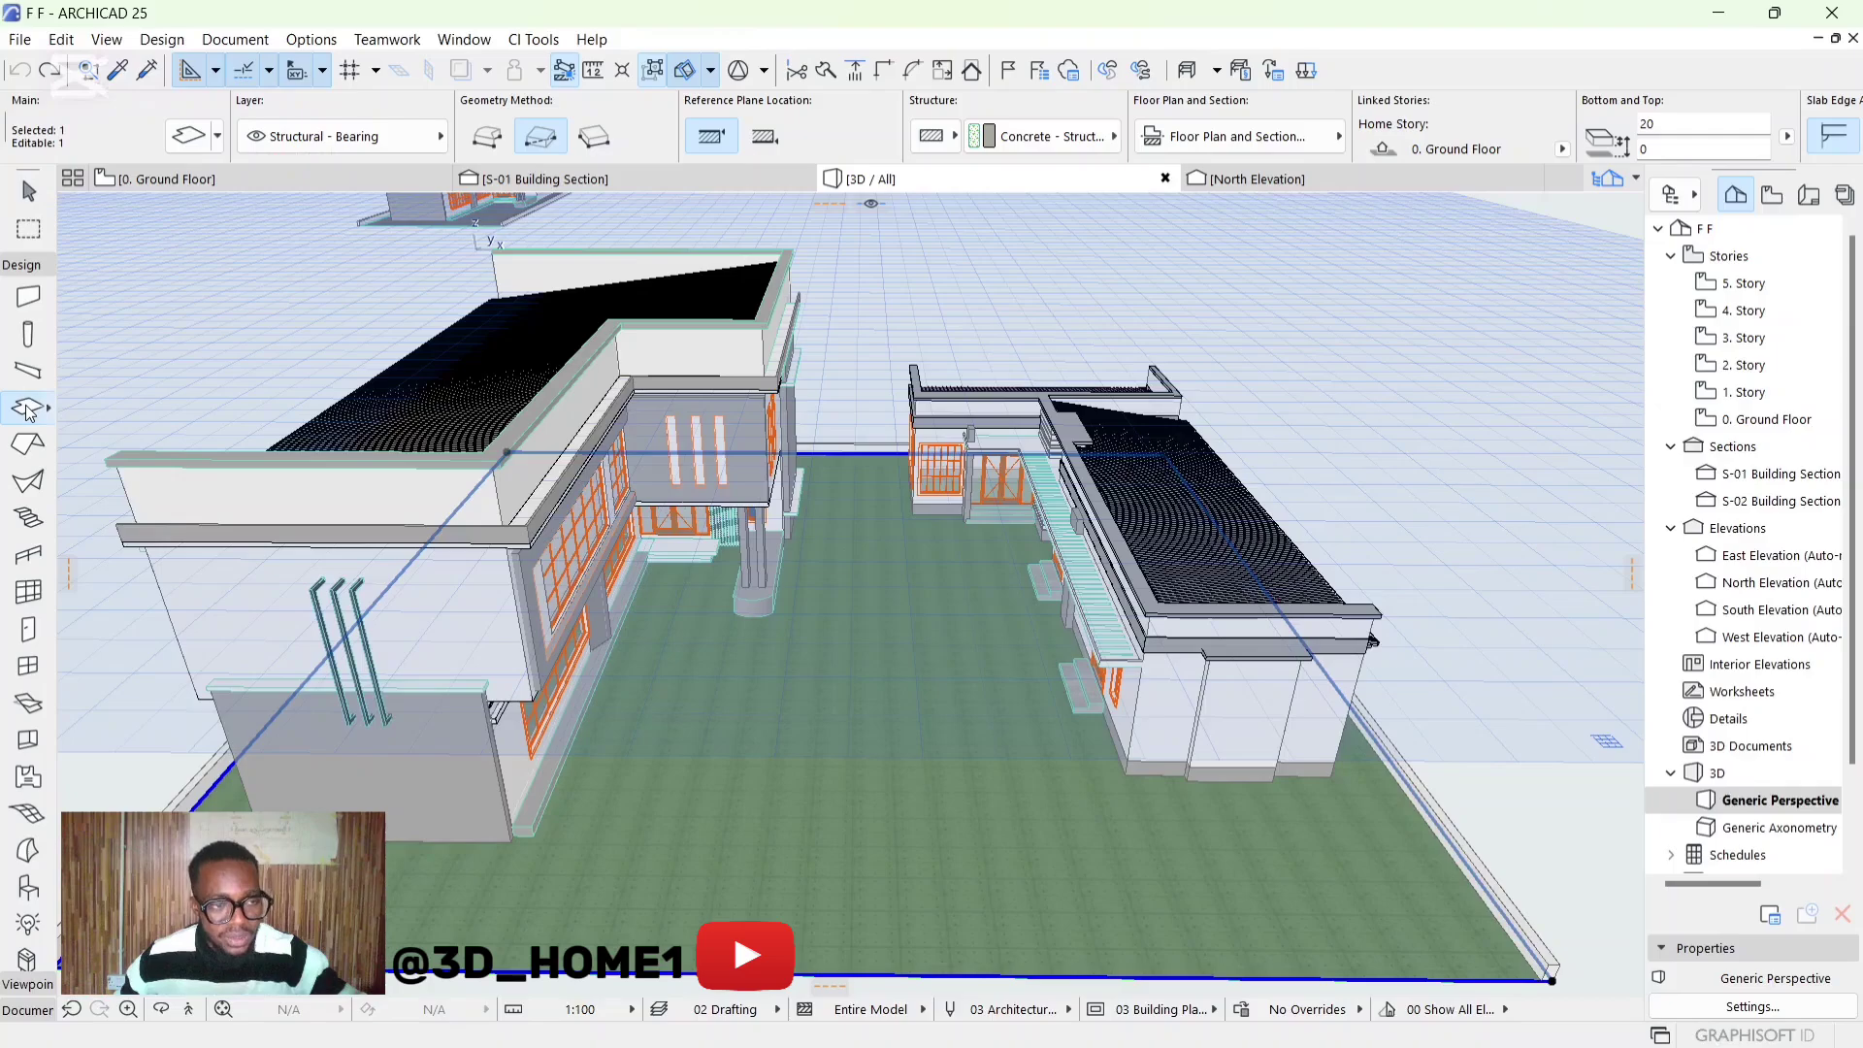
scroll(757, 487, up, 5)
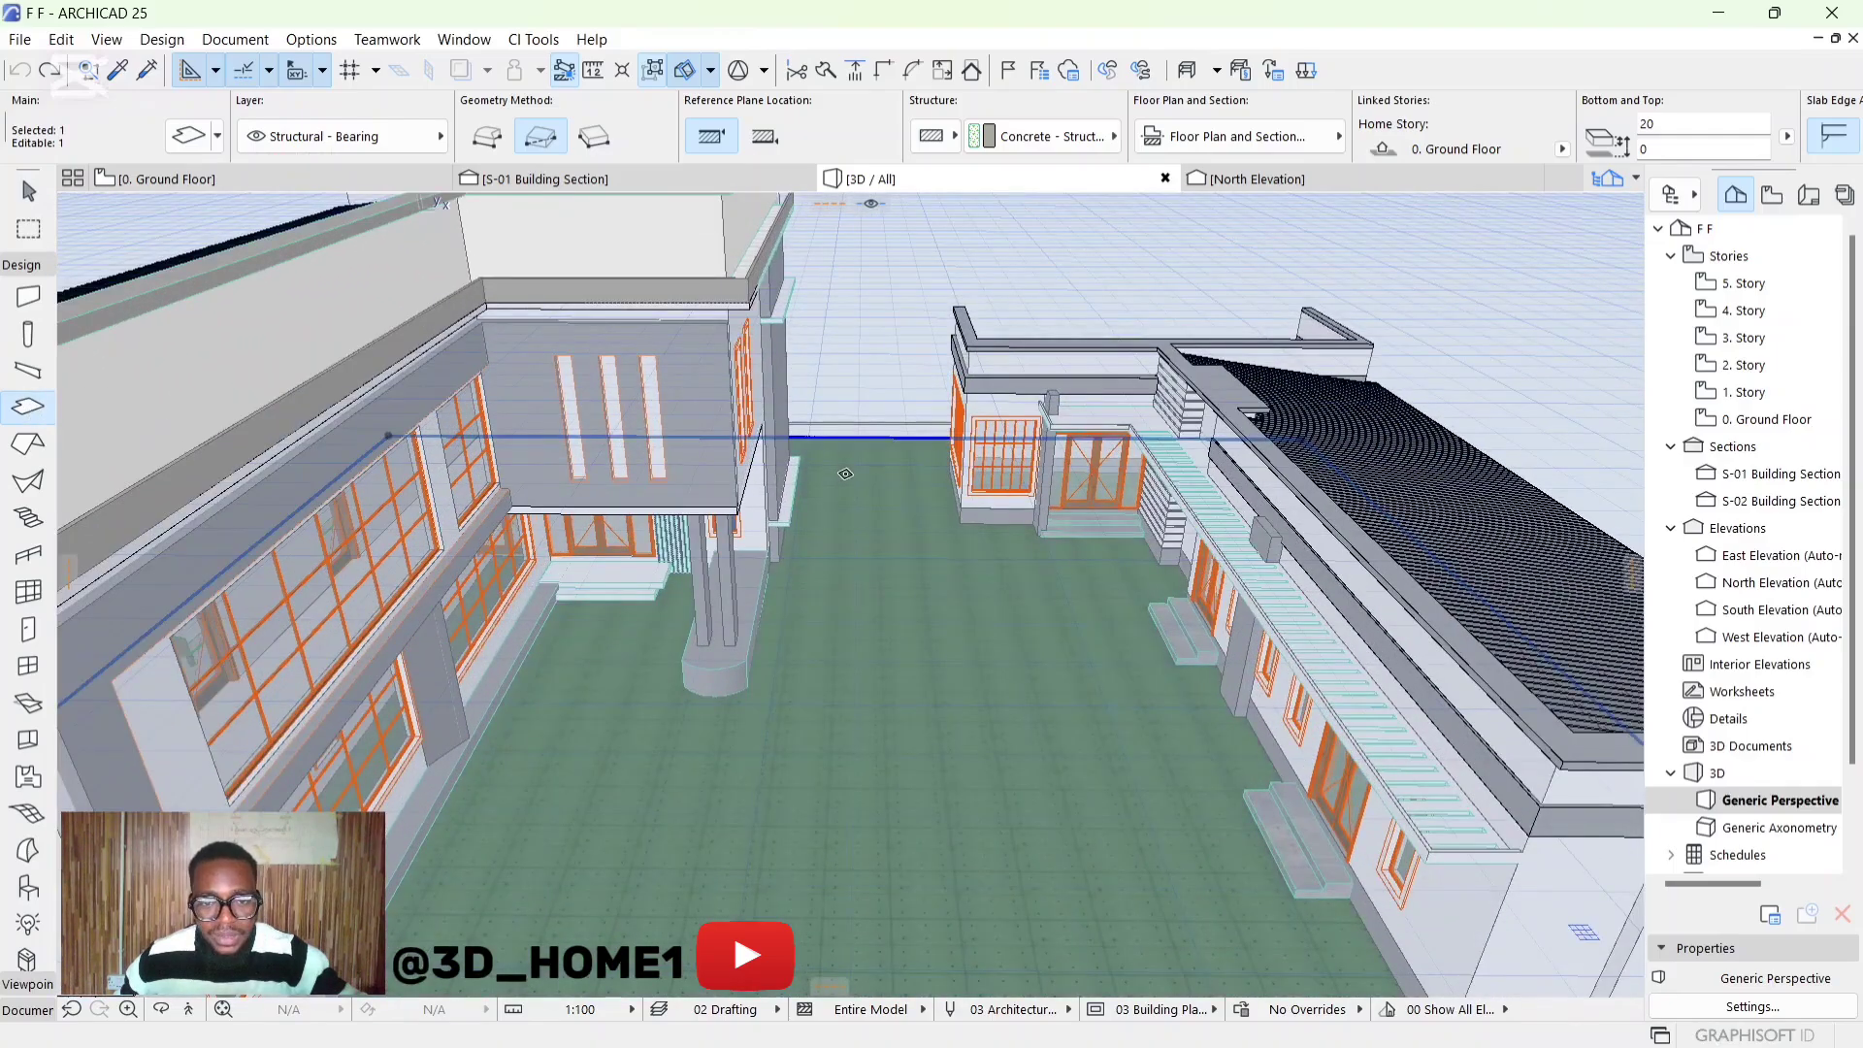
click(840, 469)
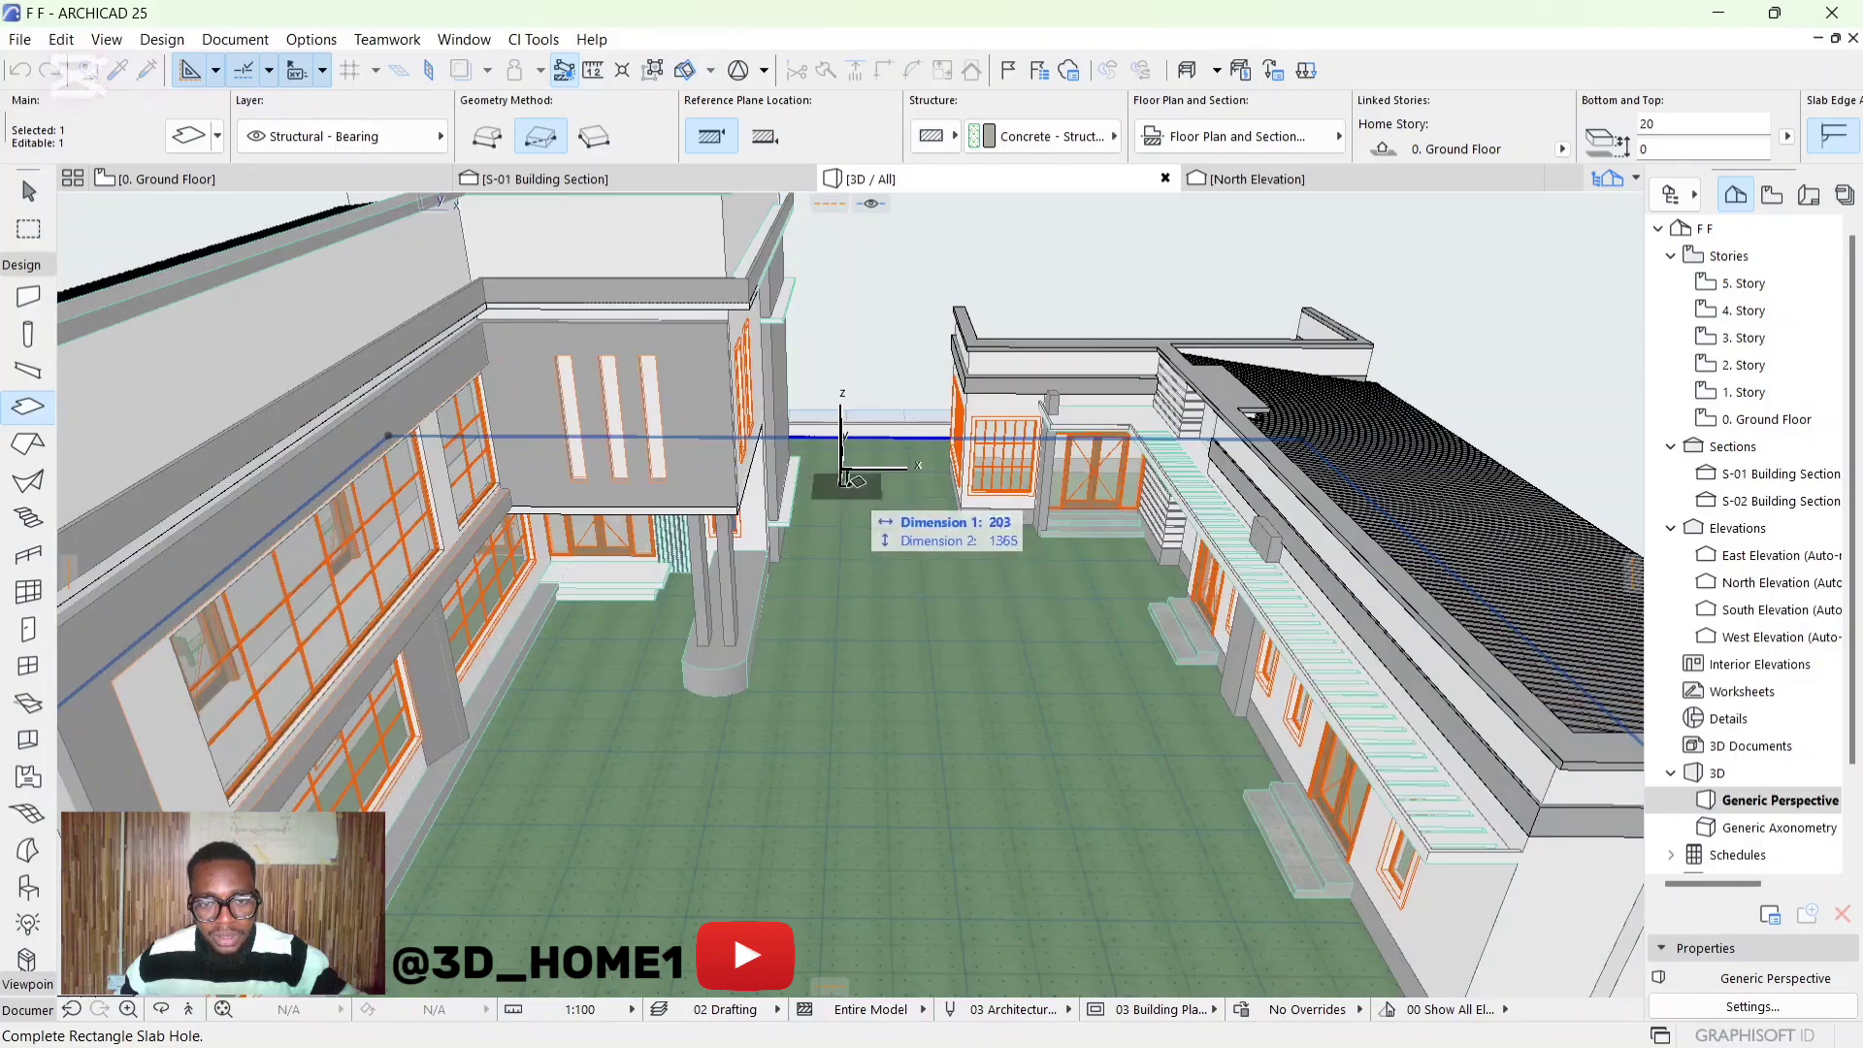
scroll(849, 505, down, 5)
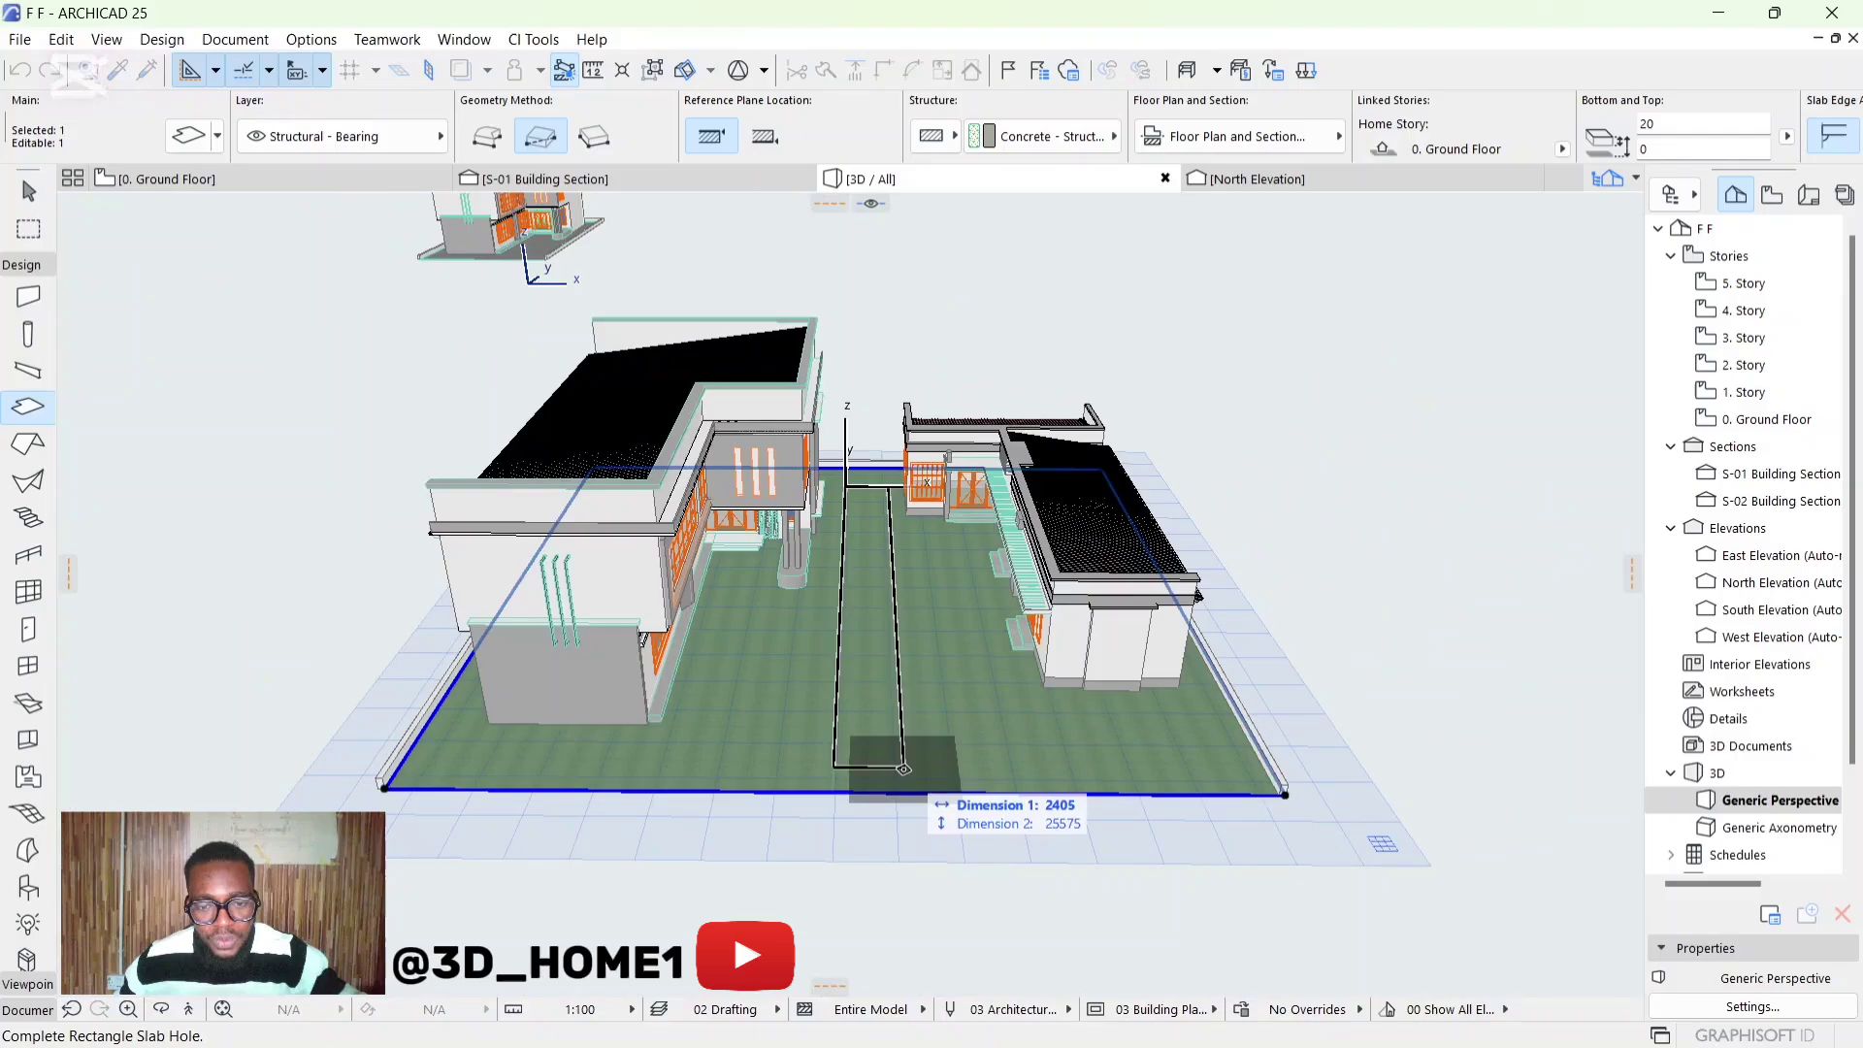
click(894, 767)
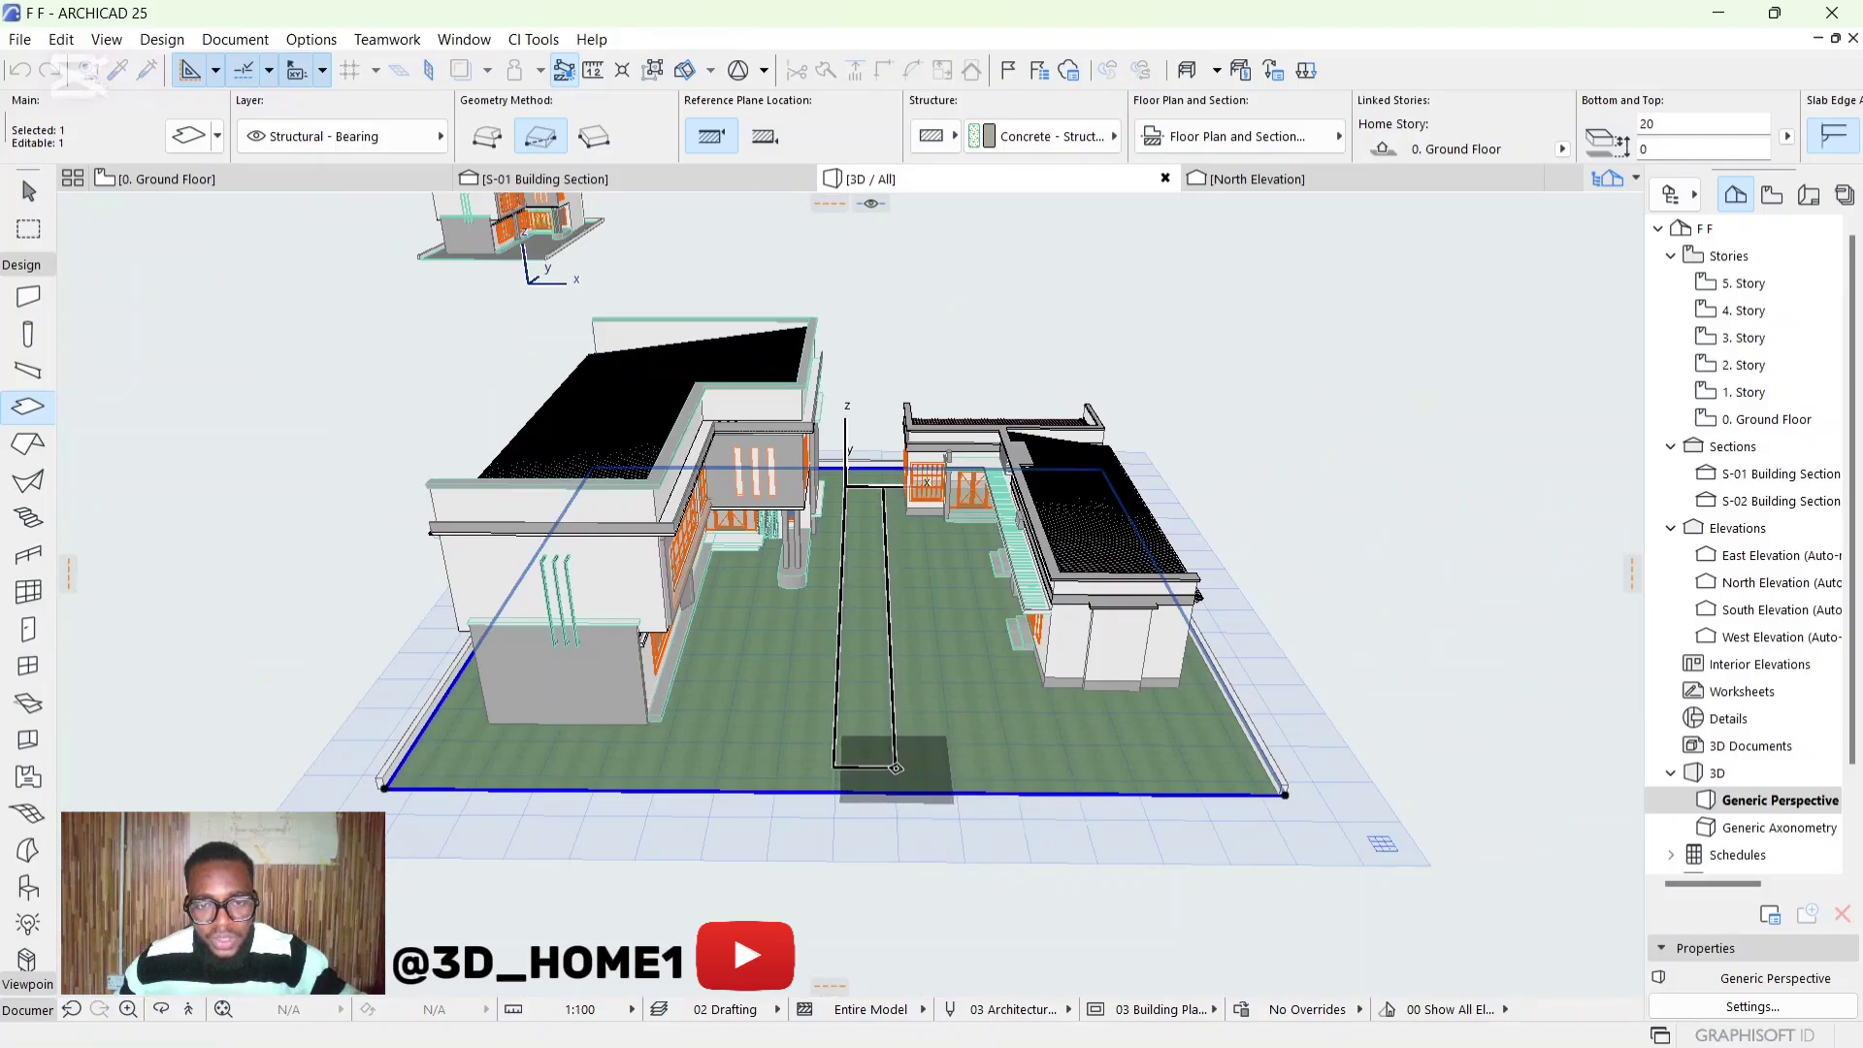
scroll(893, 686, up, 2)
scroll(893, 686, up, 2)
key(Escape)
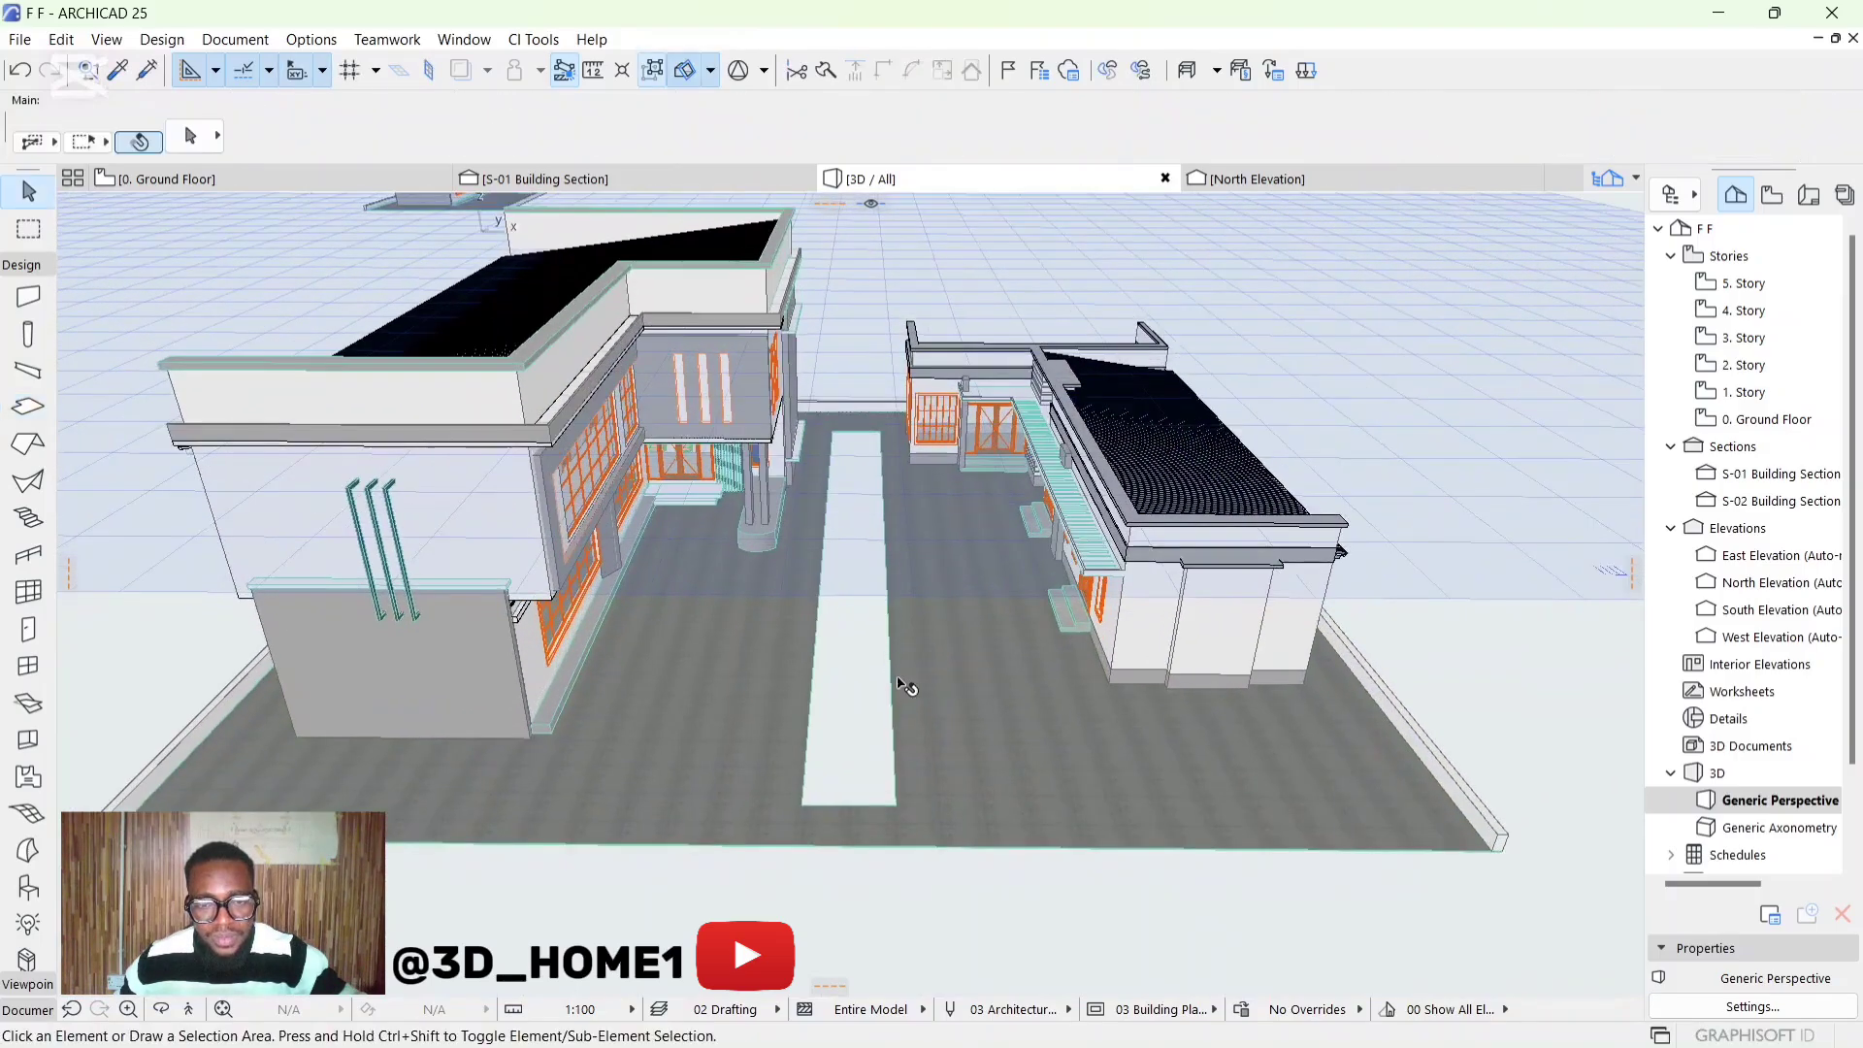
scroll(898, 667, up, 2)
click(895, 672)
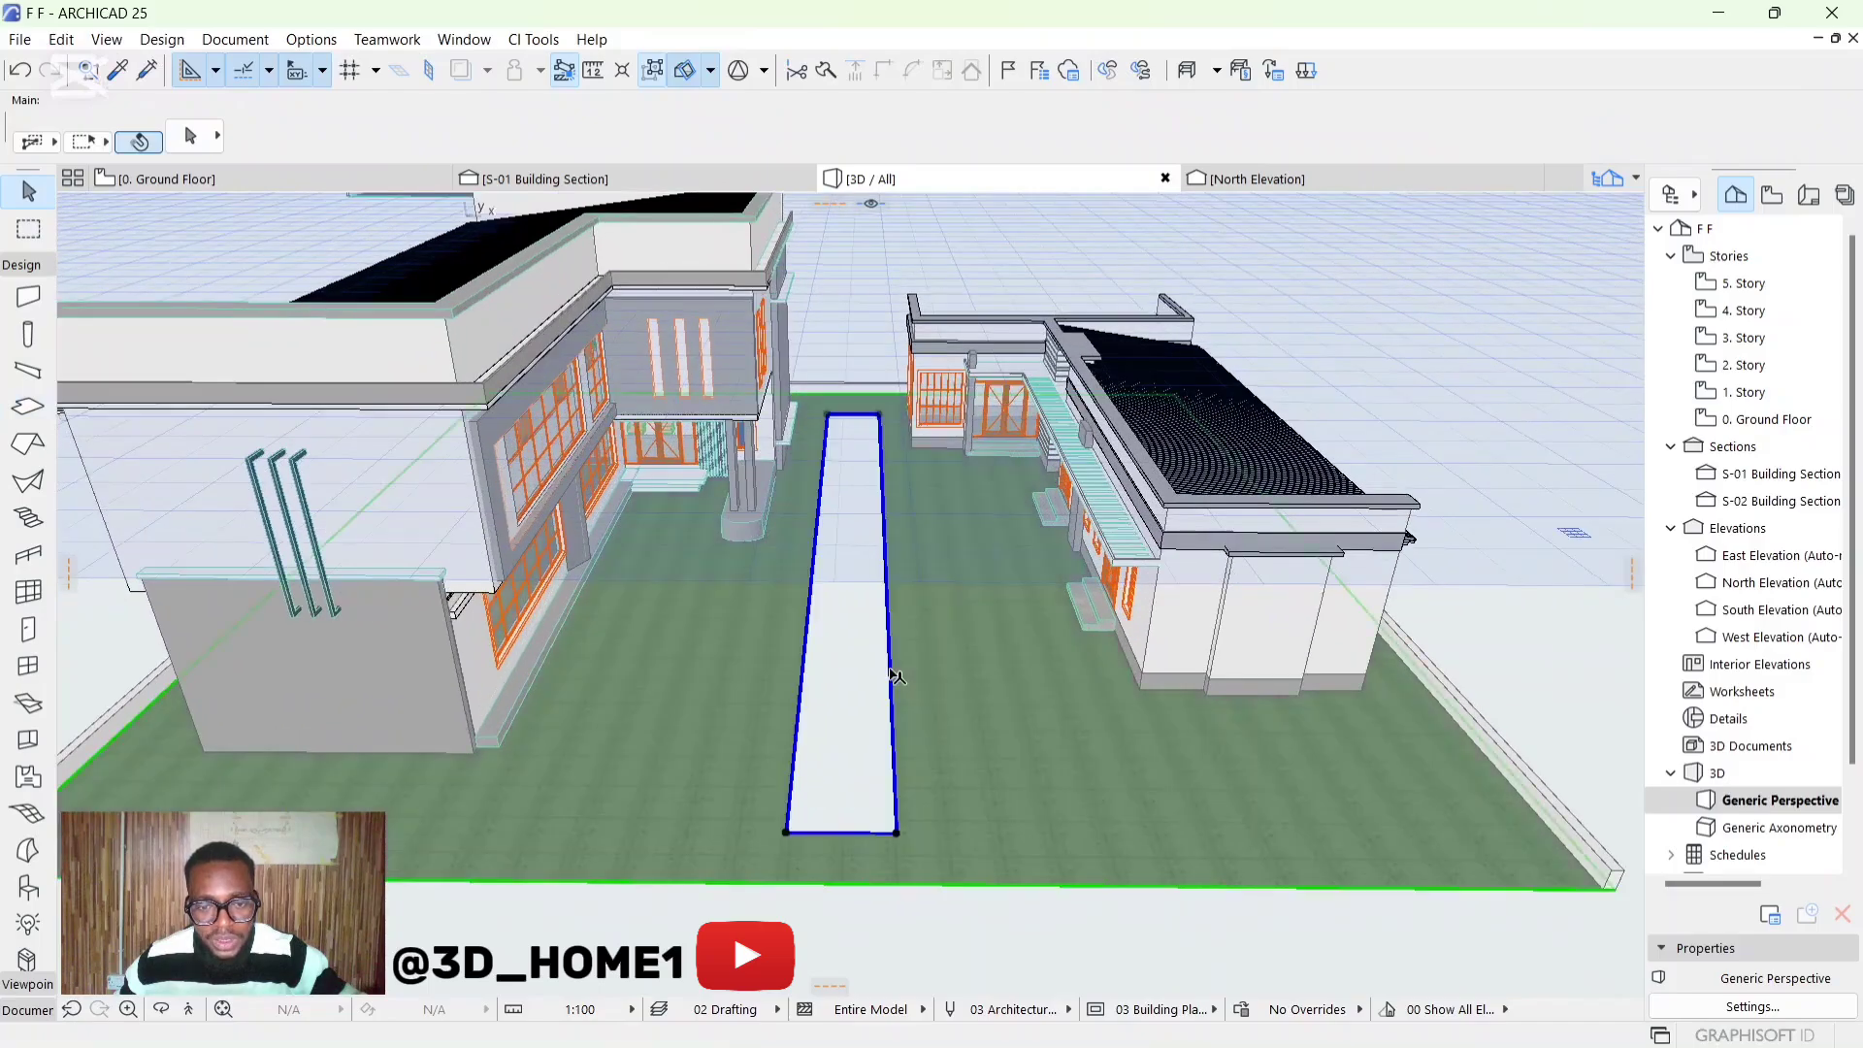
click(895, 671)
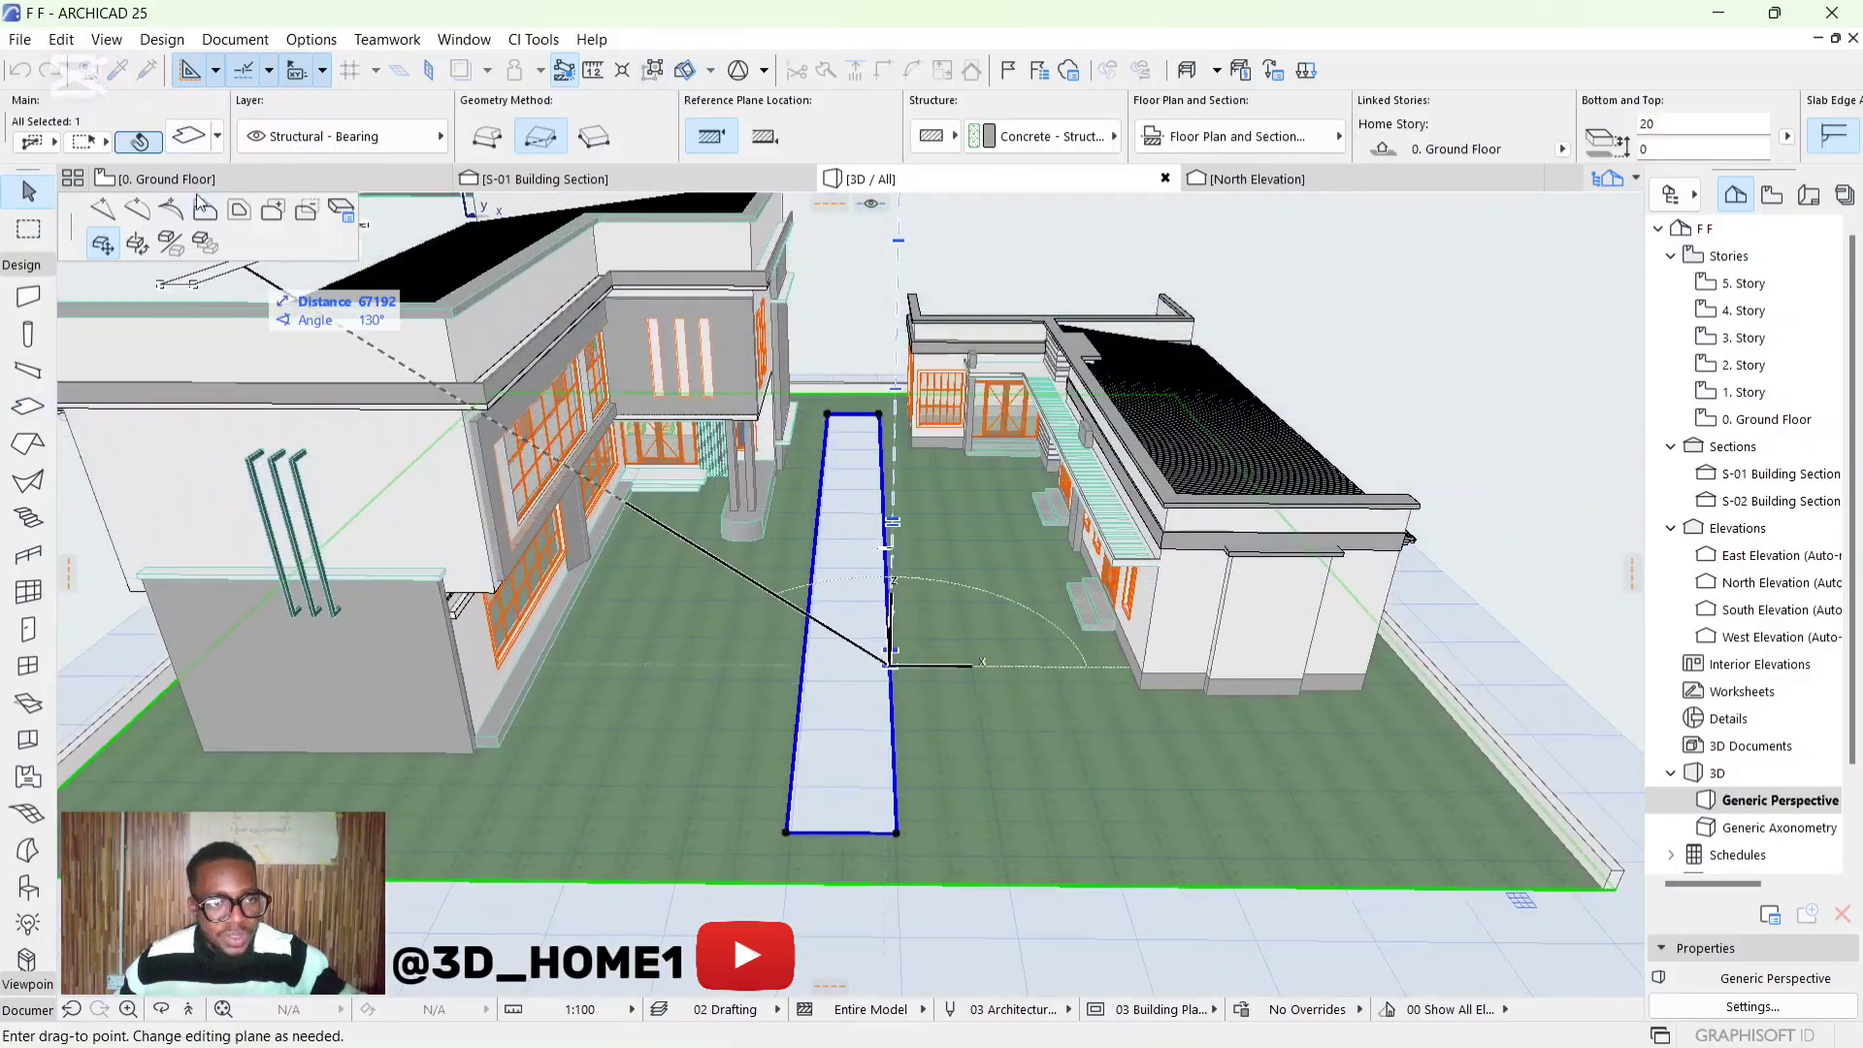
scroll(880, 619, up, 2)
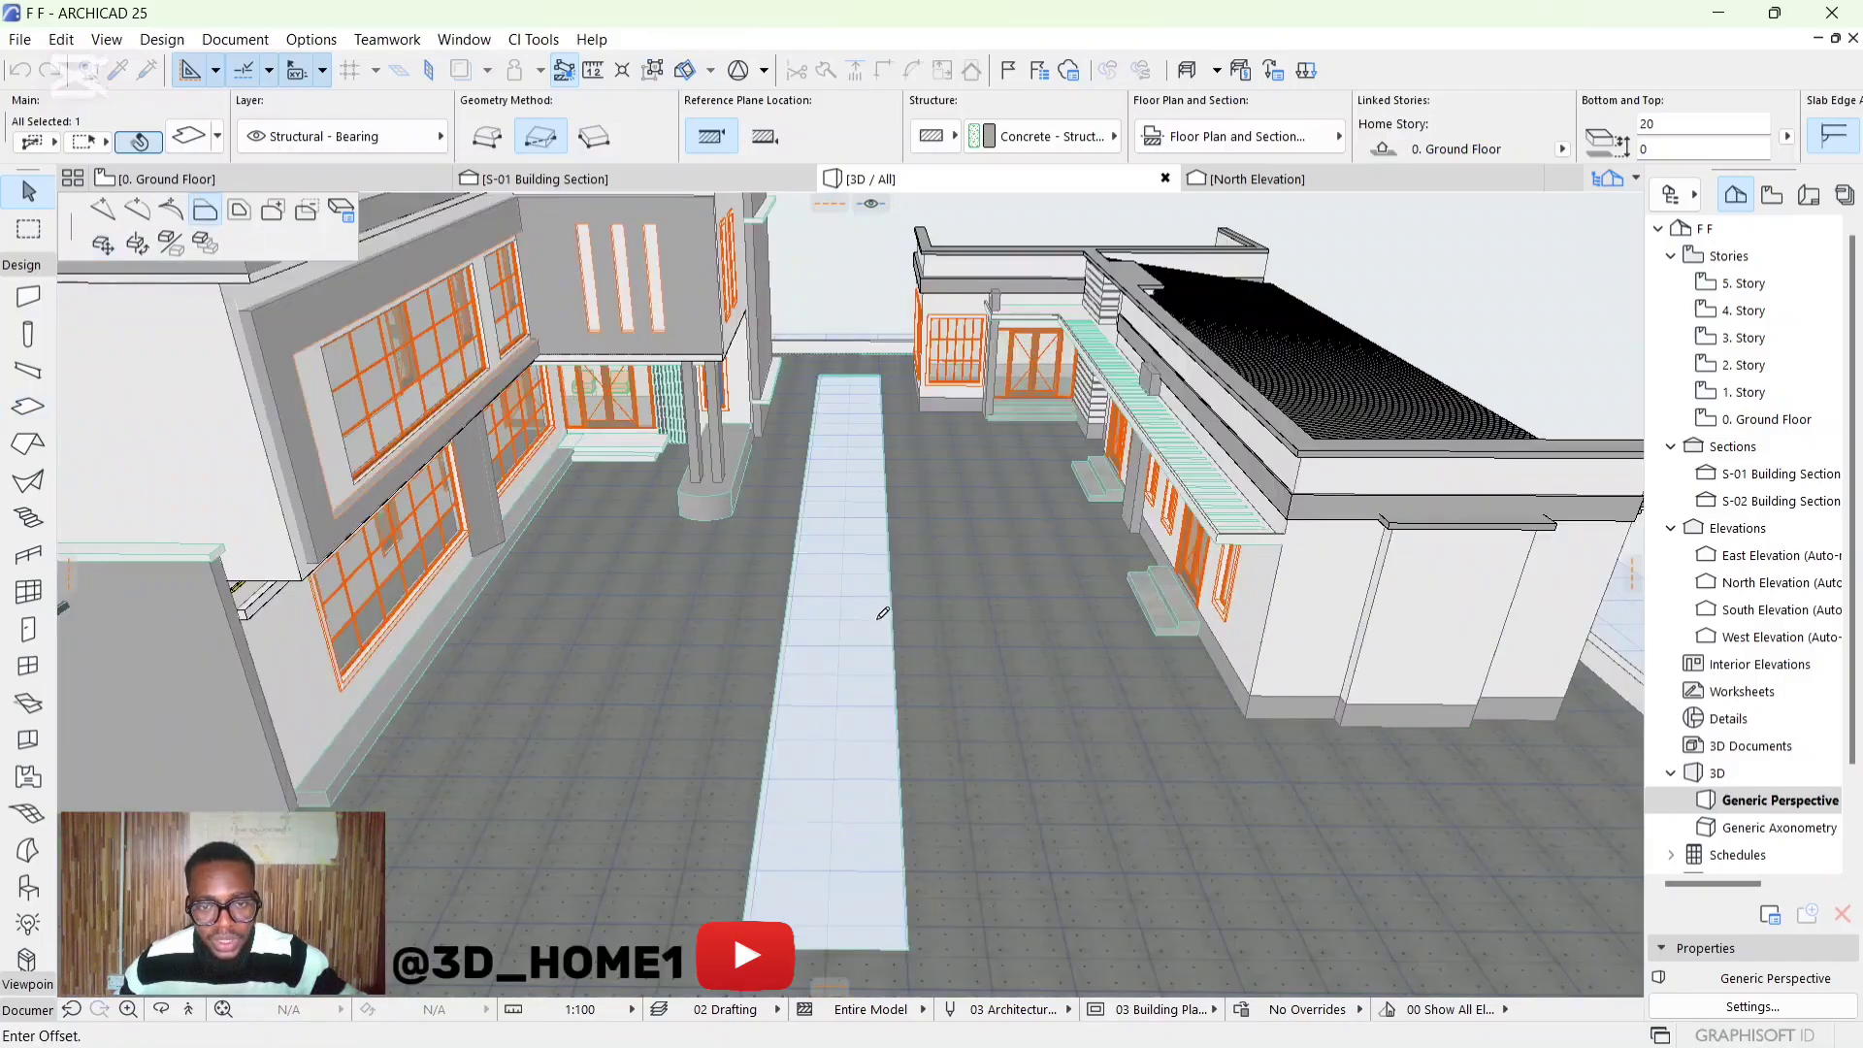
key(Escape)
key(Escape)
Inspect the long opening in the ground slab and its position between the buildings from above
shift+middle_drag(932, 612, 853, 777)
scroll(927, 588, up, 1)
scroll(813, 820, up, 2)
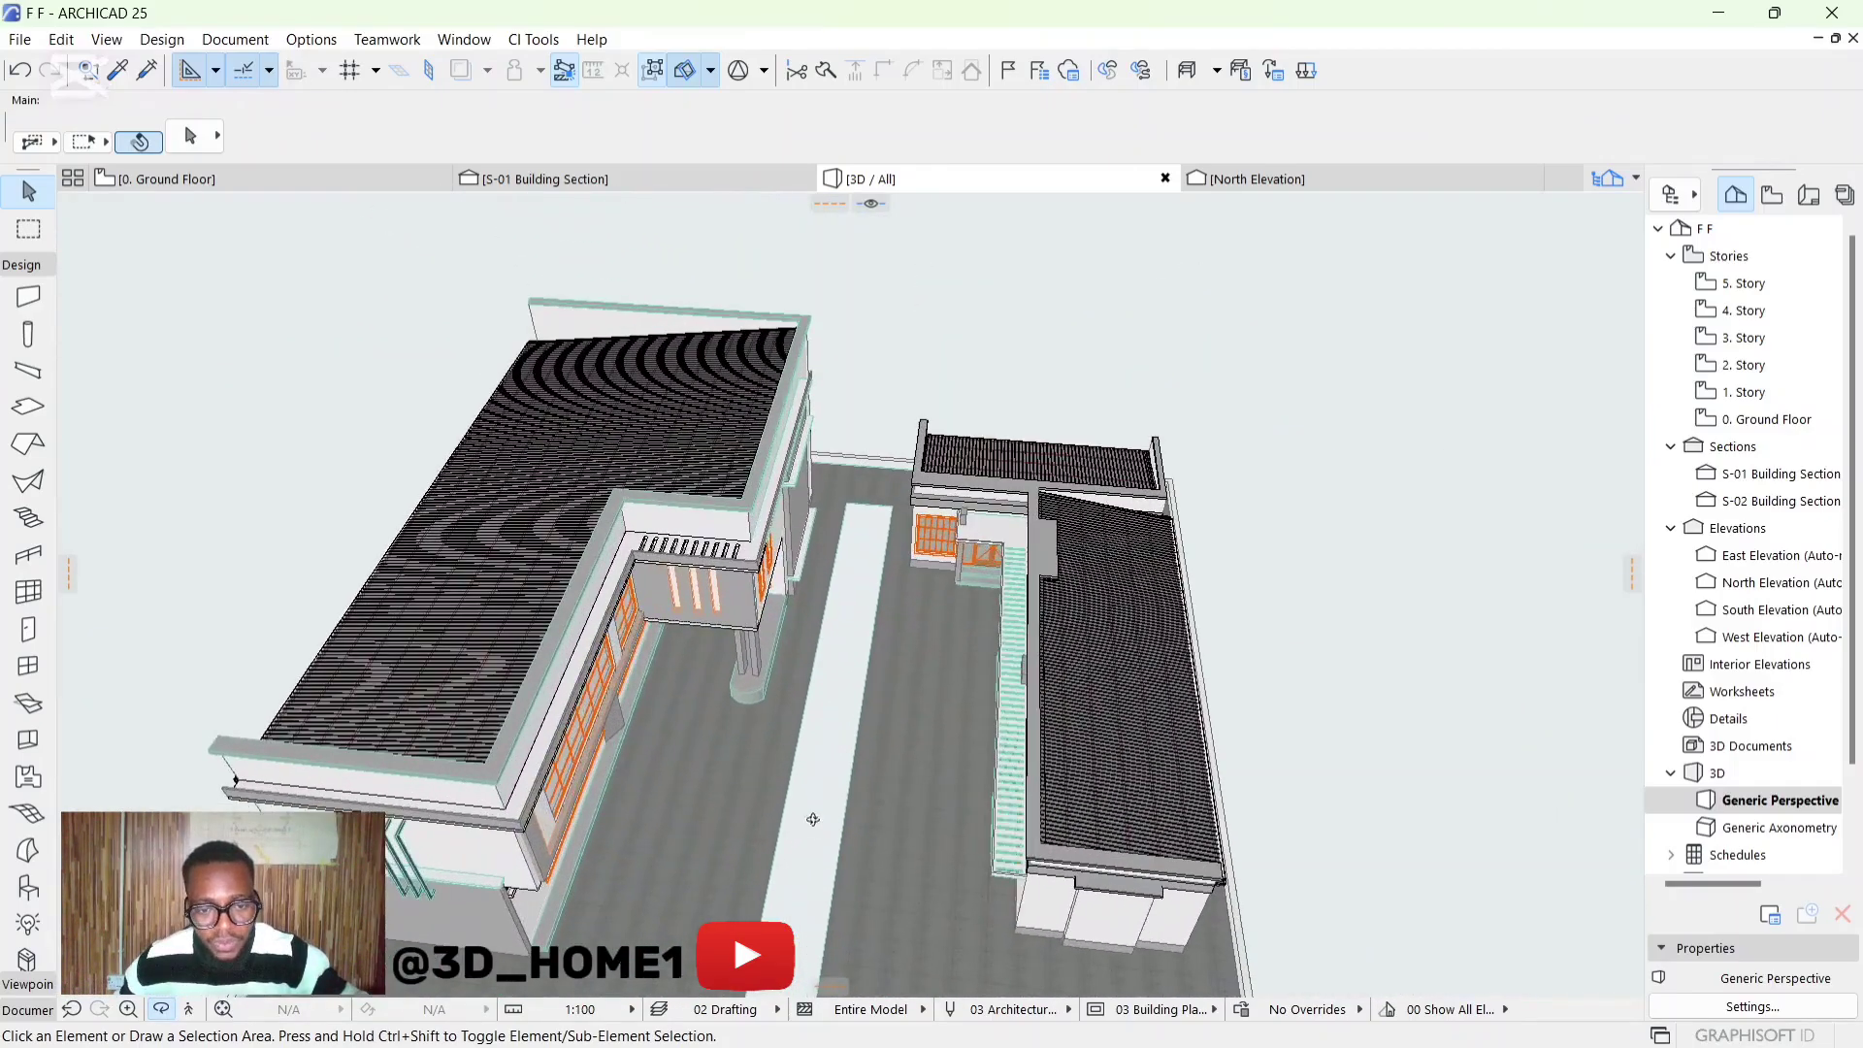
scroll(813, 820, up, 3)
scroll(832, 769, down, 5)
scroll(840, 661, up, 2)
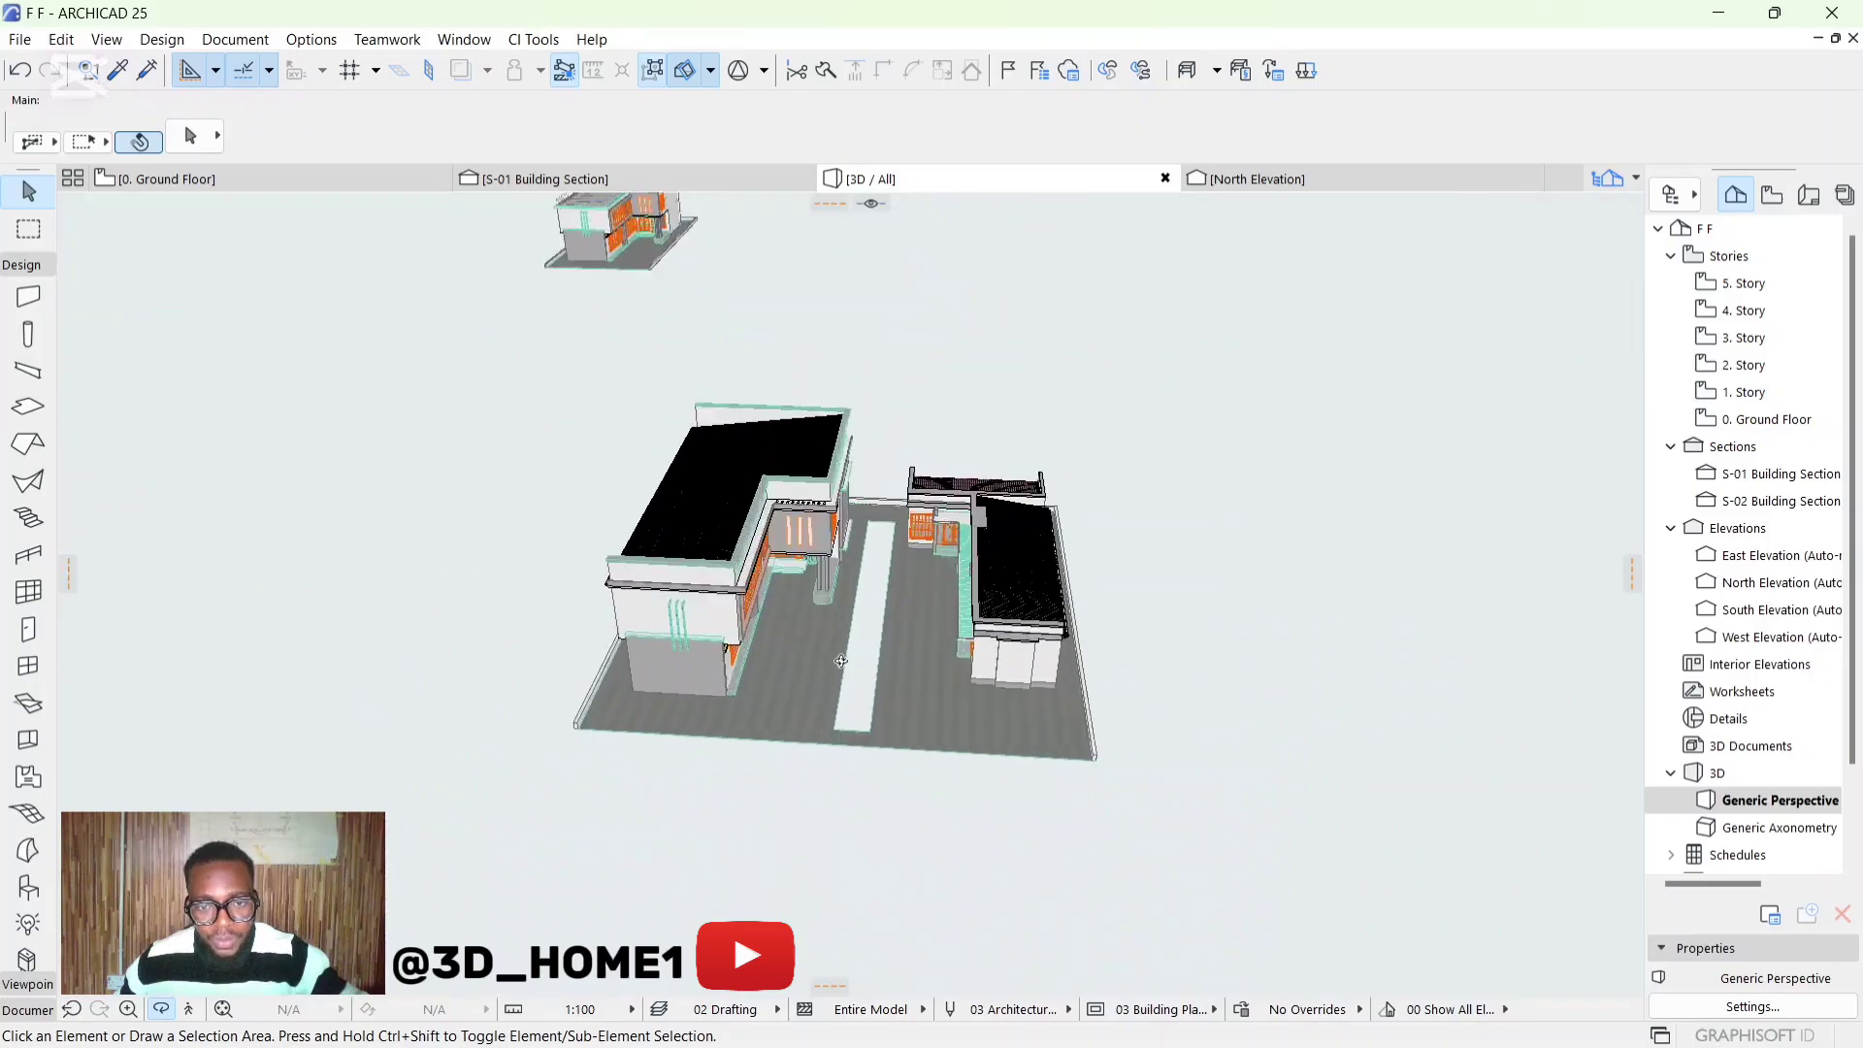
scroll(841, 661, up, 3)
shift+middle_drag(861, 621, 881, 556)
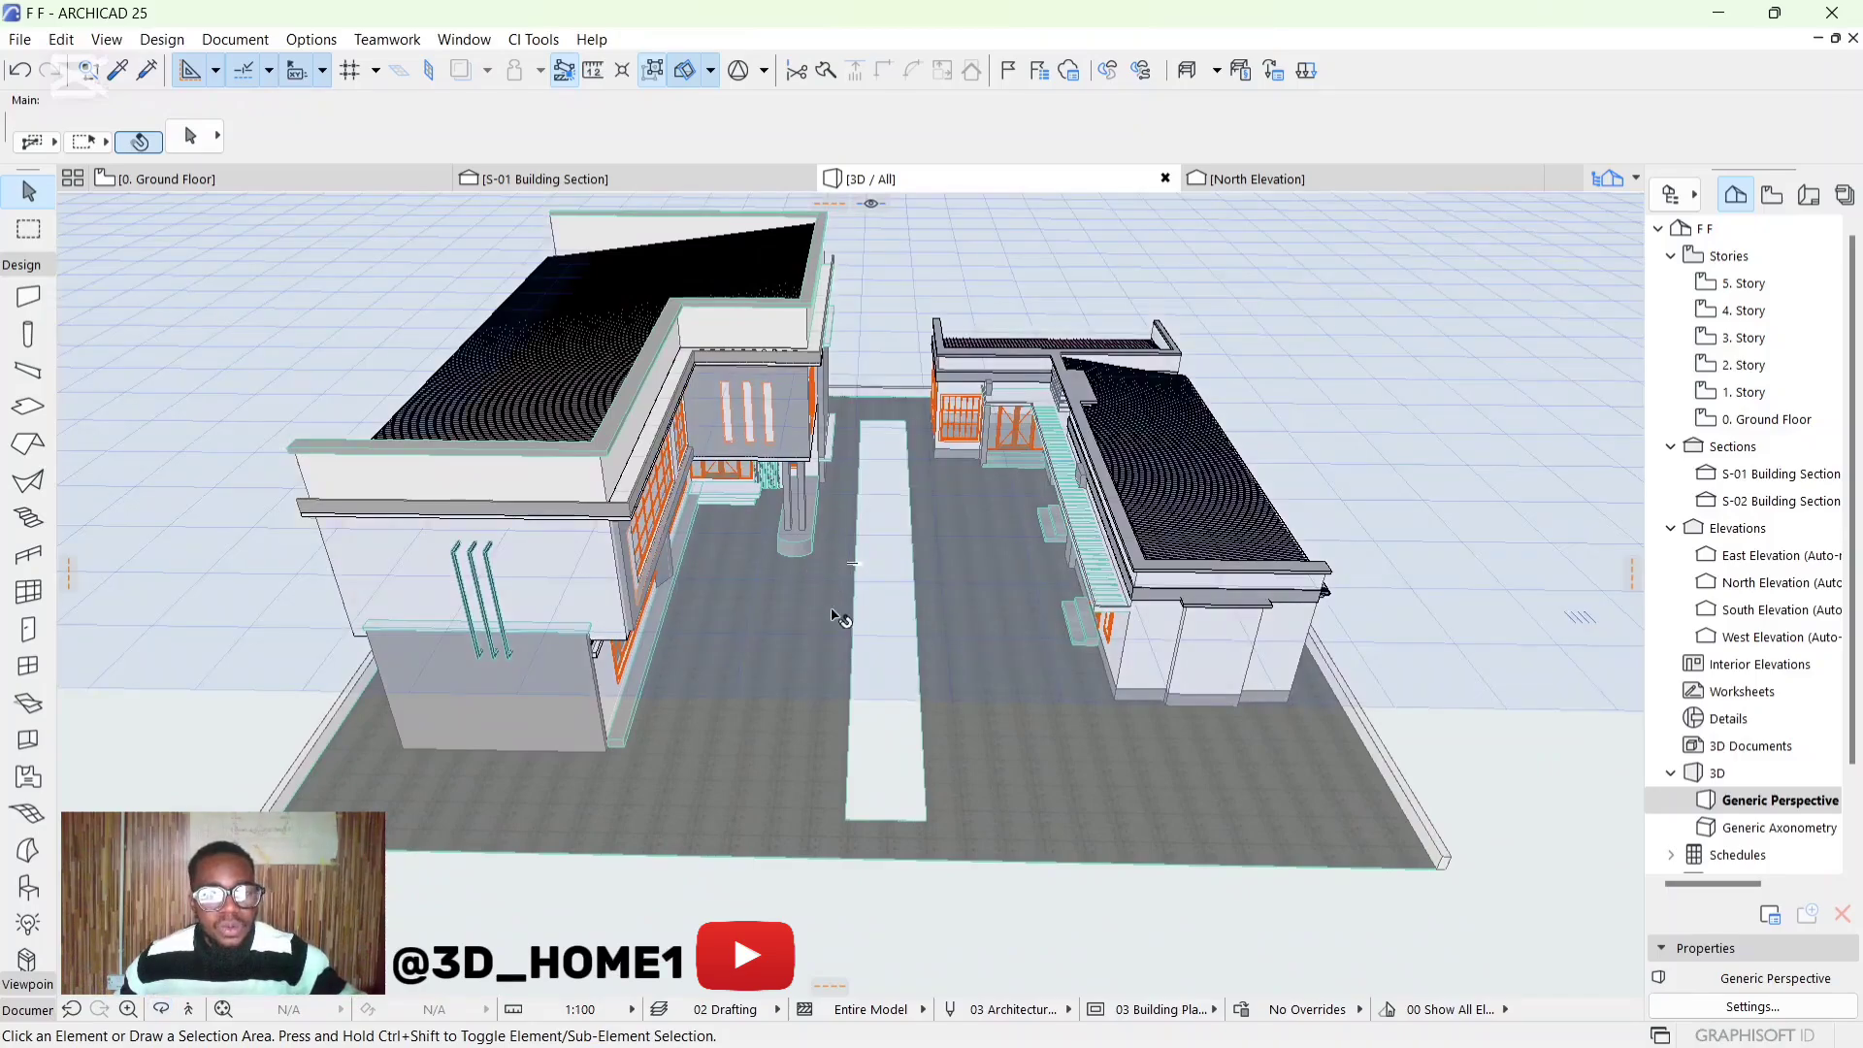
Set the surface override in the slab default settings to Grass - Brown
click(30, 409)
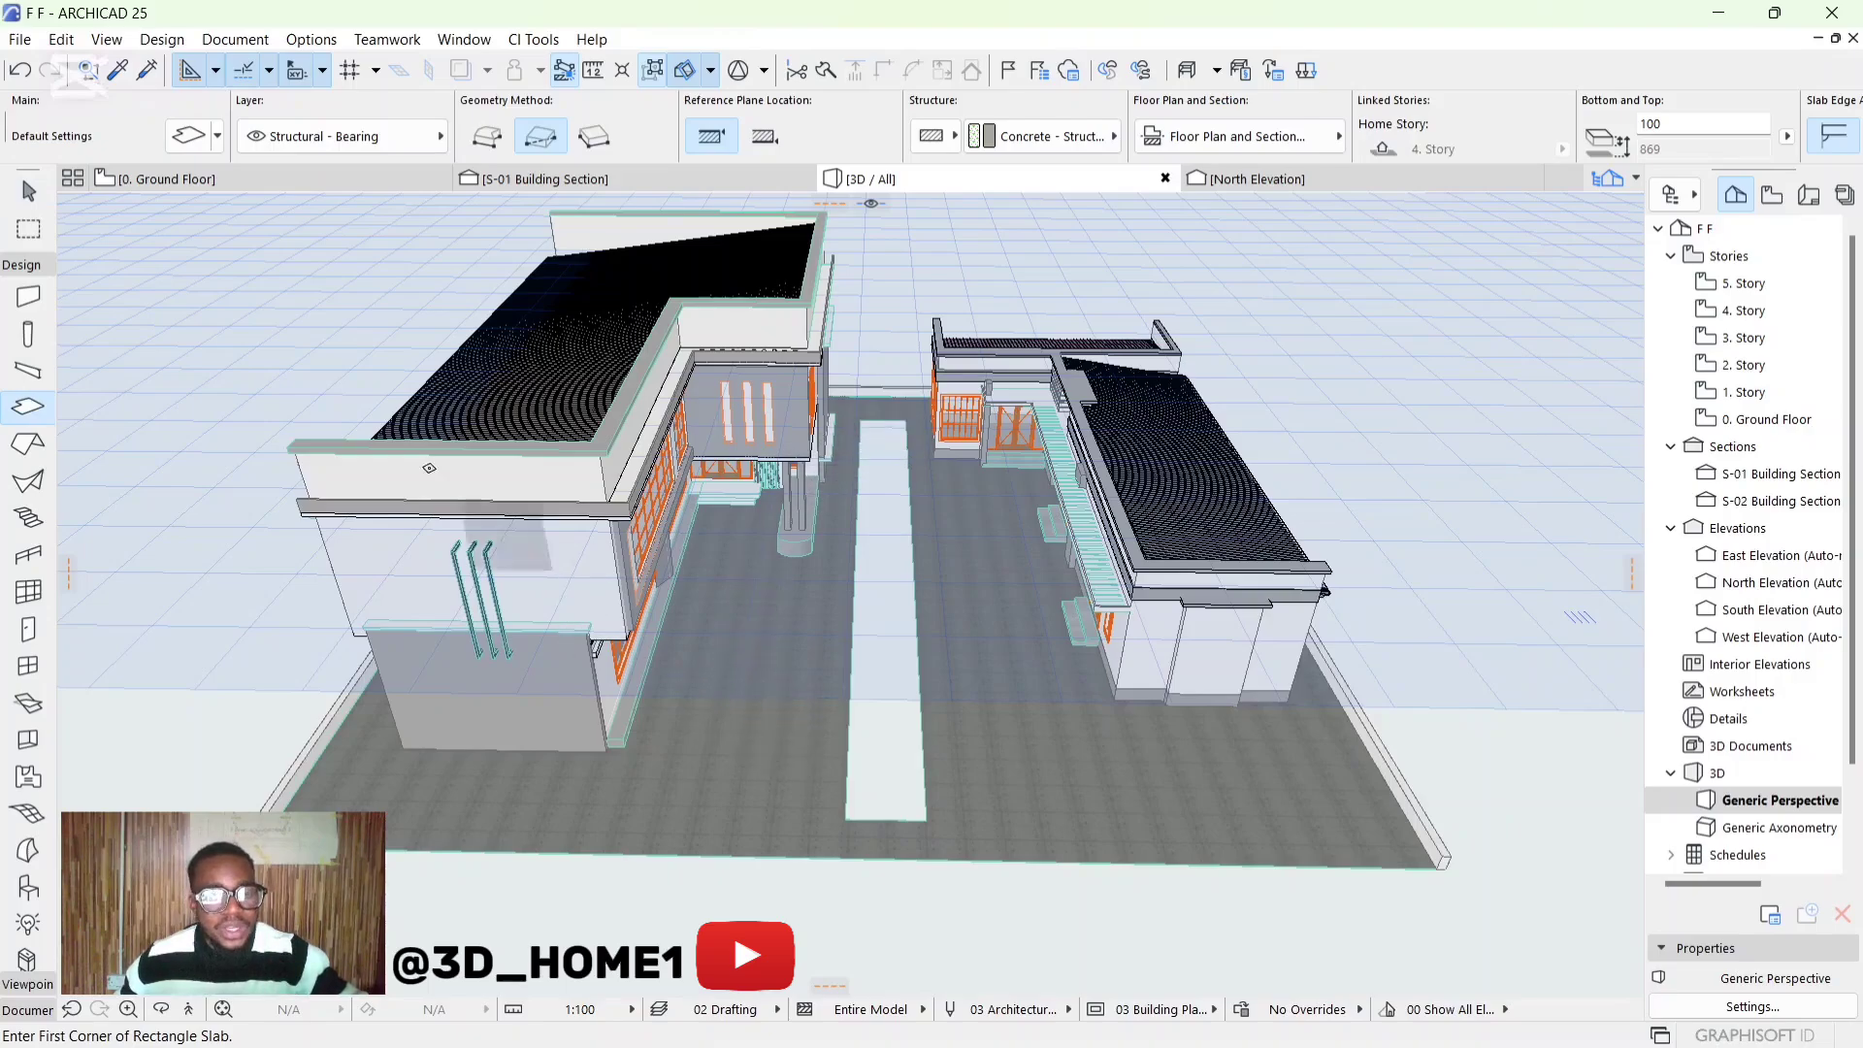
key(ctrl+t)
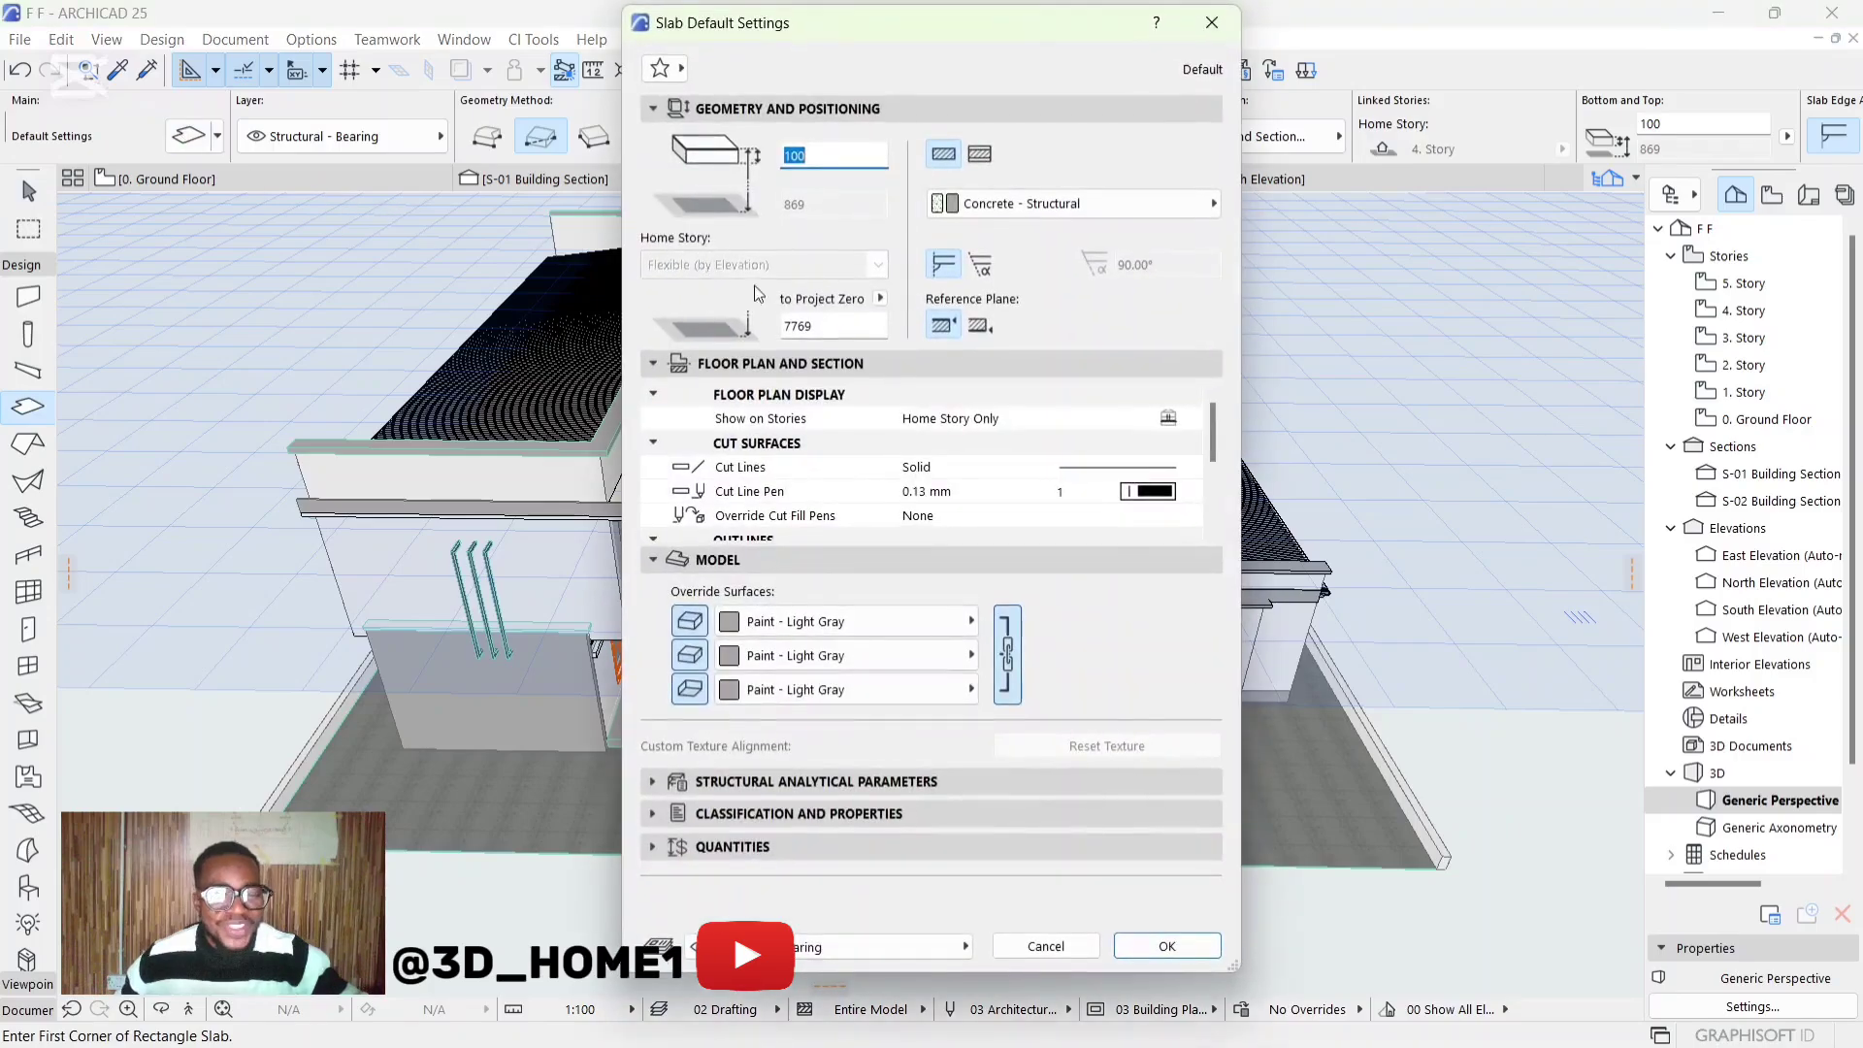
click(844, 621)
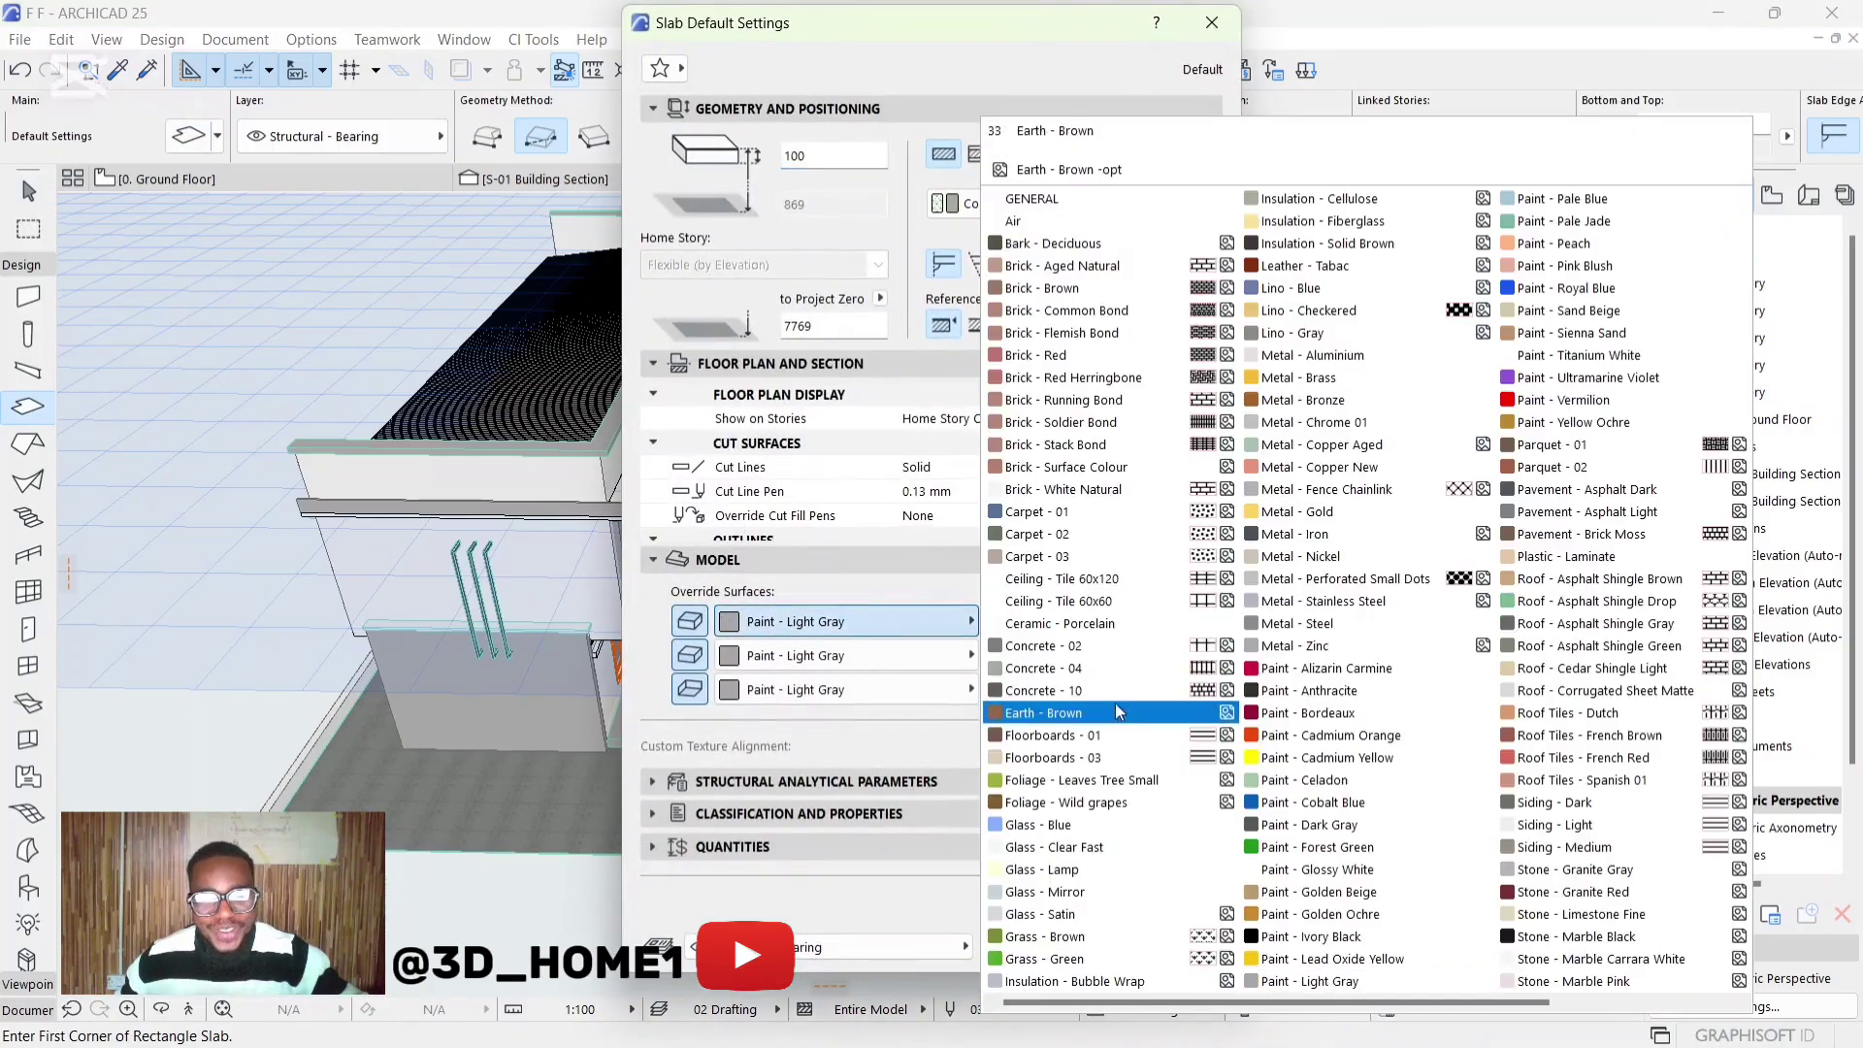
click(1045, 936)
click(1165, 945)
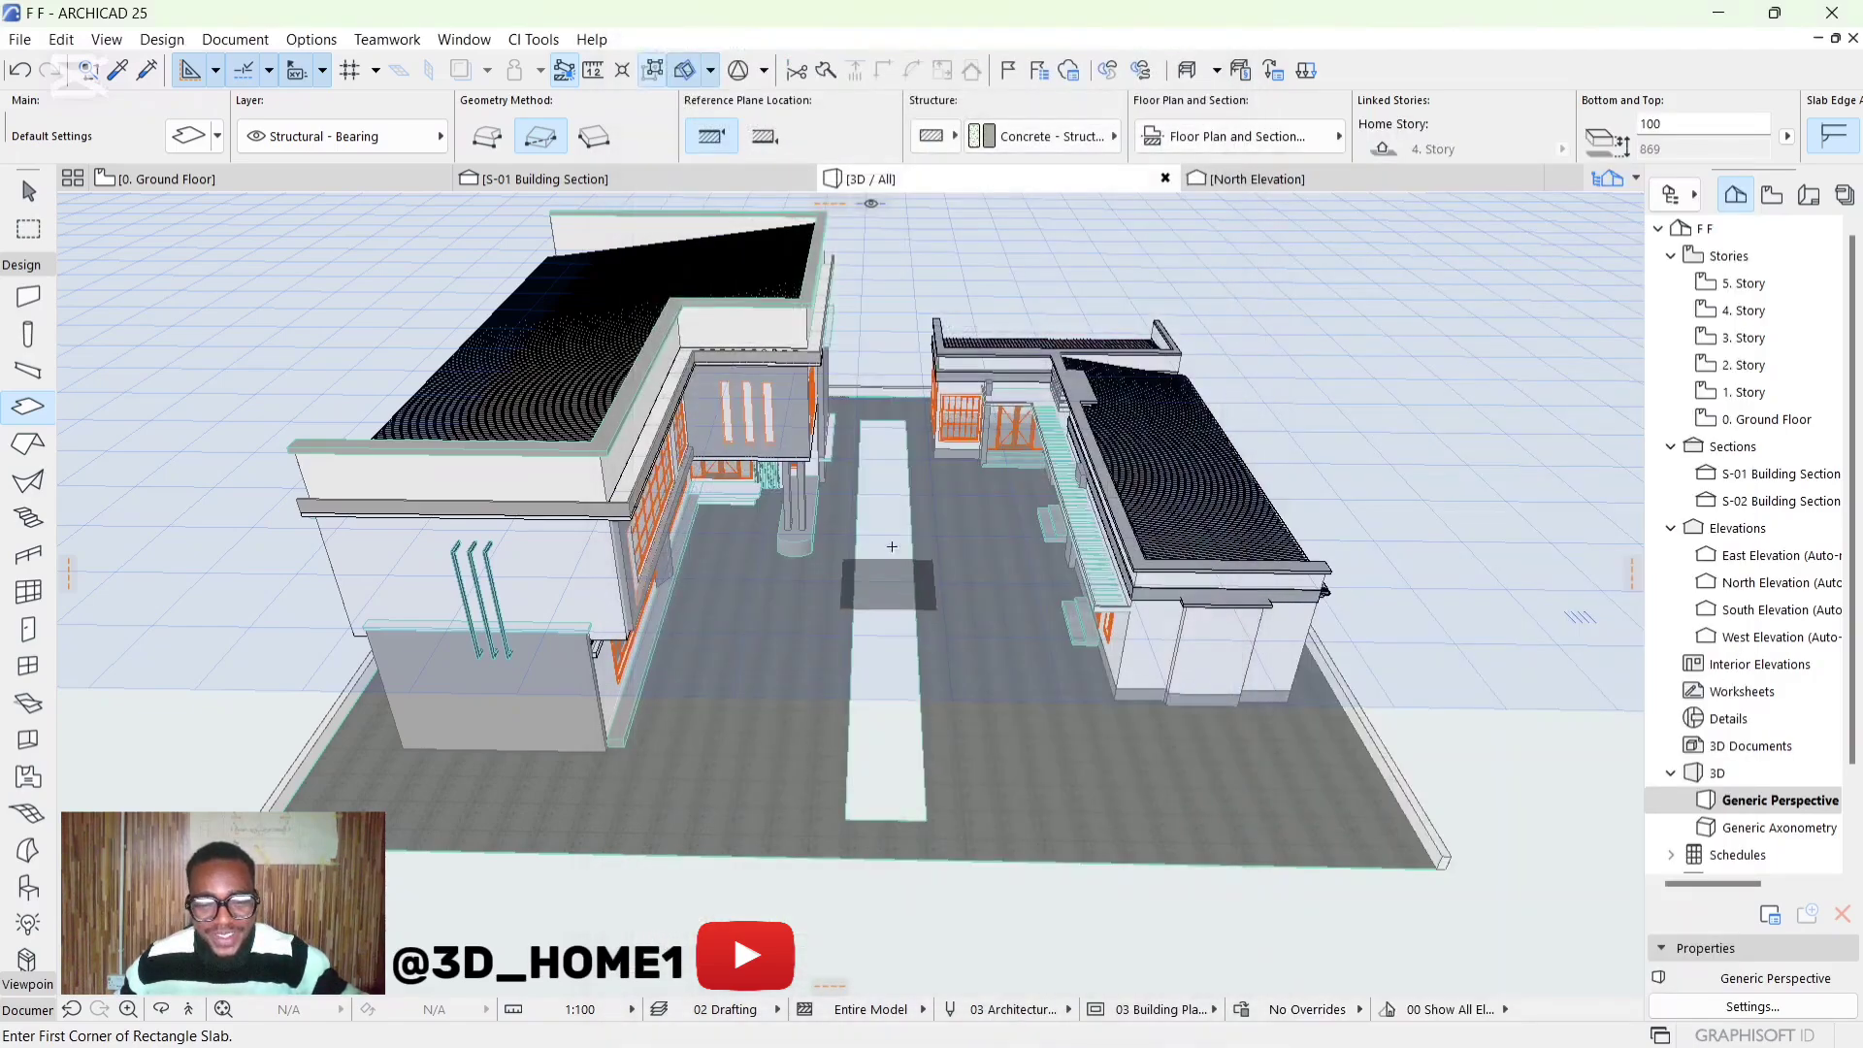
Draw a rectangular grass slab about 2115 by 25578 that fills the opening in the ground slab from corner to corner
scroll(835, 414, up, 5)
scroll(835, 414, up, 4)
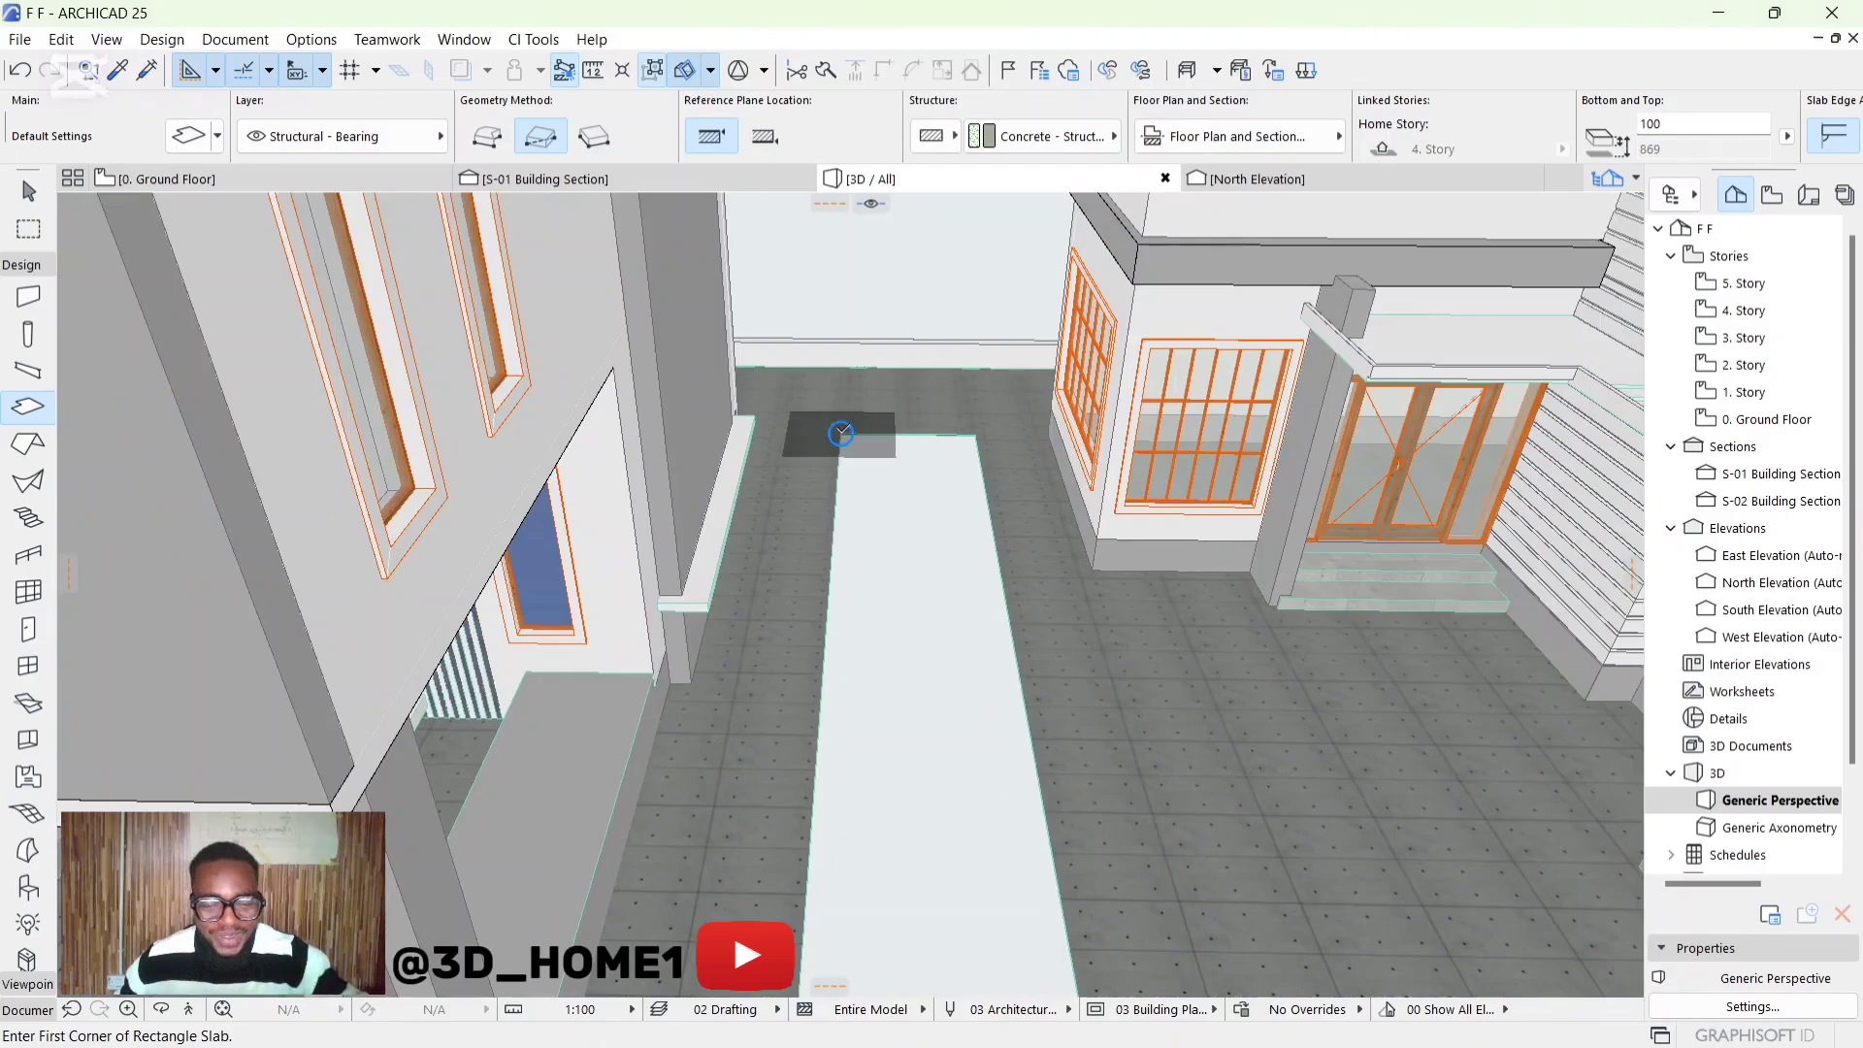
click(841, 433)
scroll(873, 481, down, 8)
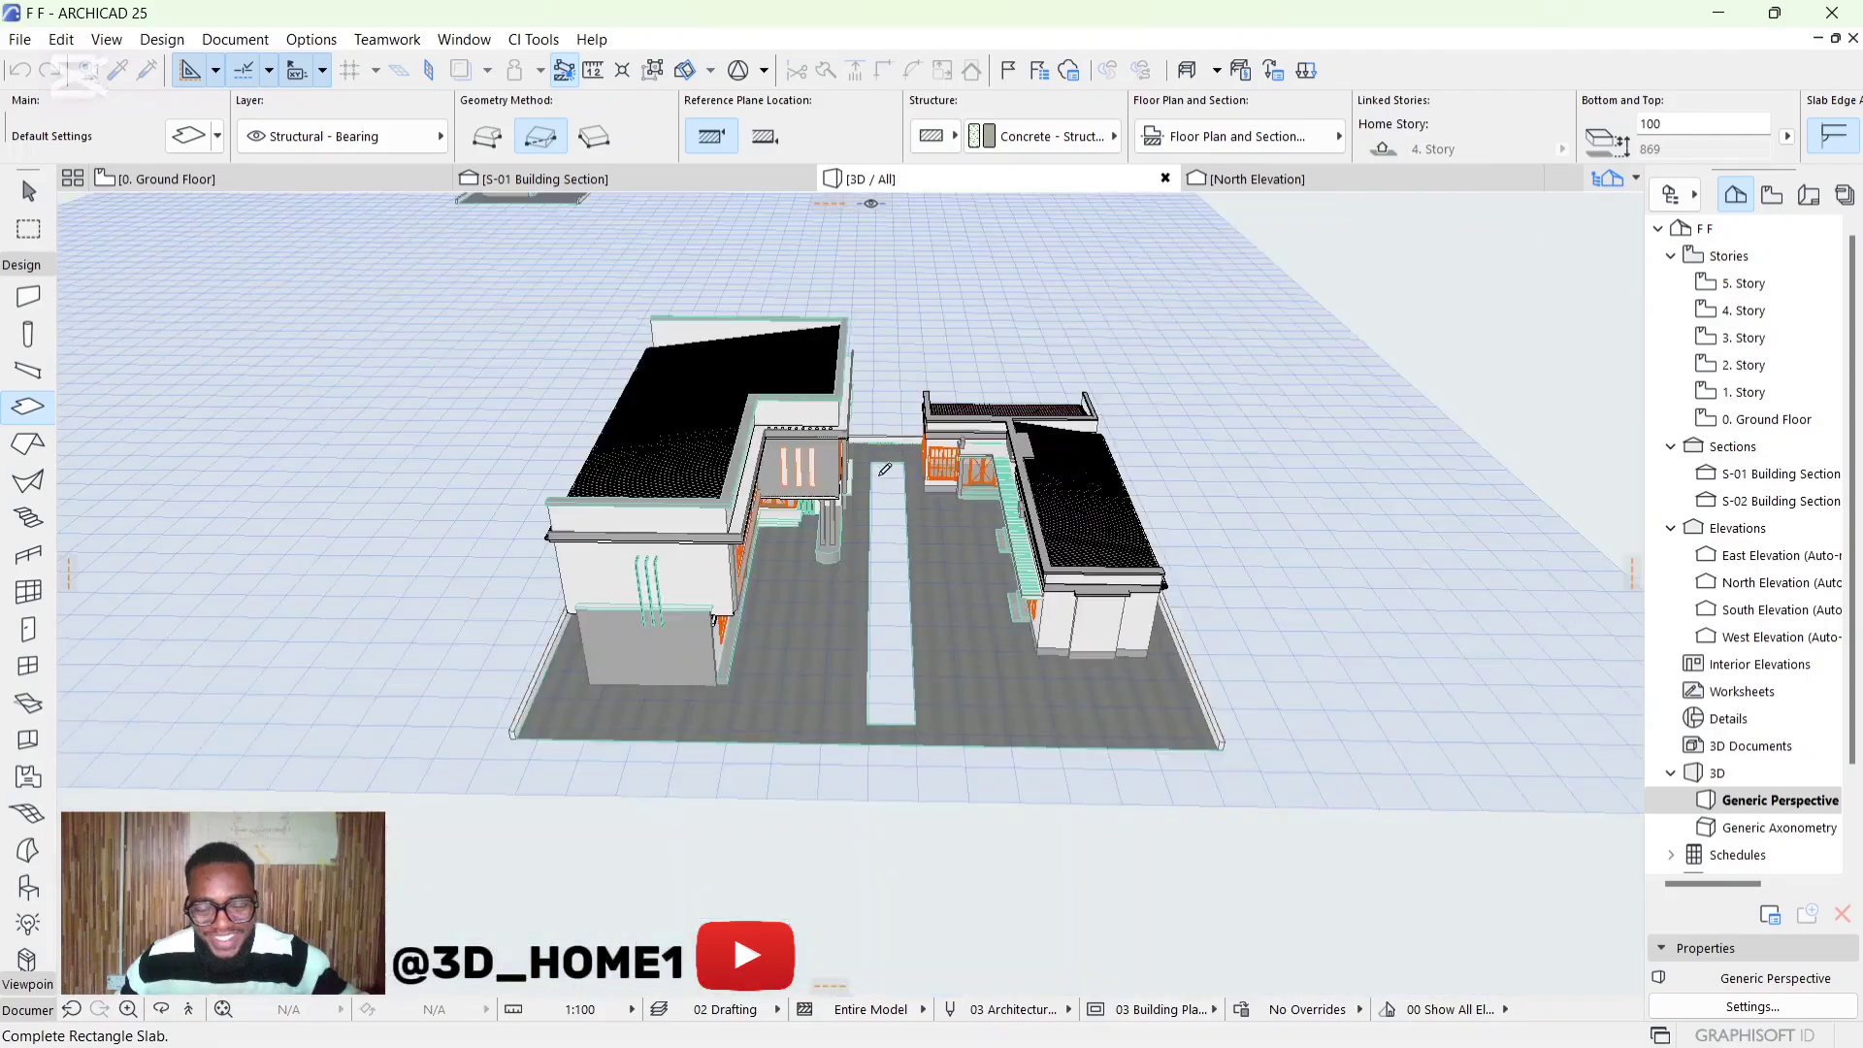
scroll(917, 706, up, 6)
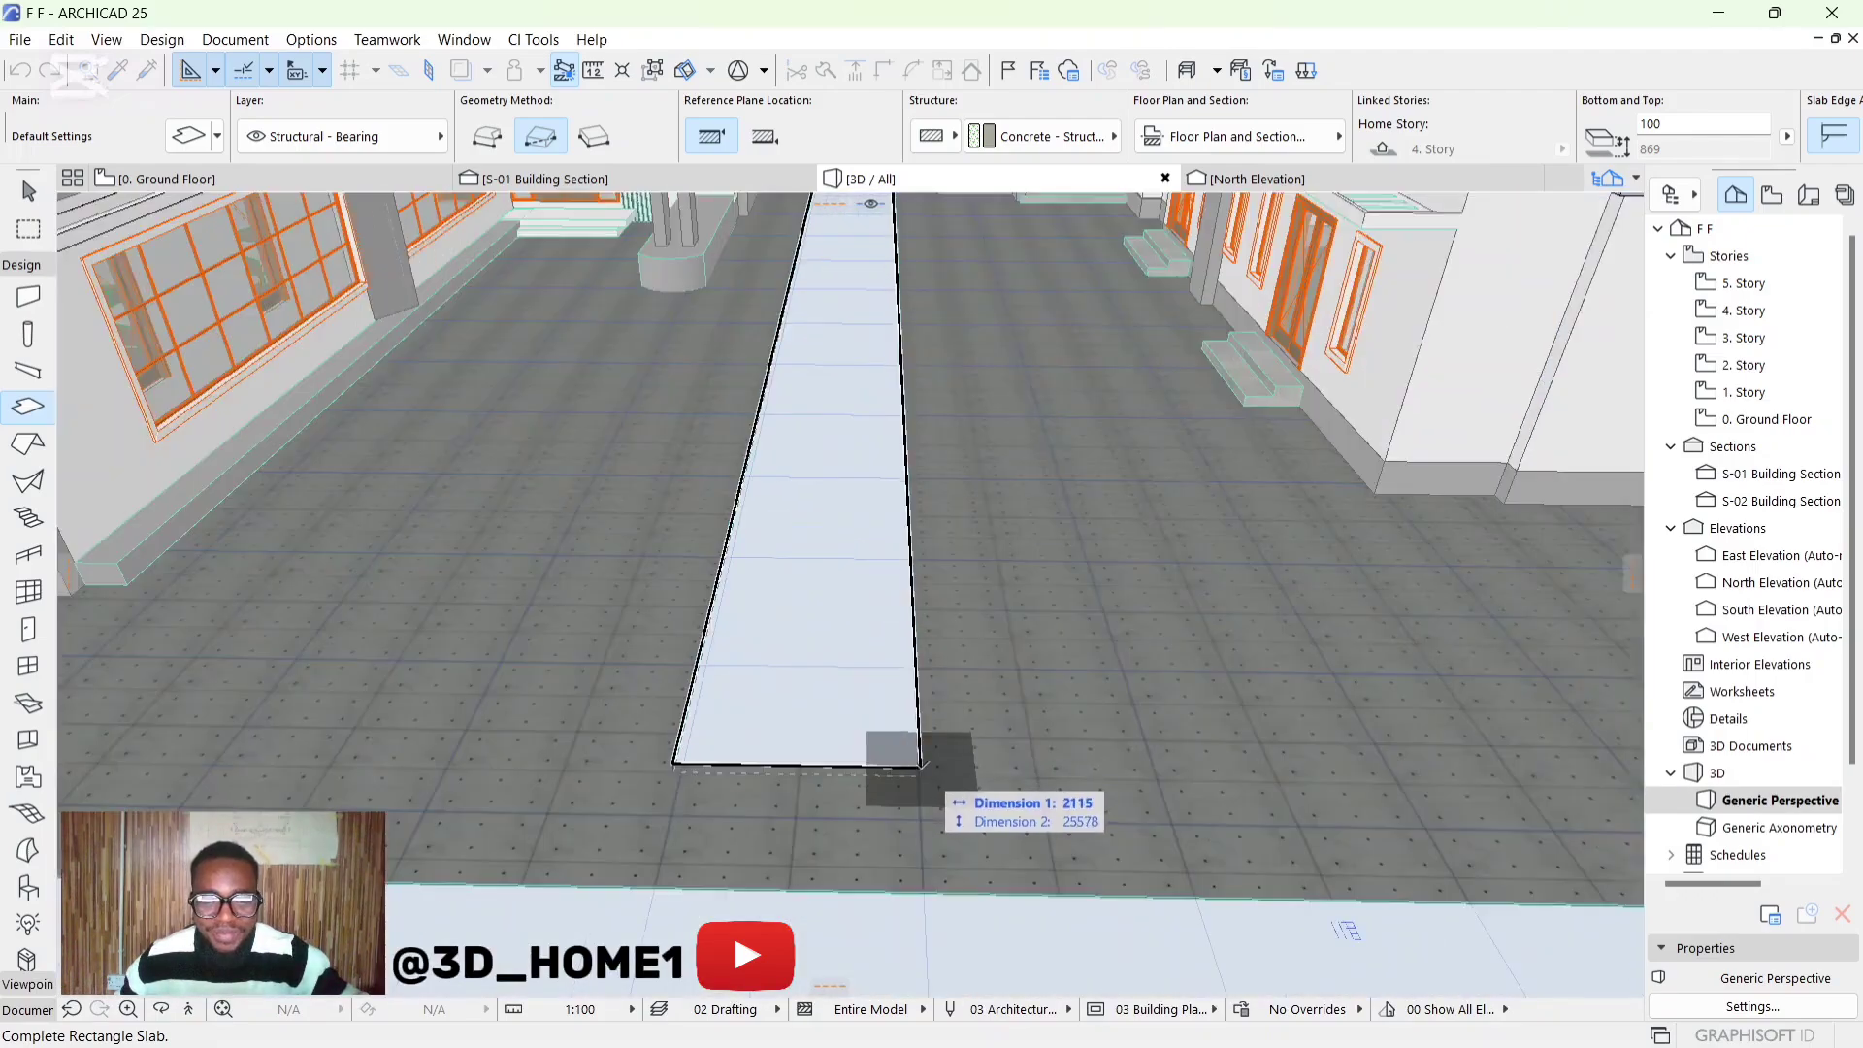
click(920, 765)
scroll(897, 742, down, 6)
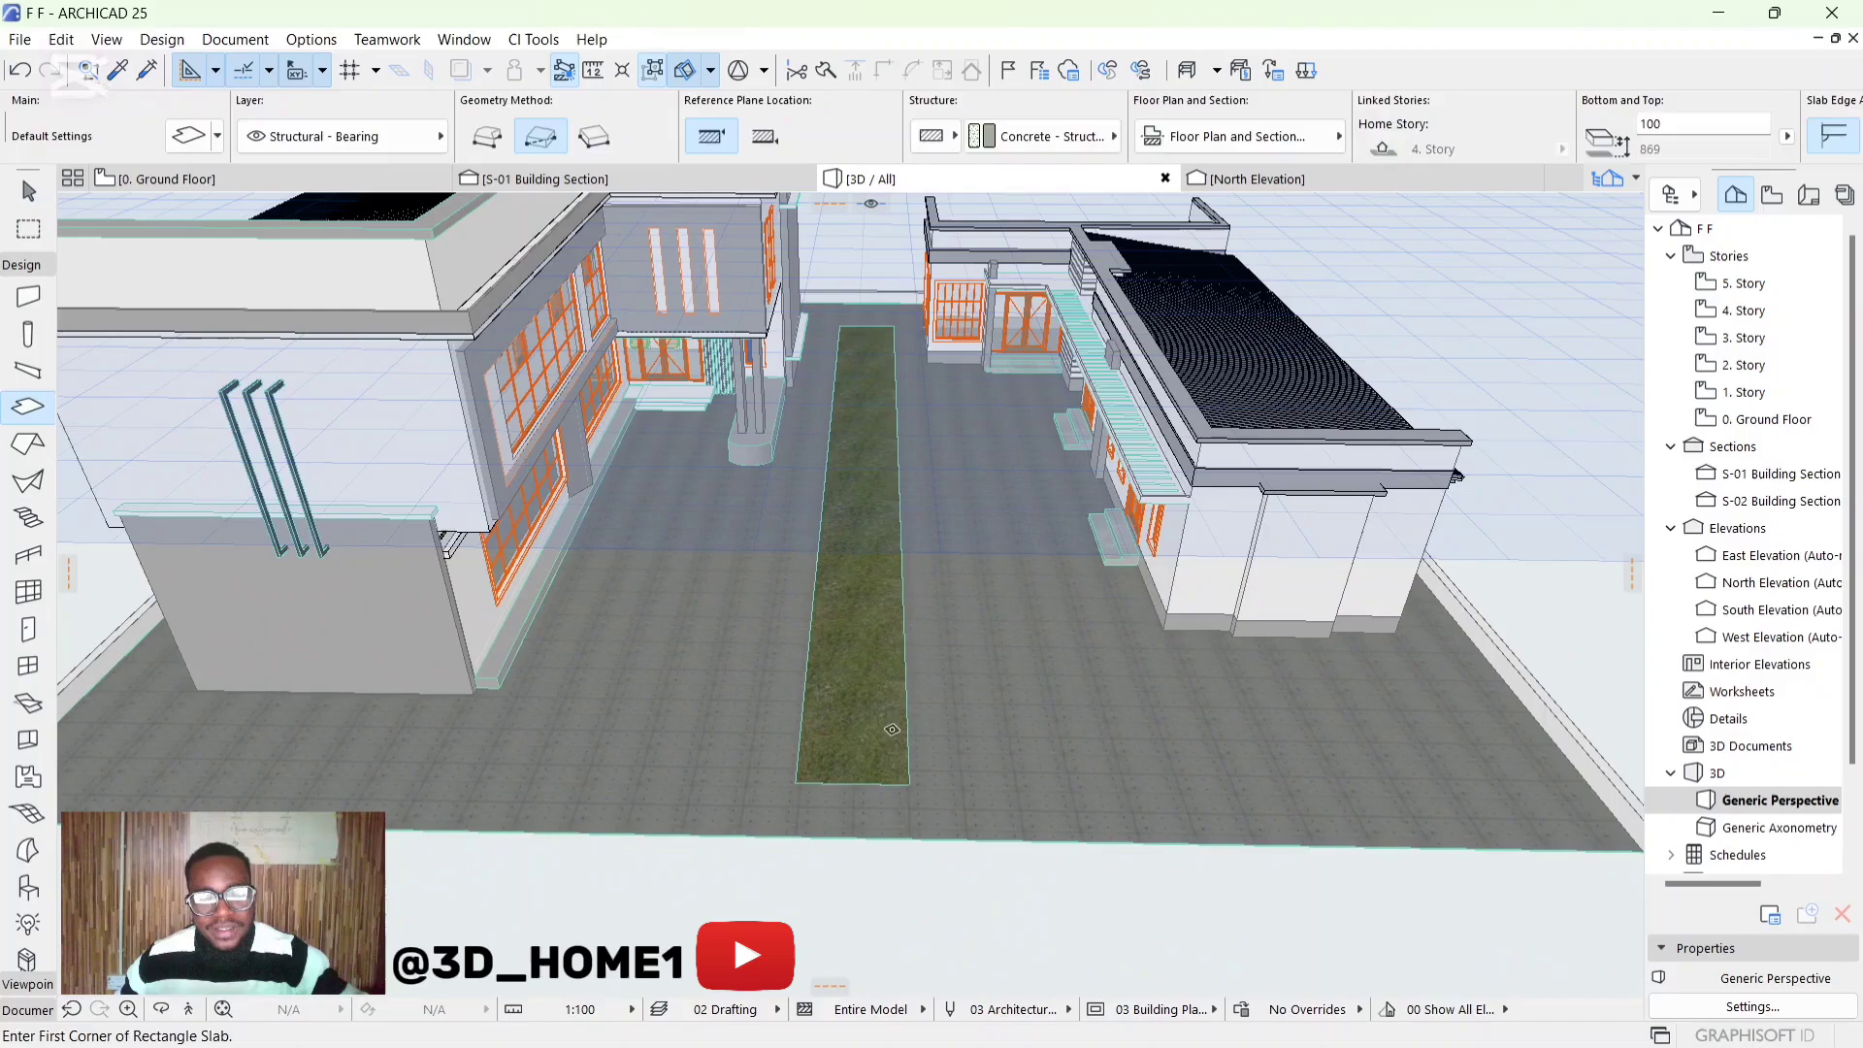
key(Escape)
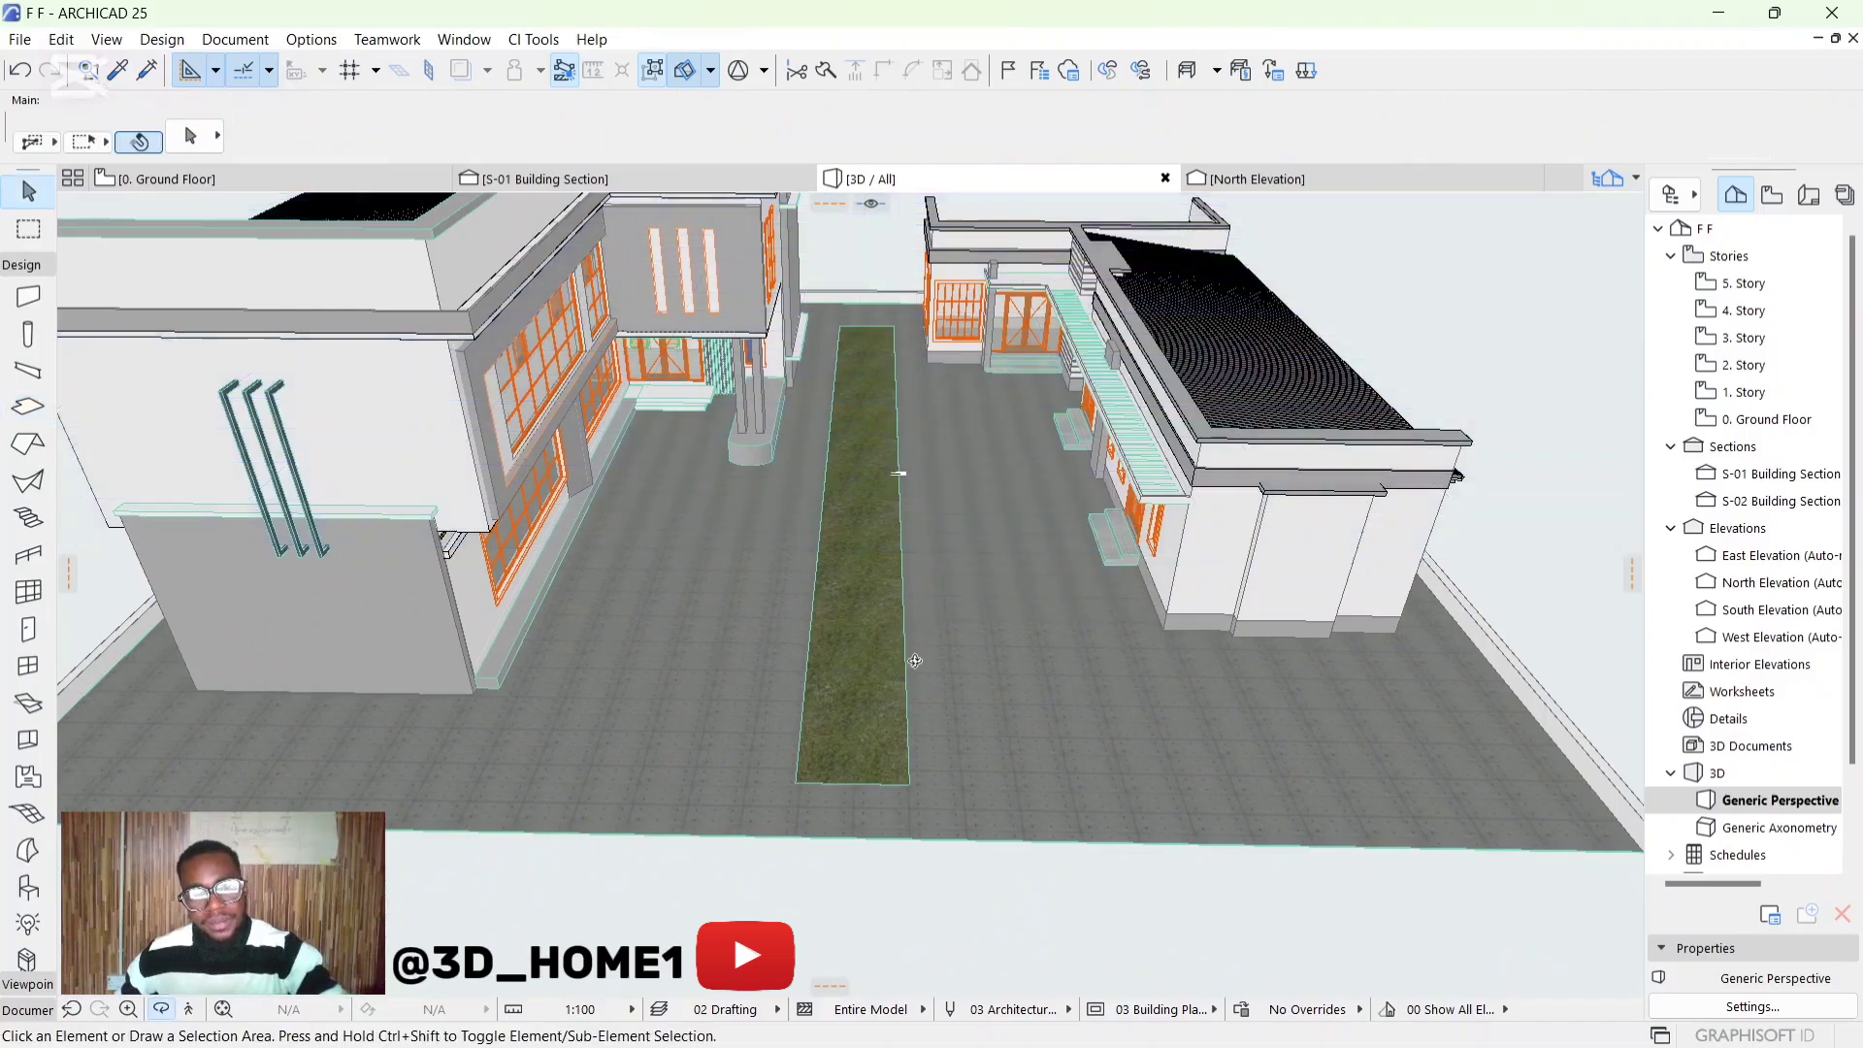
Select the grass slab and insert two nodes along the middle part of its long edge facing the smaller building
shift+middle_drag(915, 661, 833, 508)
scroll(902, 620, up, 3)
scroll(809, 582, up, 2)
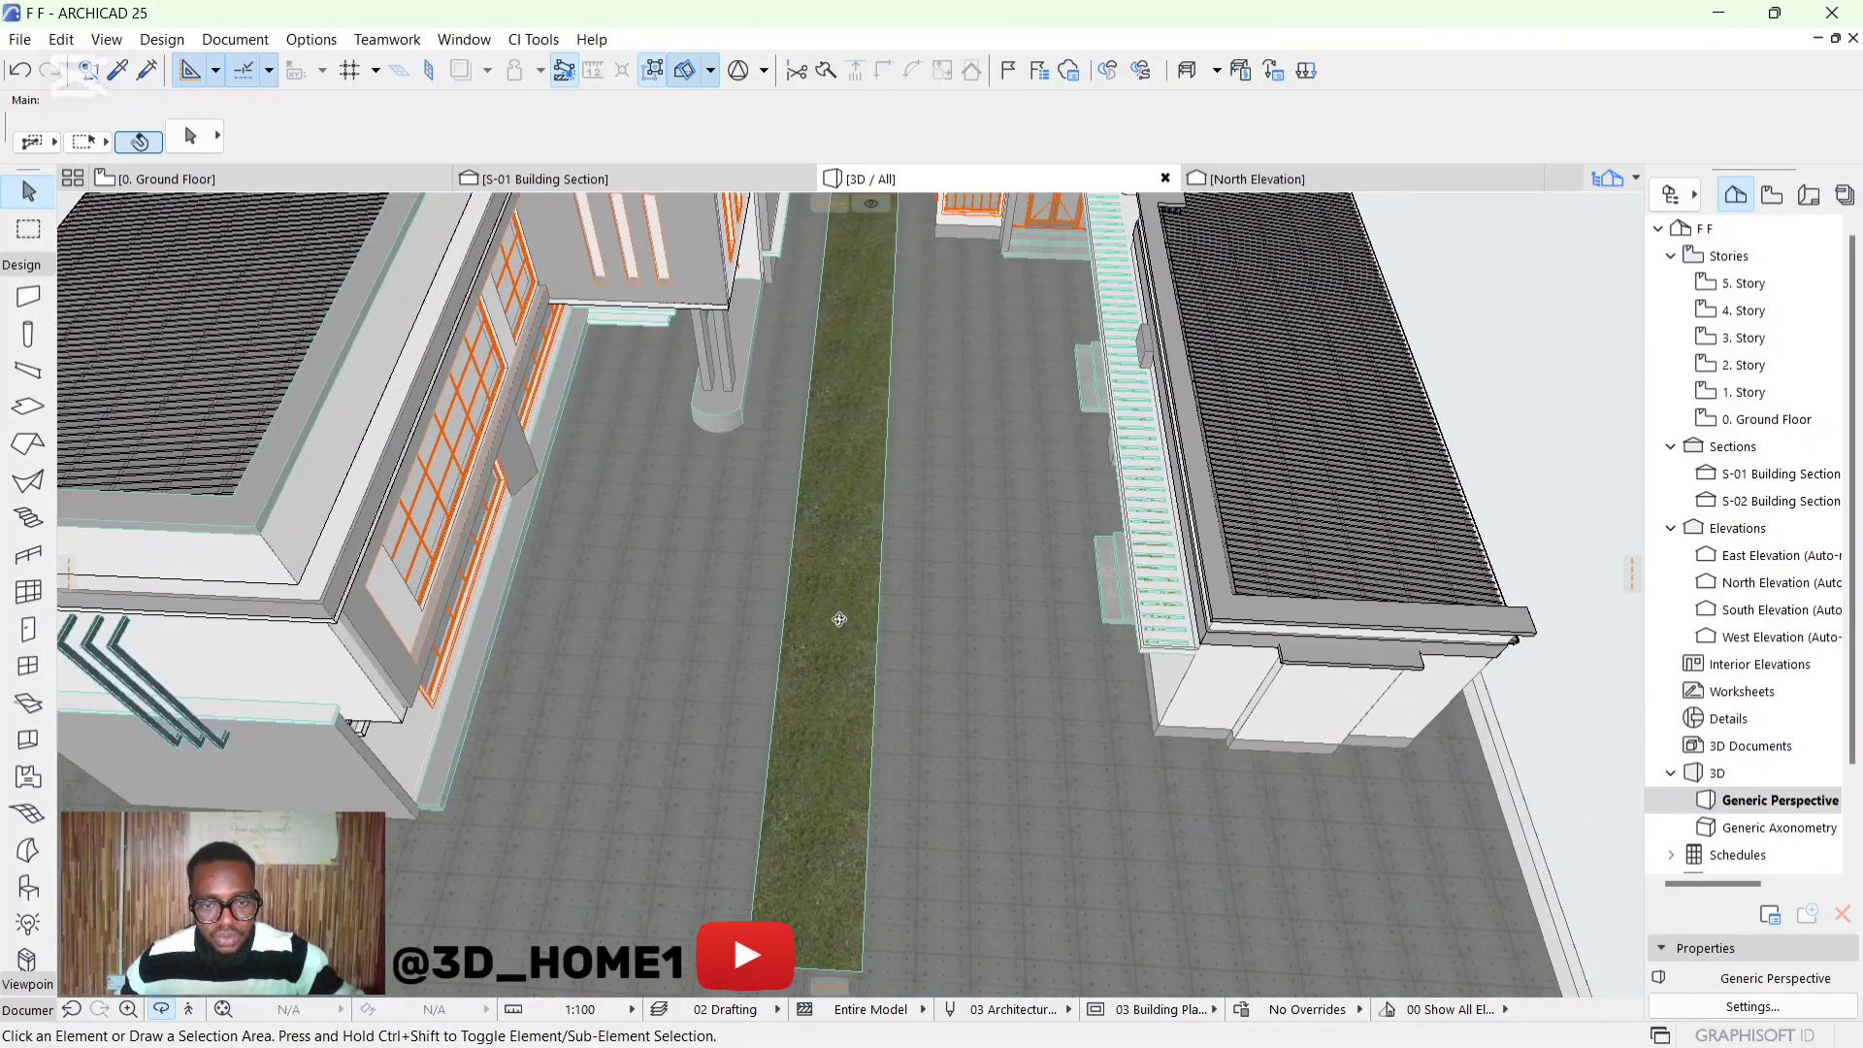
click(844, 778)
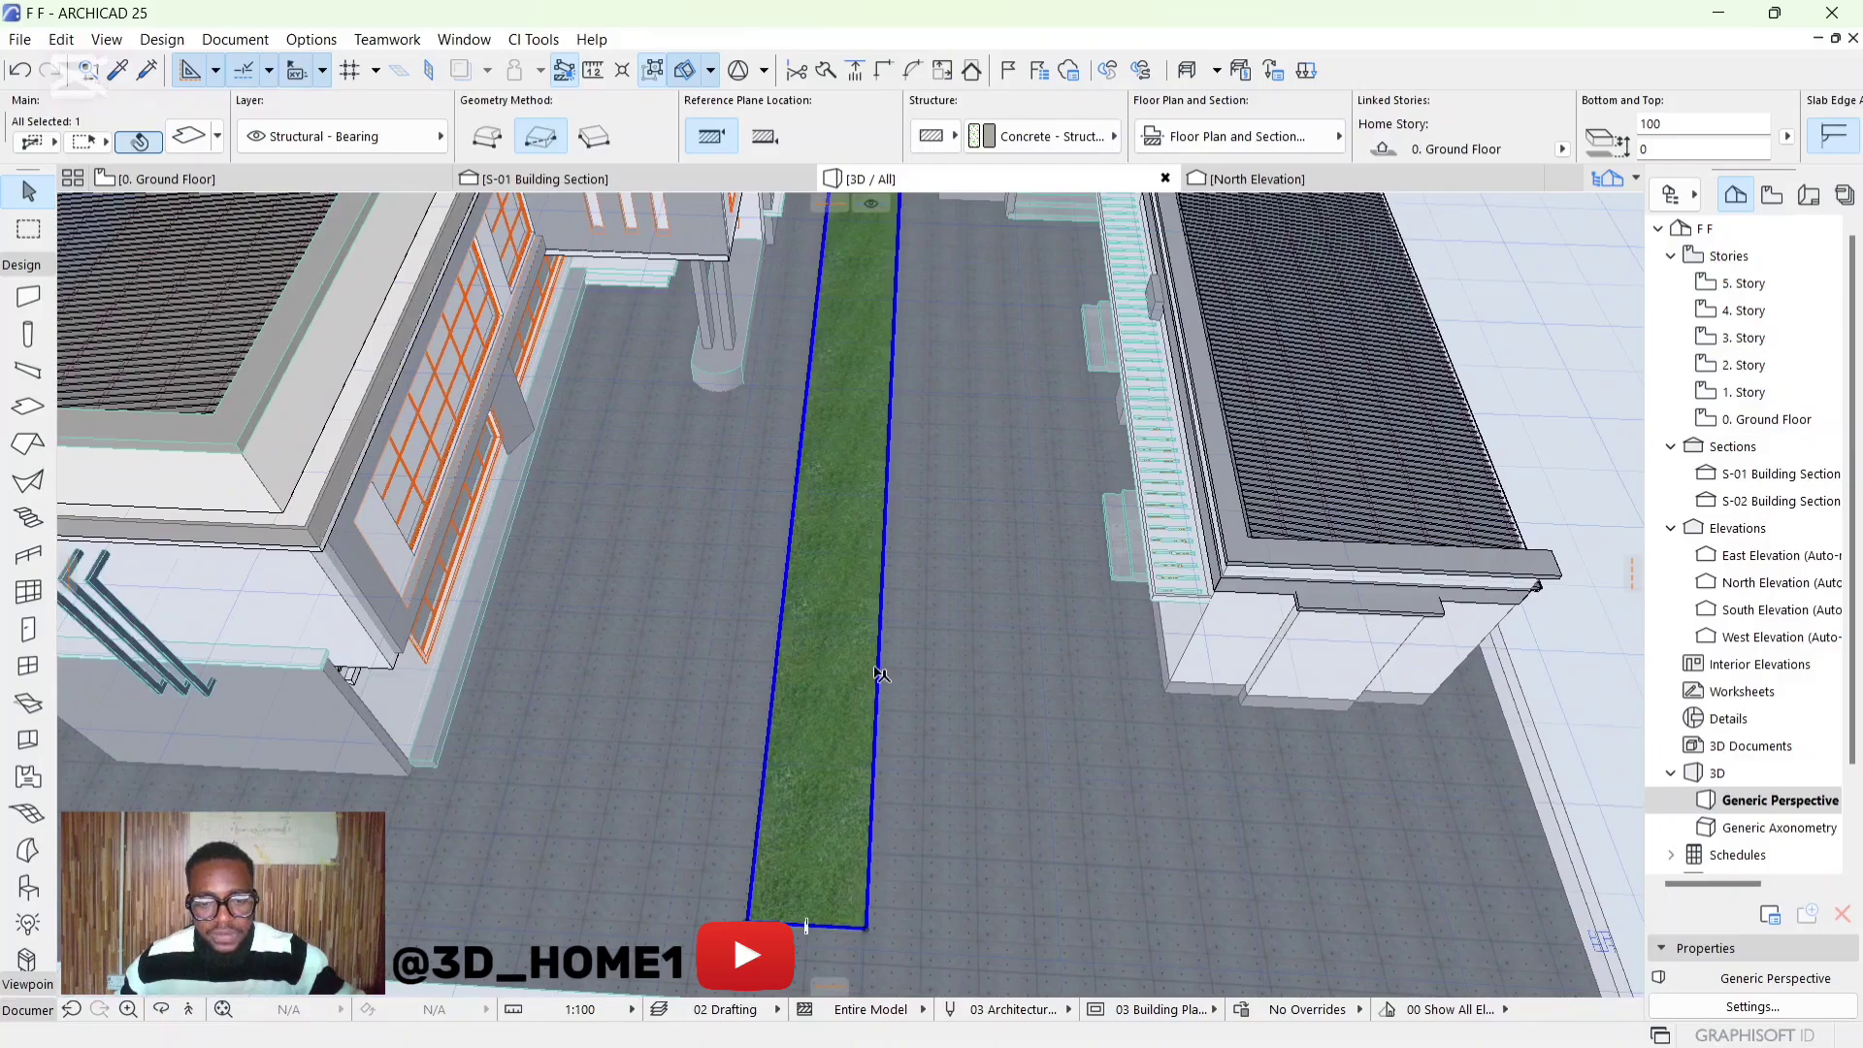
click(889, 616)
click(1072, 728)
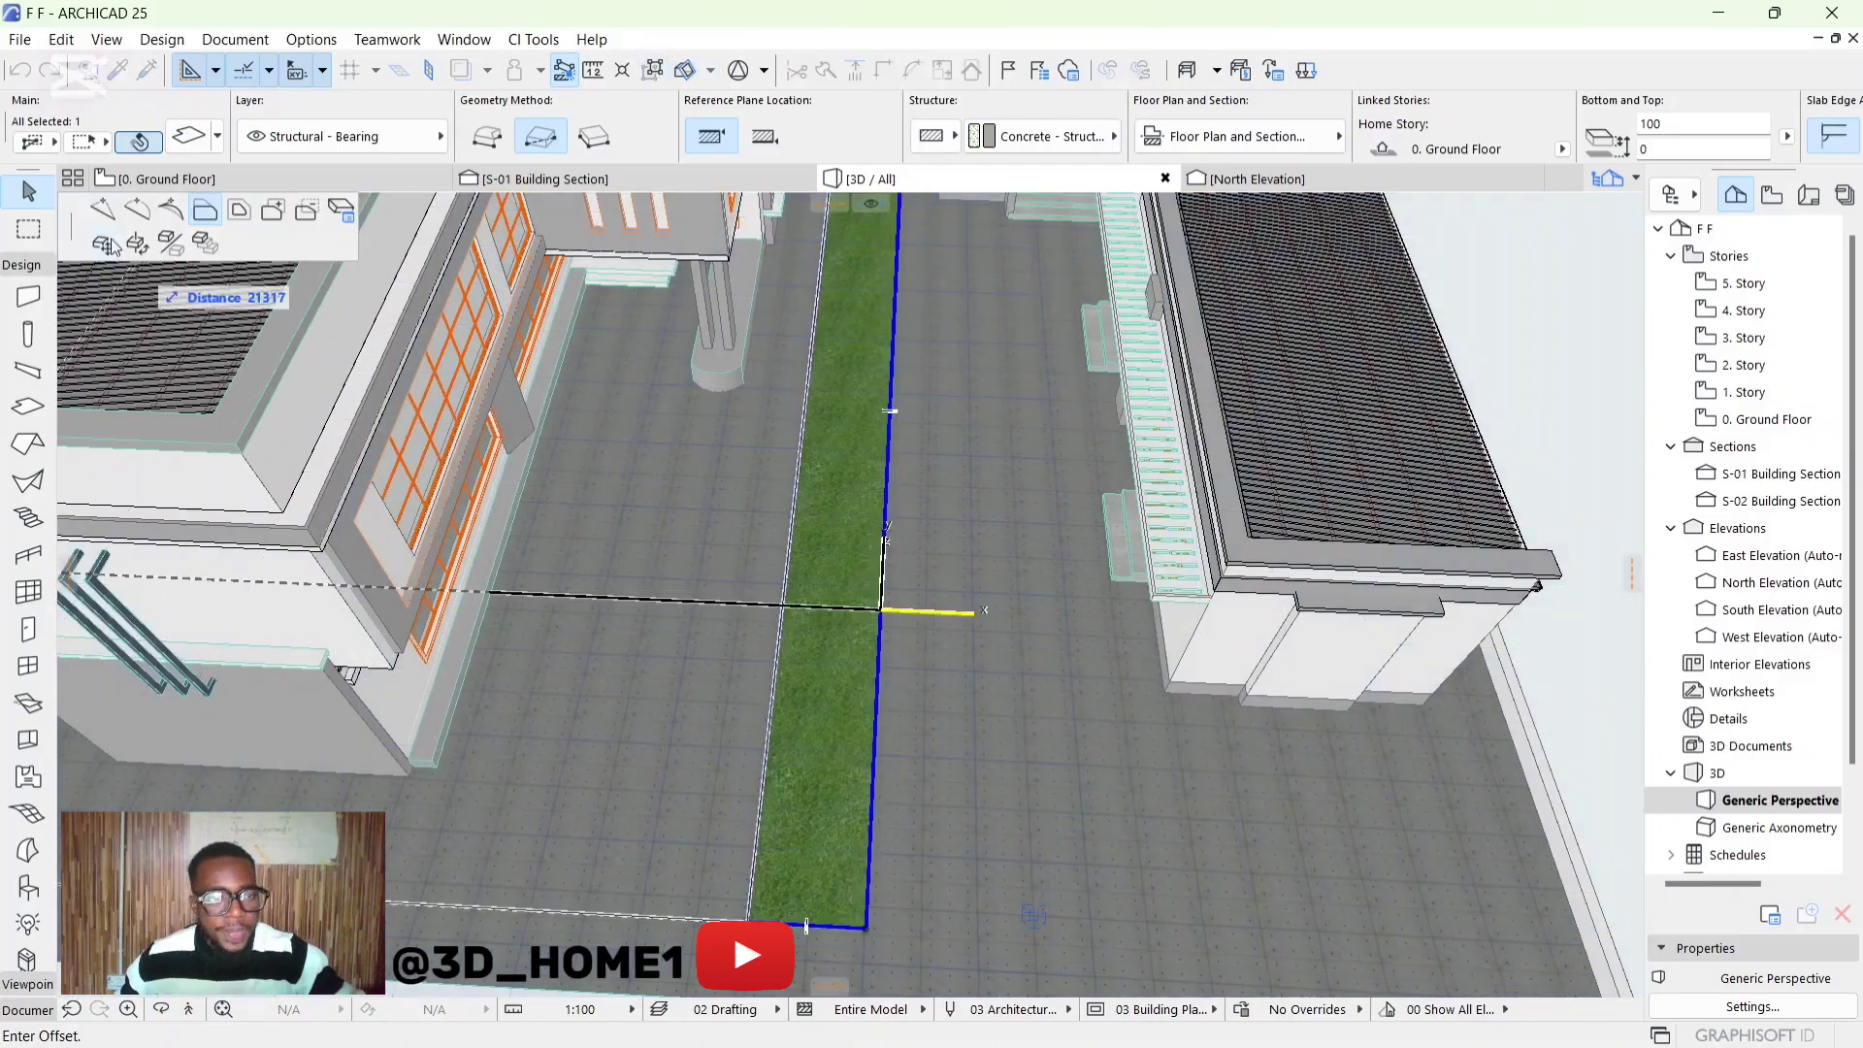
click(103, 209)
click(882, 582)
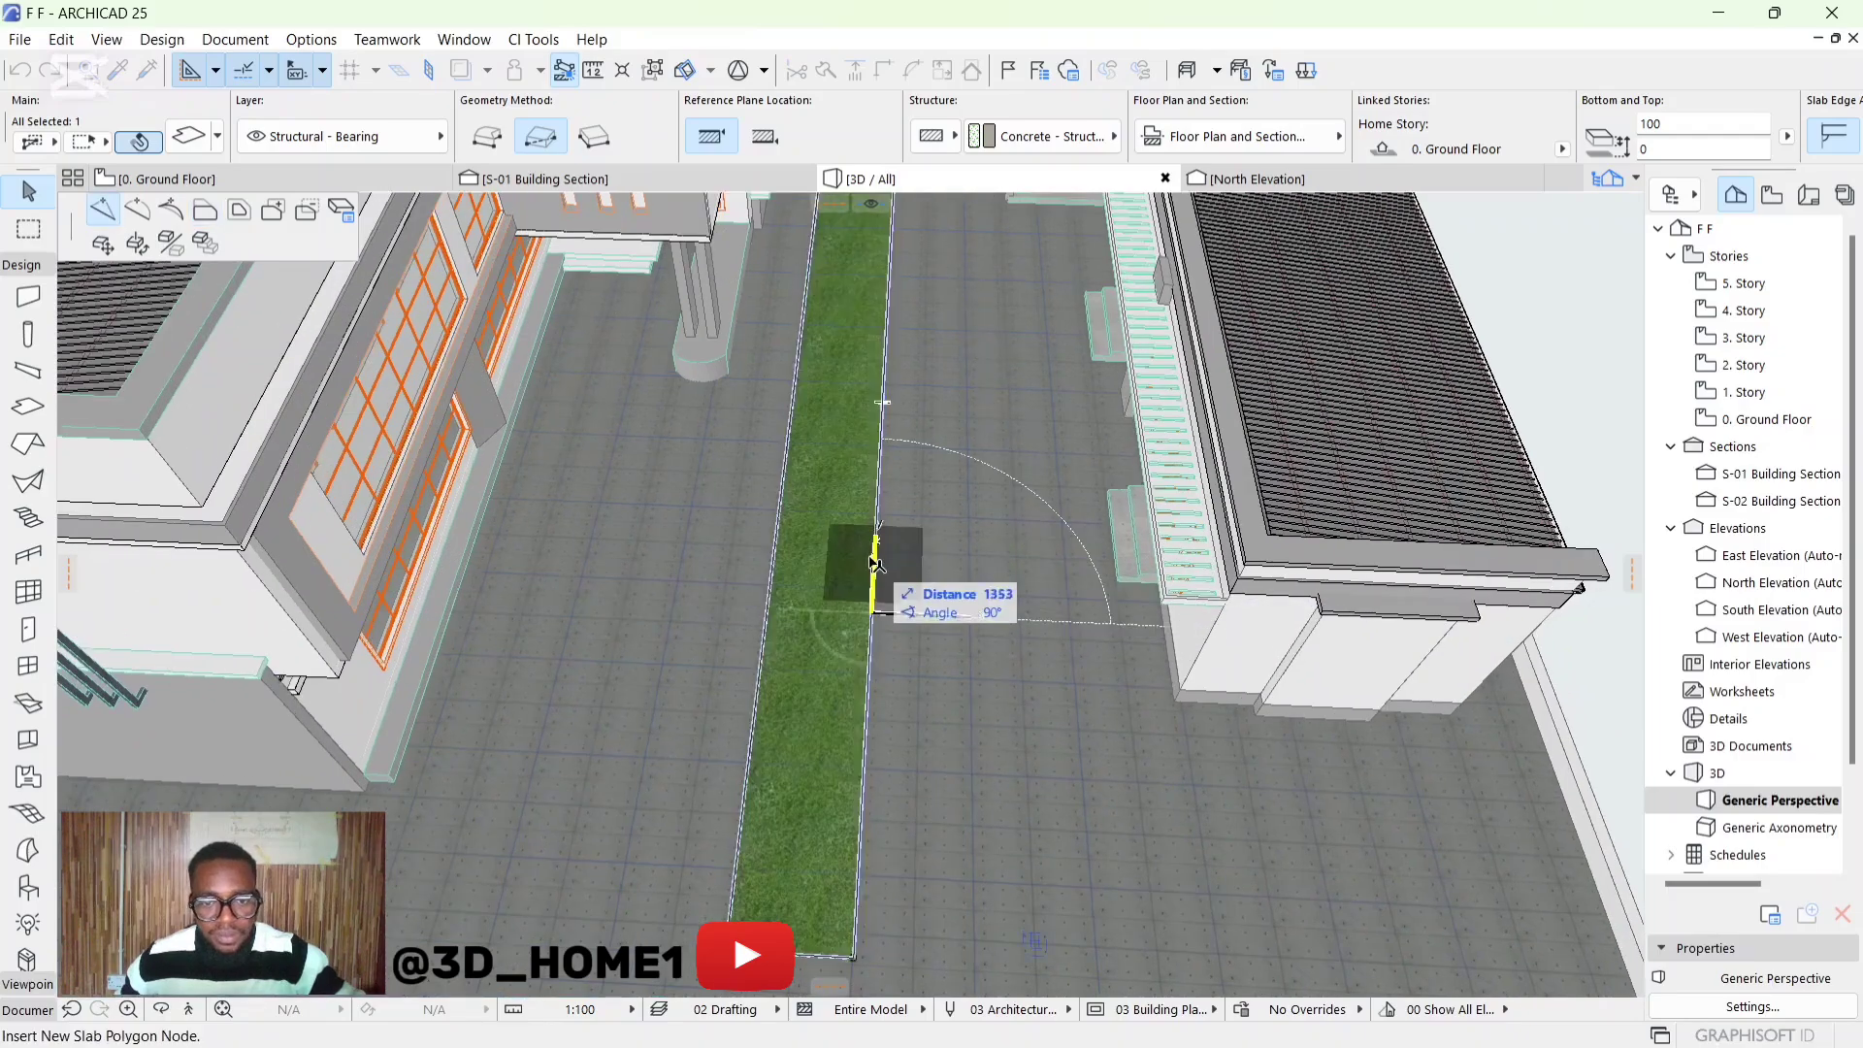
click(876, 584)
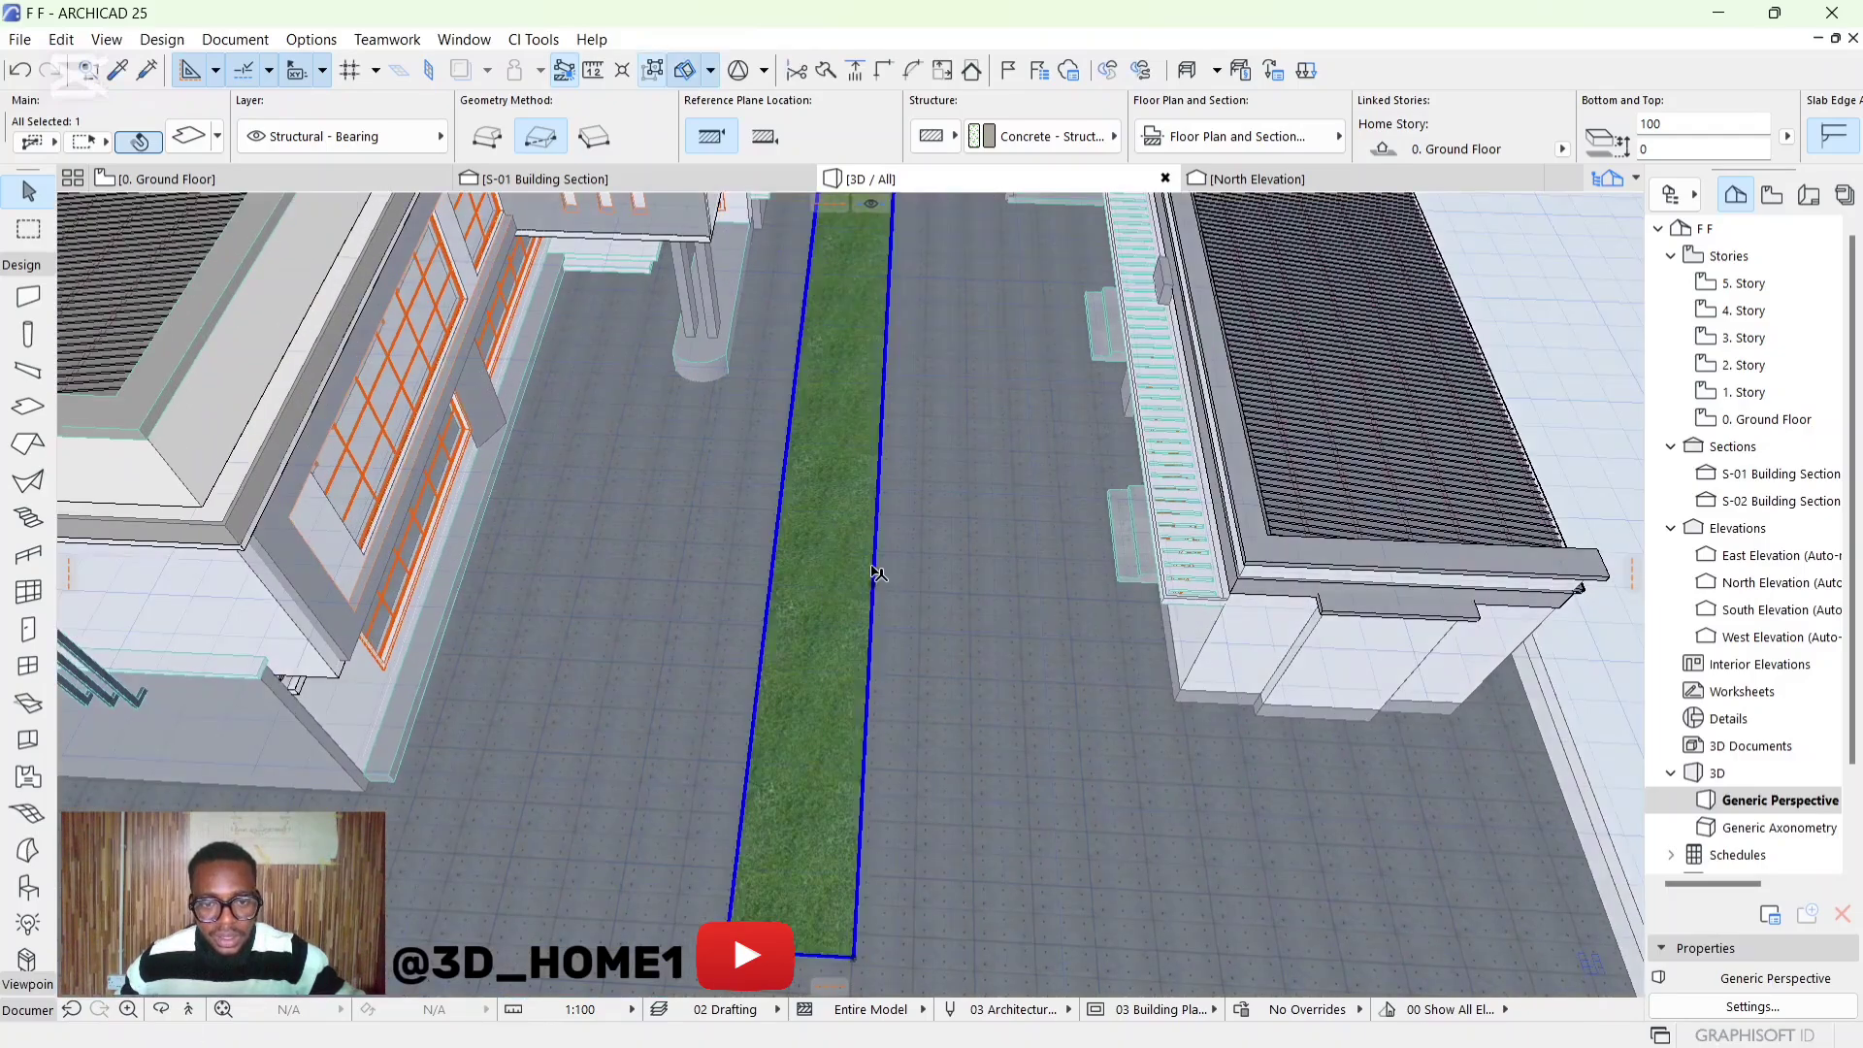
click(878, 558)
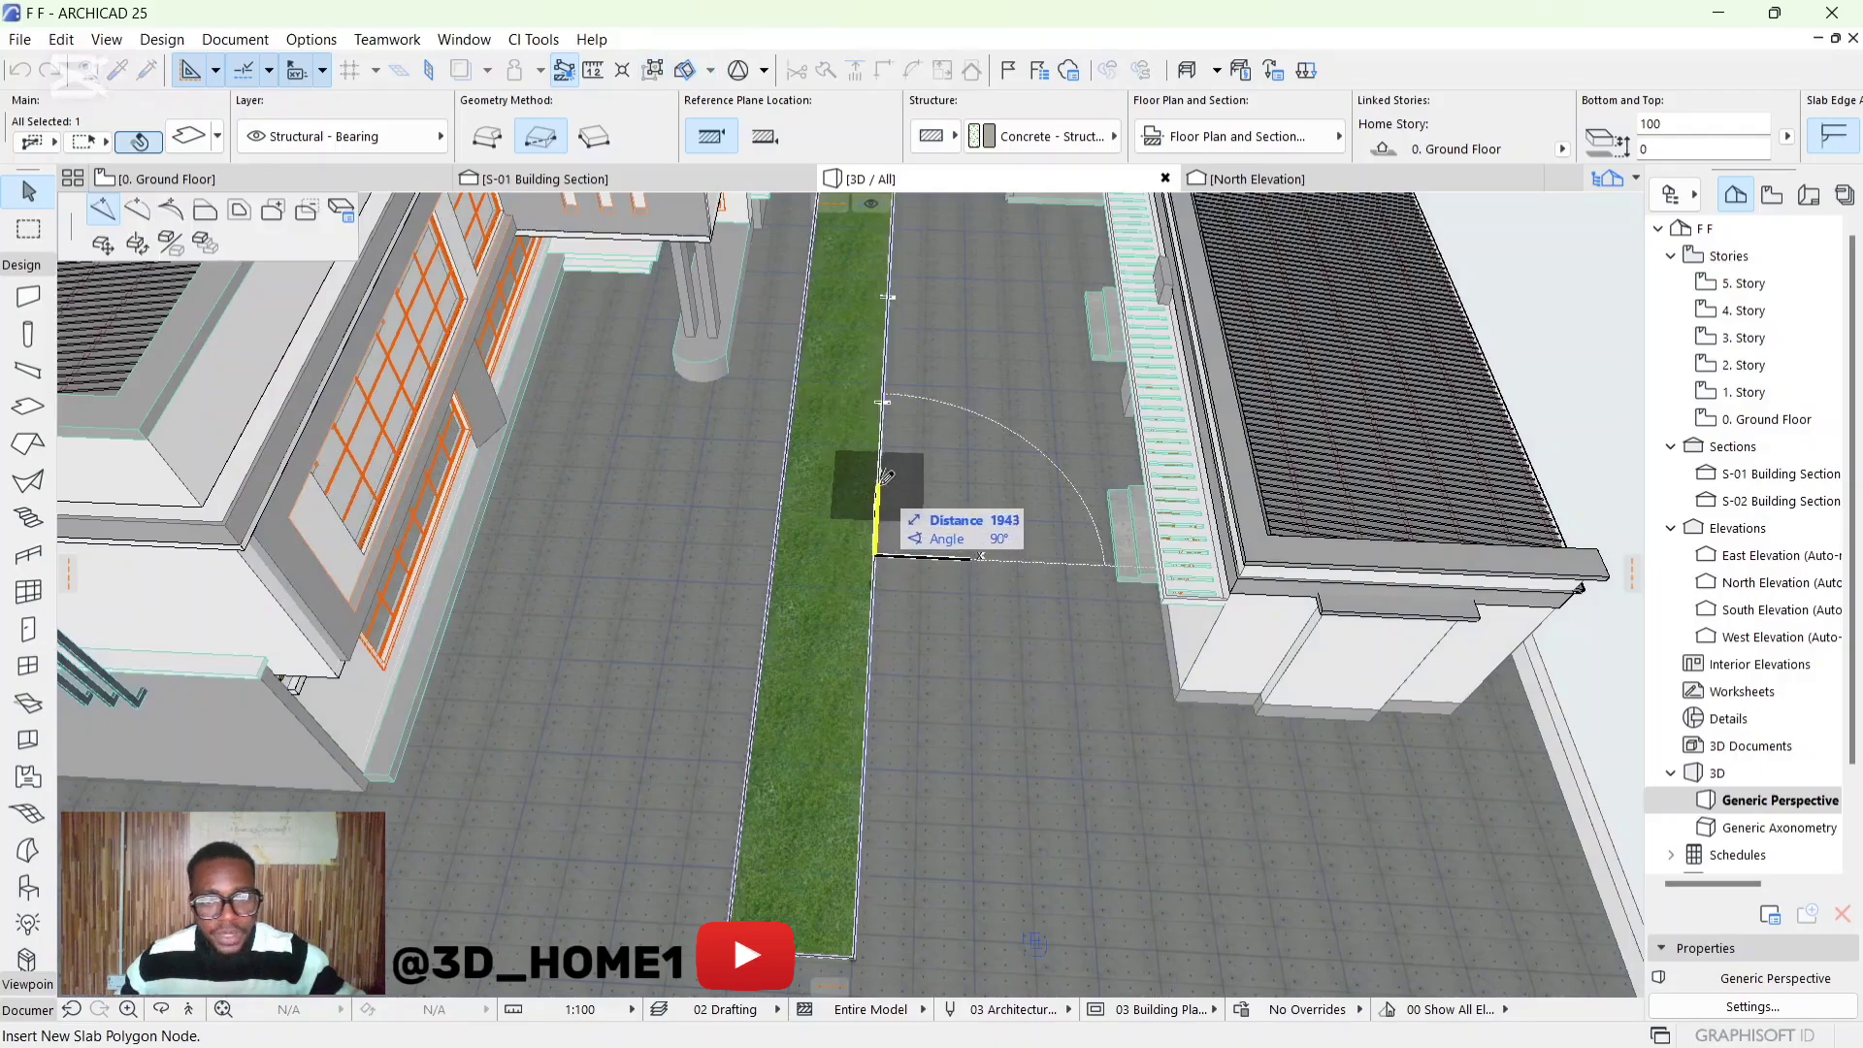
click(883, 471)
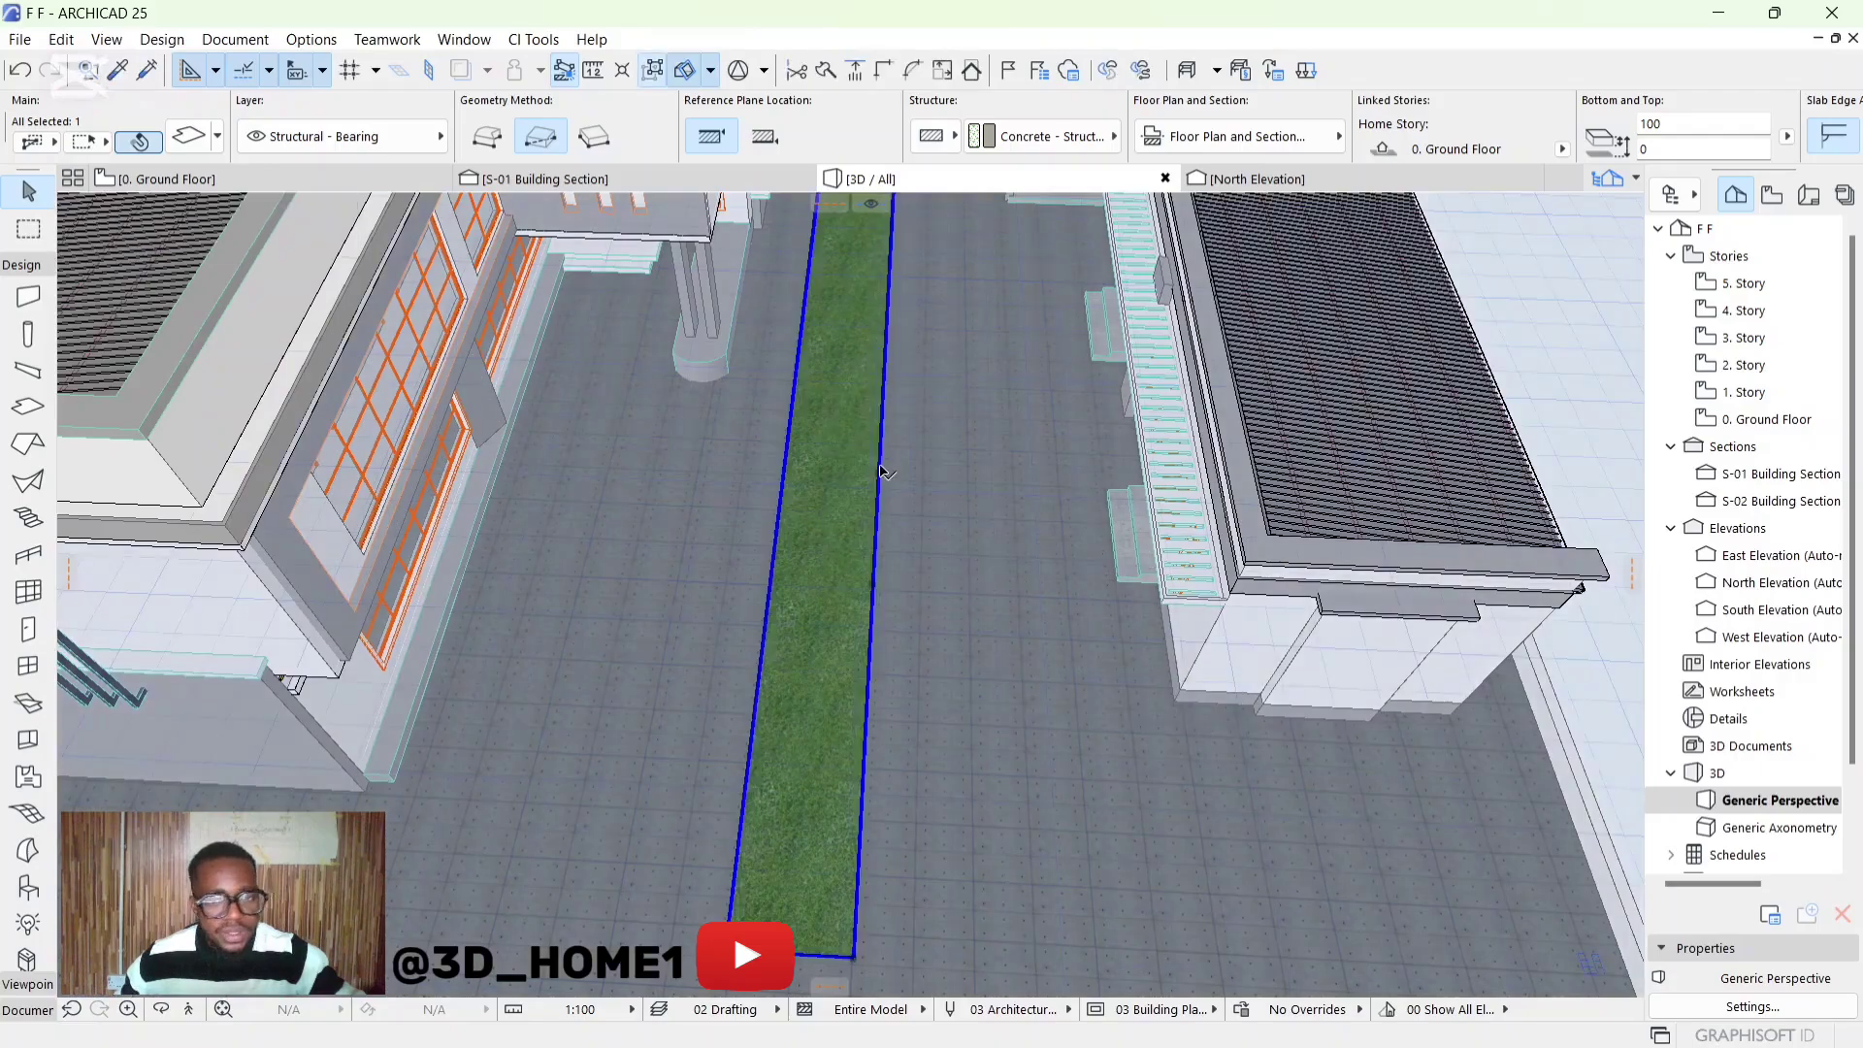
click(876, 529)
click(1080, 642)
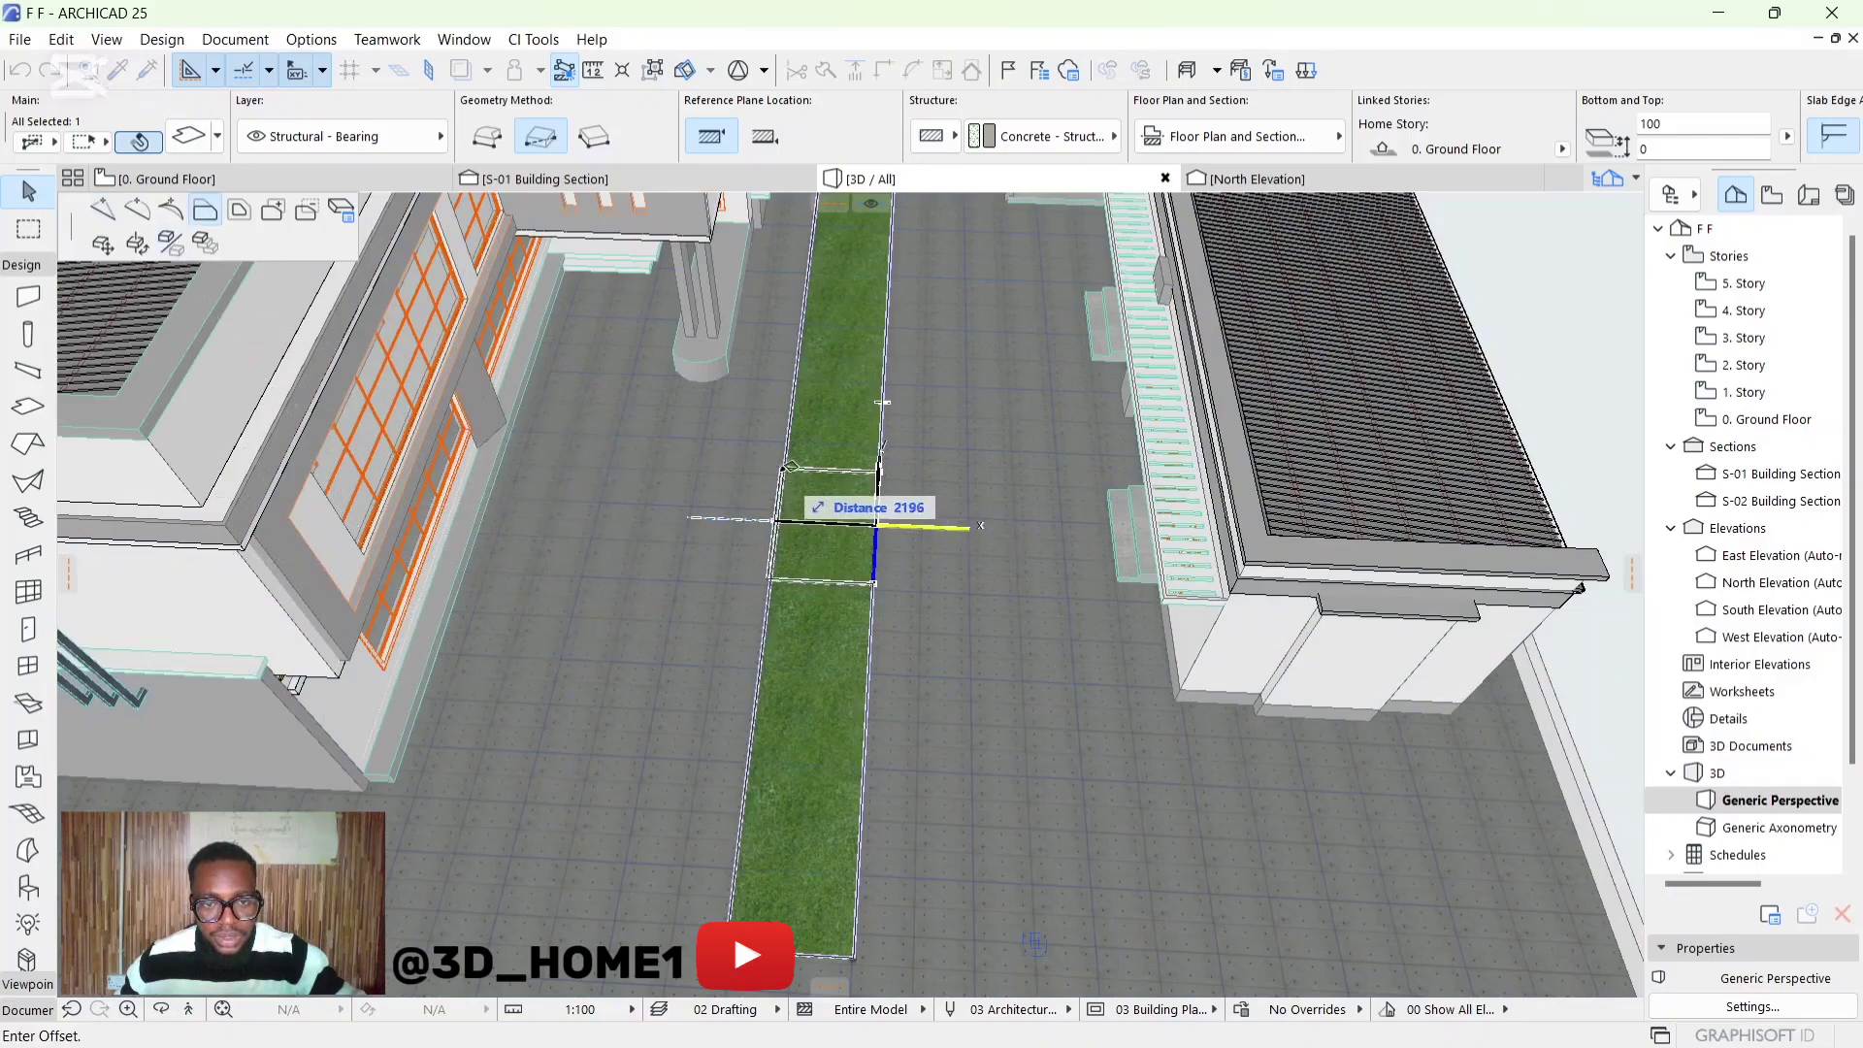
scroll(790, 466, up, 2)
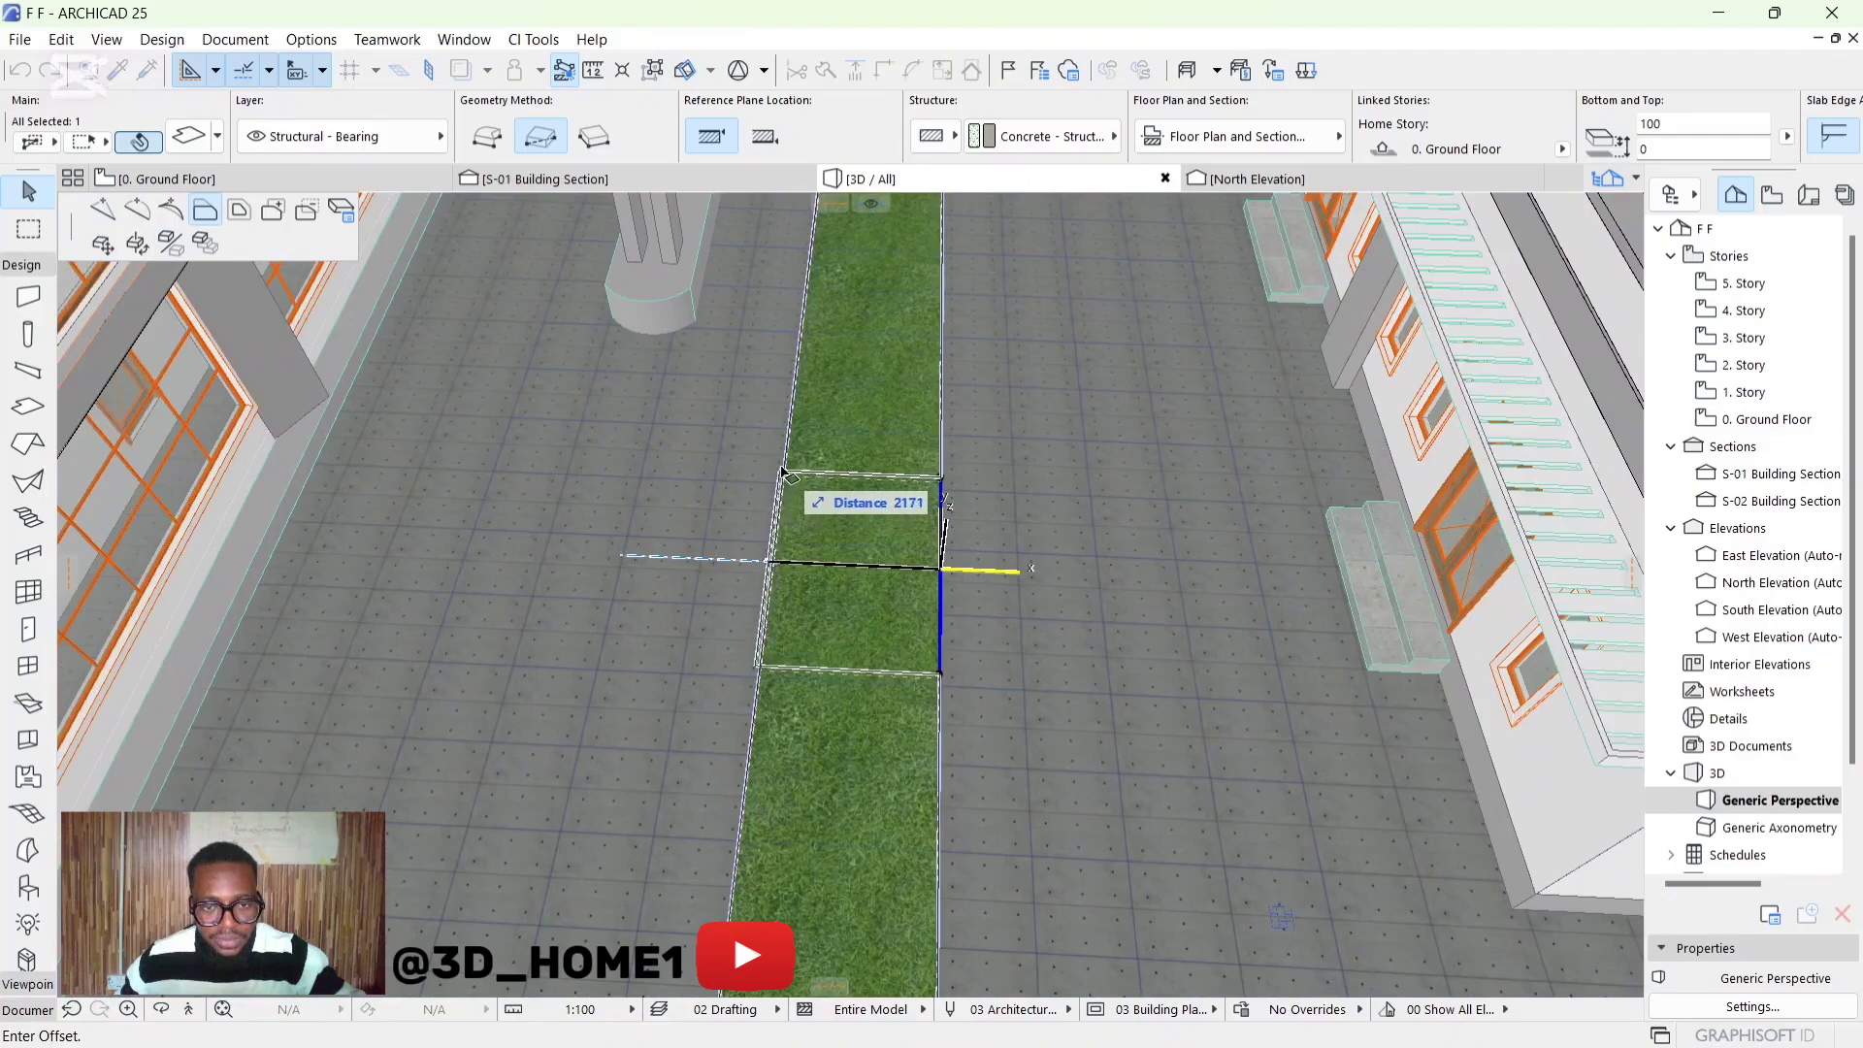
scroll(783, 473, up, 2)
click(1028, 485)
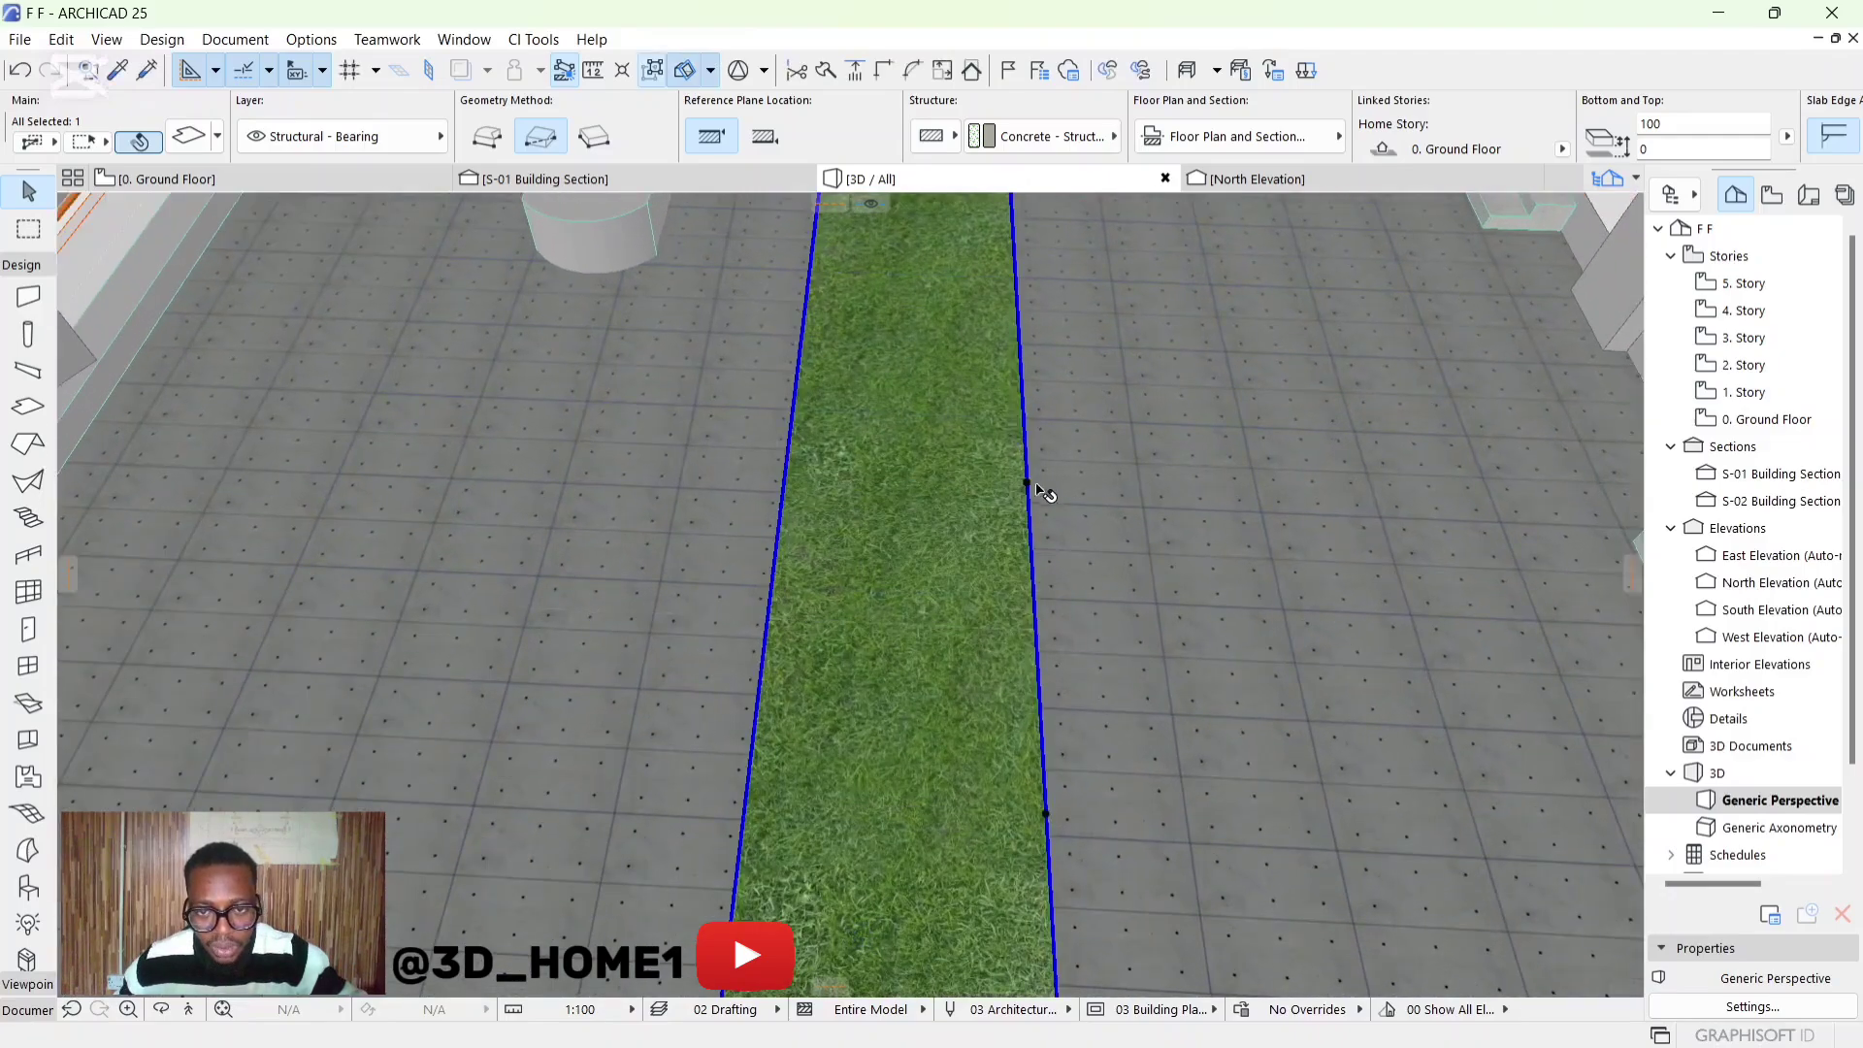
Insert a node in the edge segment between the two nodes and place it about 2115 across on the opposite edge, splitting the grass slab
click(1031, 514)
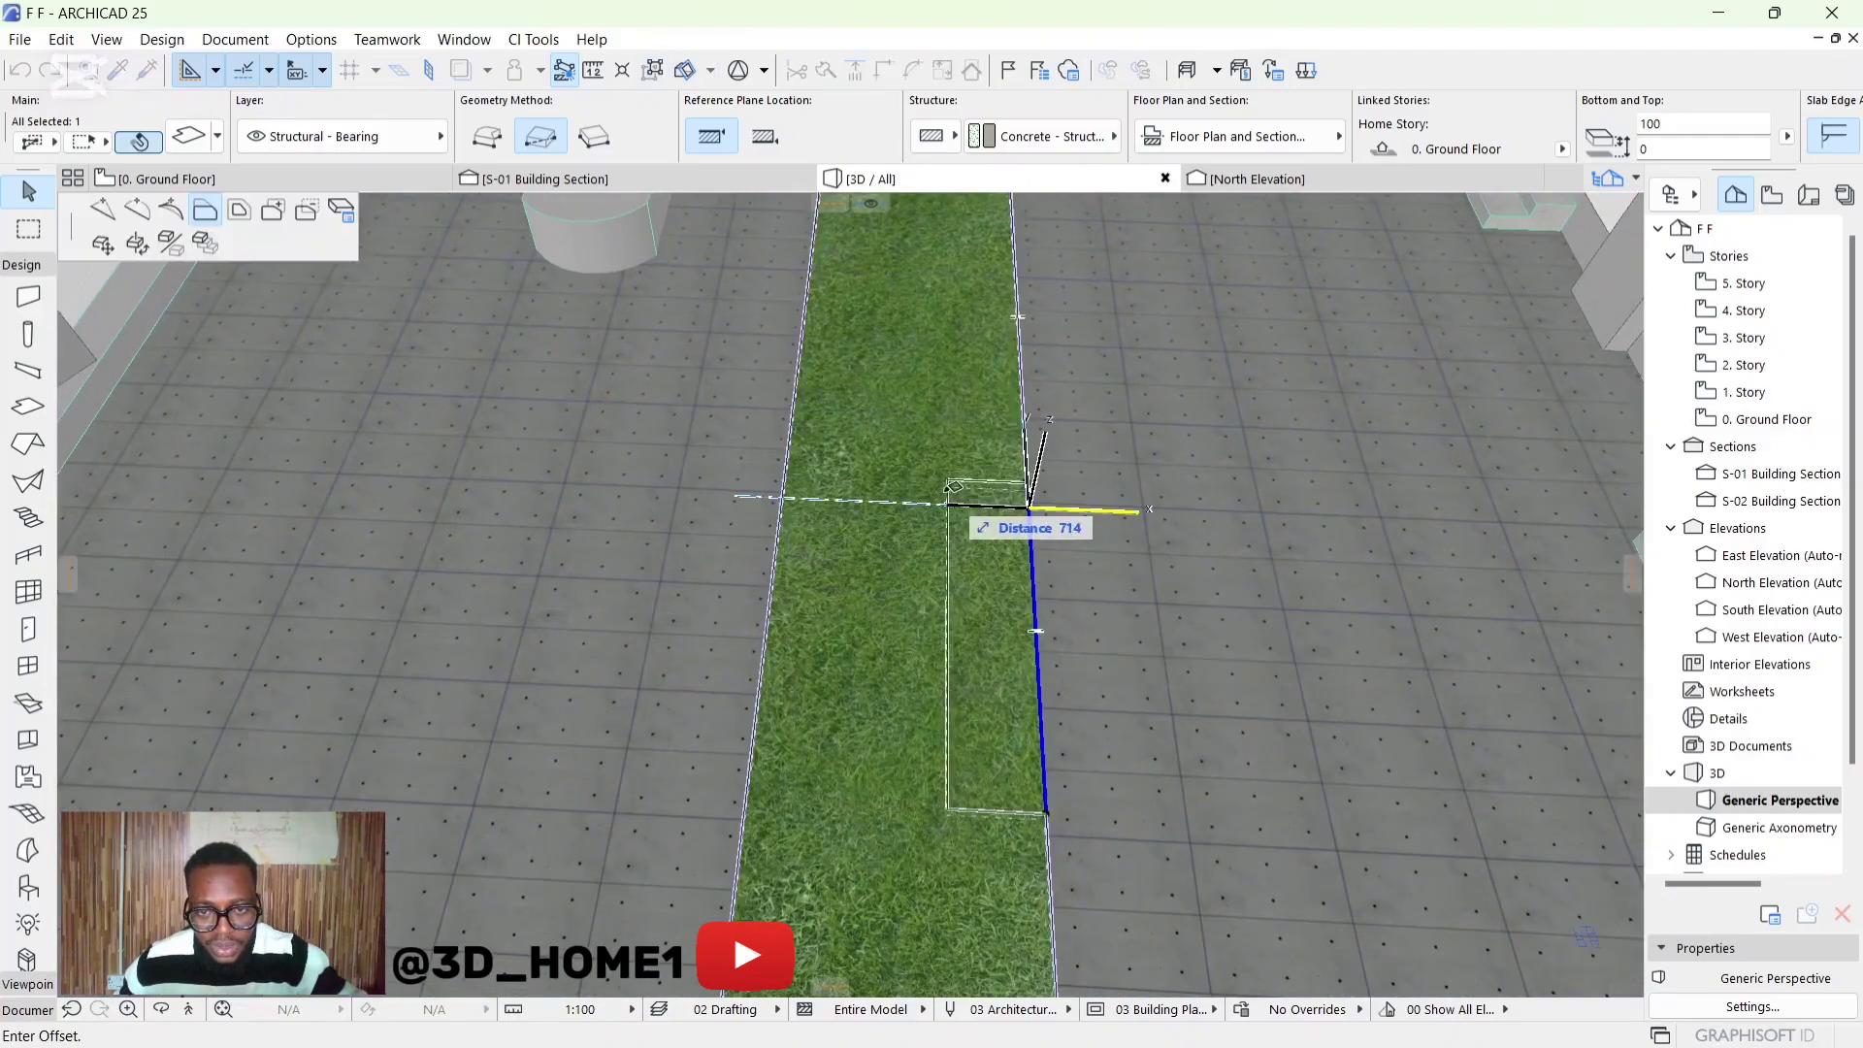
click(109, 215)
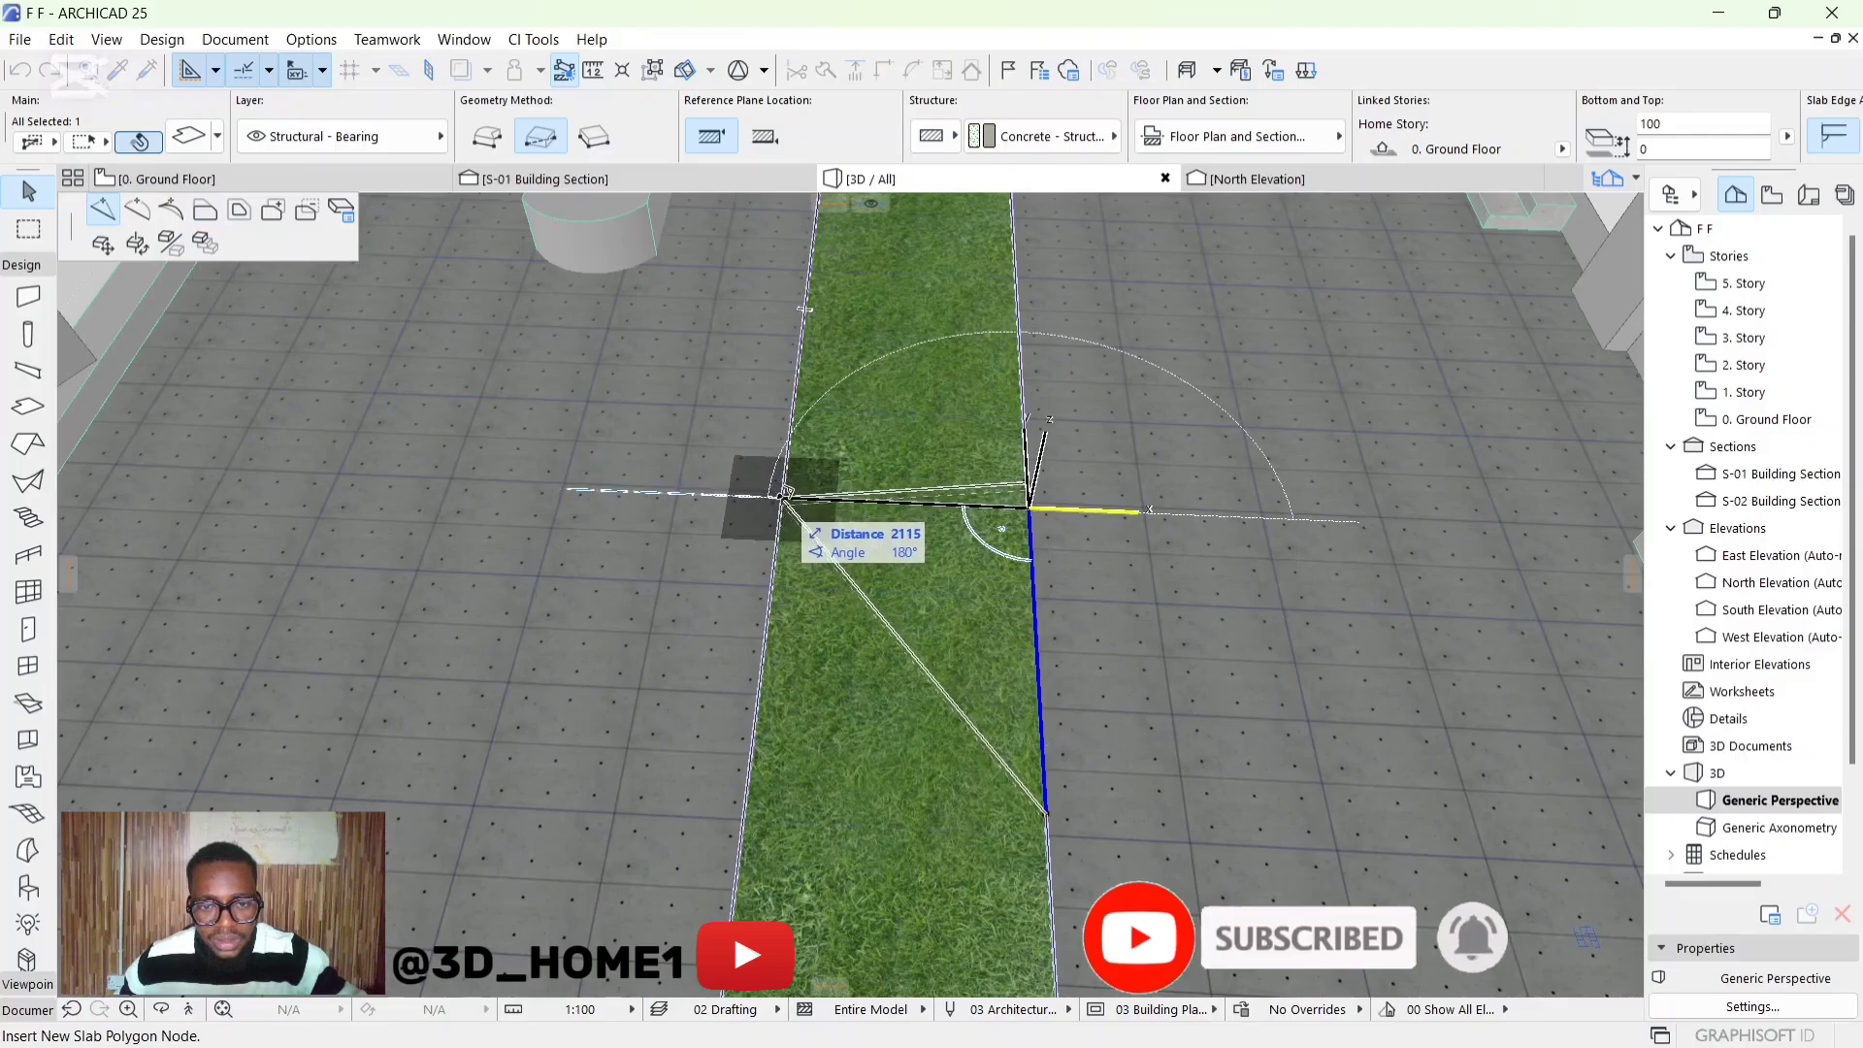
click(783, 498)
scroll(1015, 501, down, 2)
scroll(931, 489, up, 4)
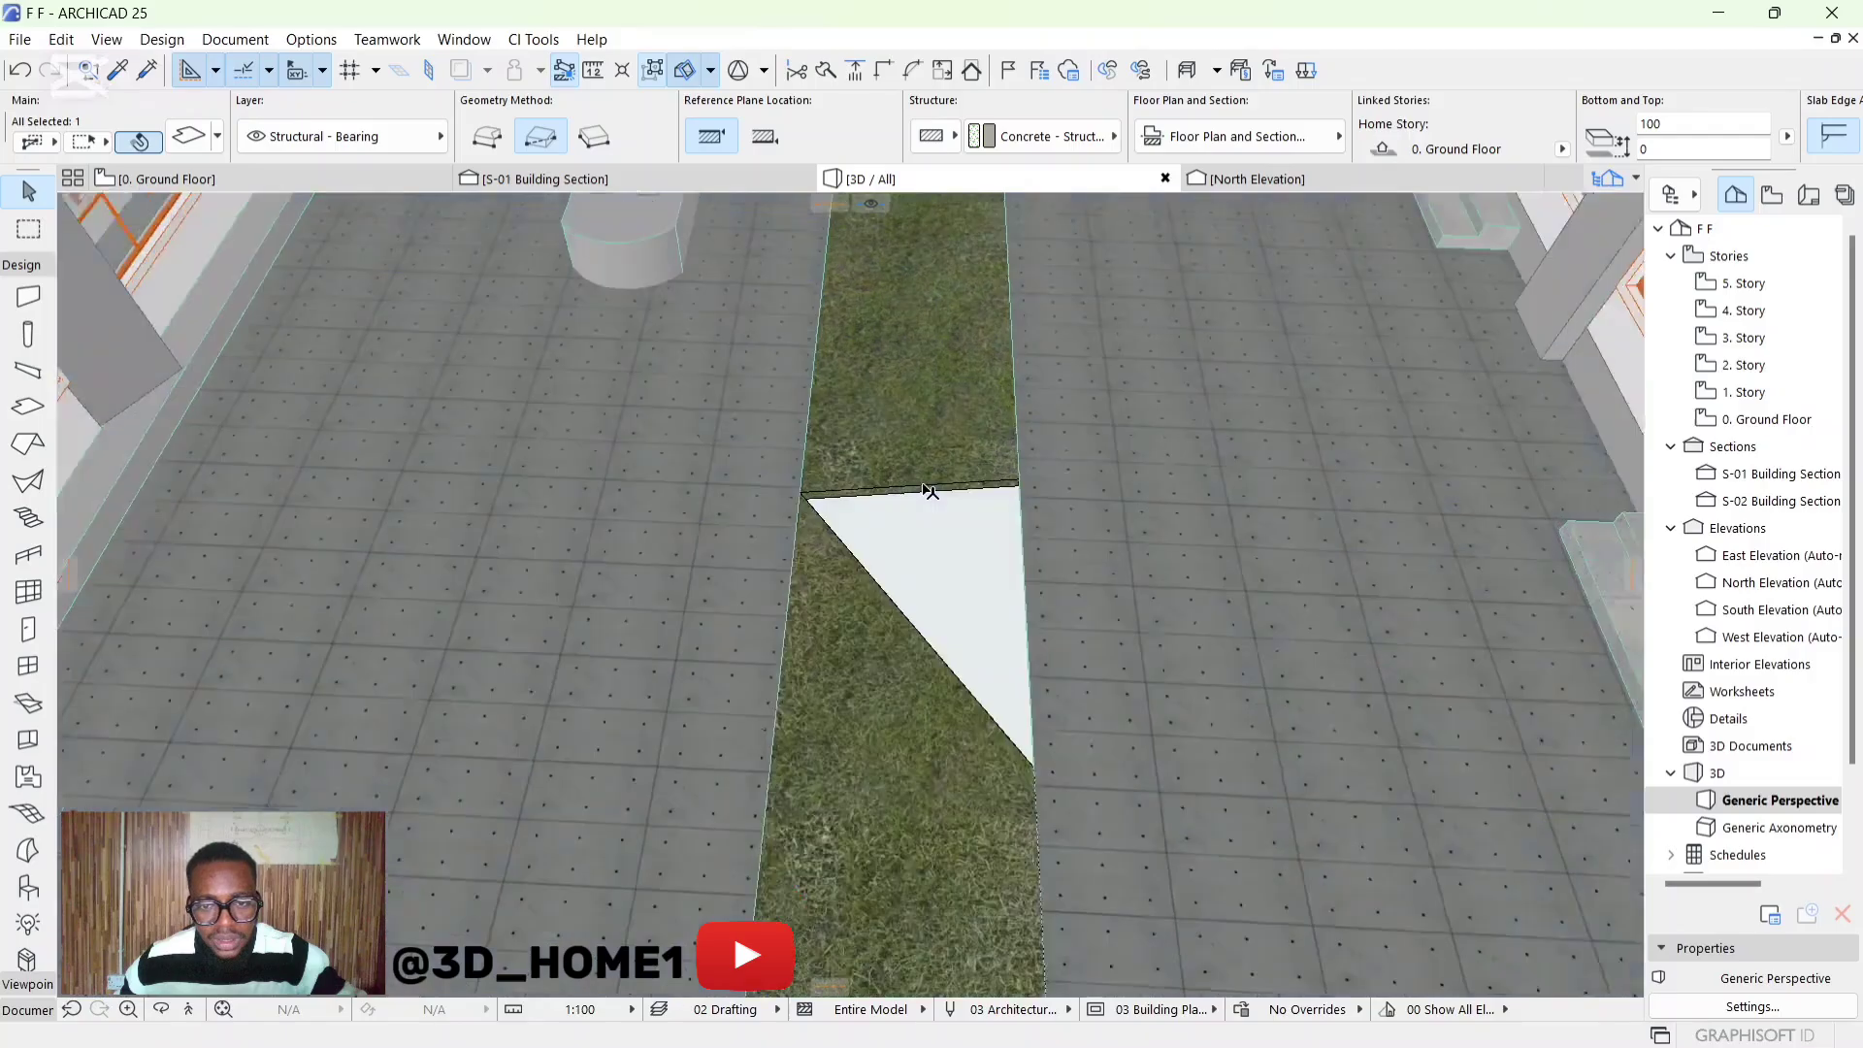
Move the far grass slab's corner at the tip of the triangular gap back about 196 along its long edge
shift+middle_drag(900, 505, 537, 595)
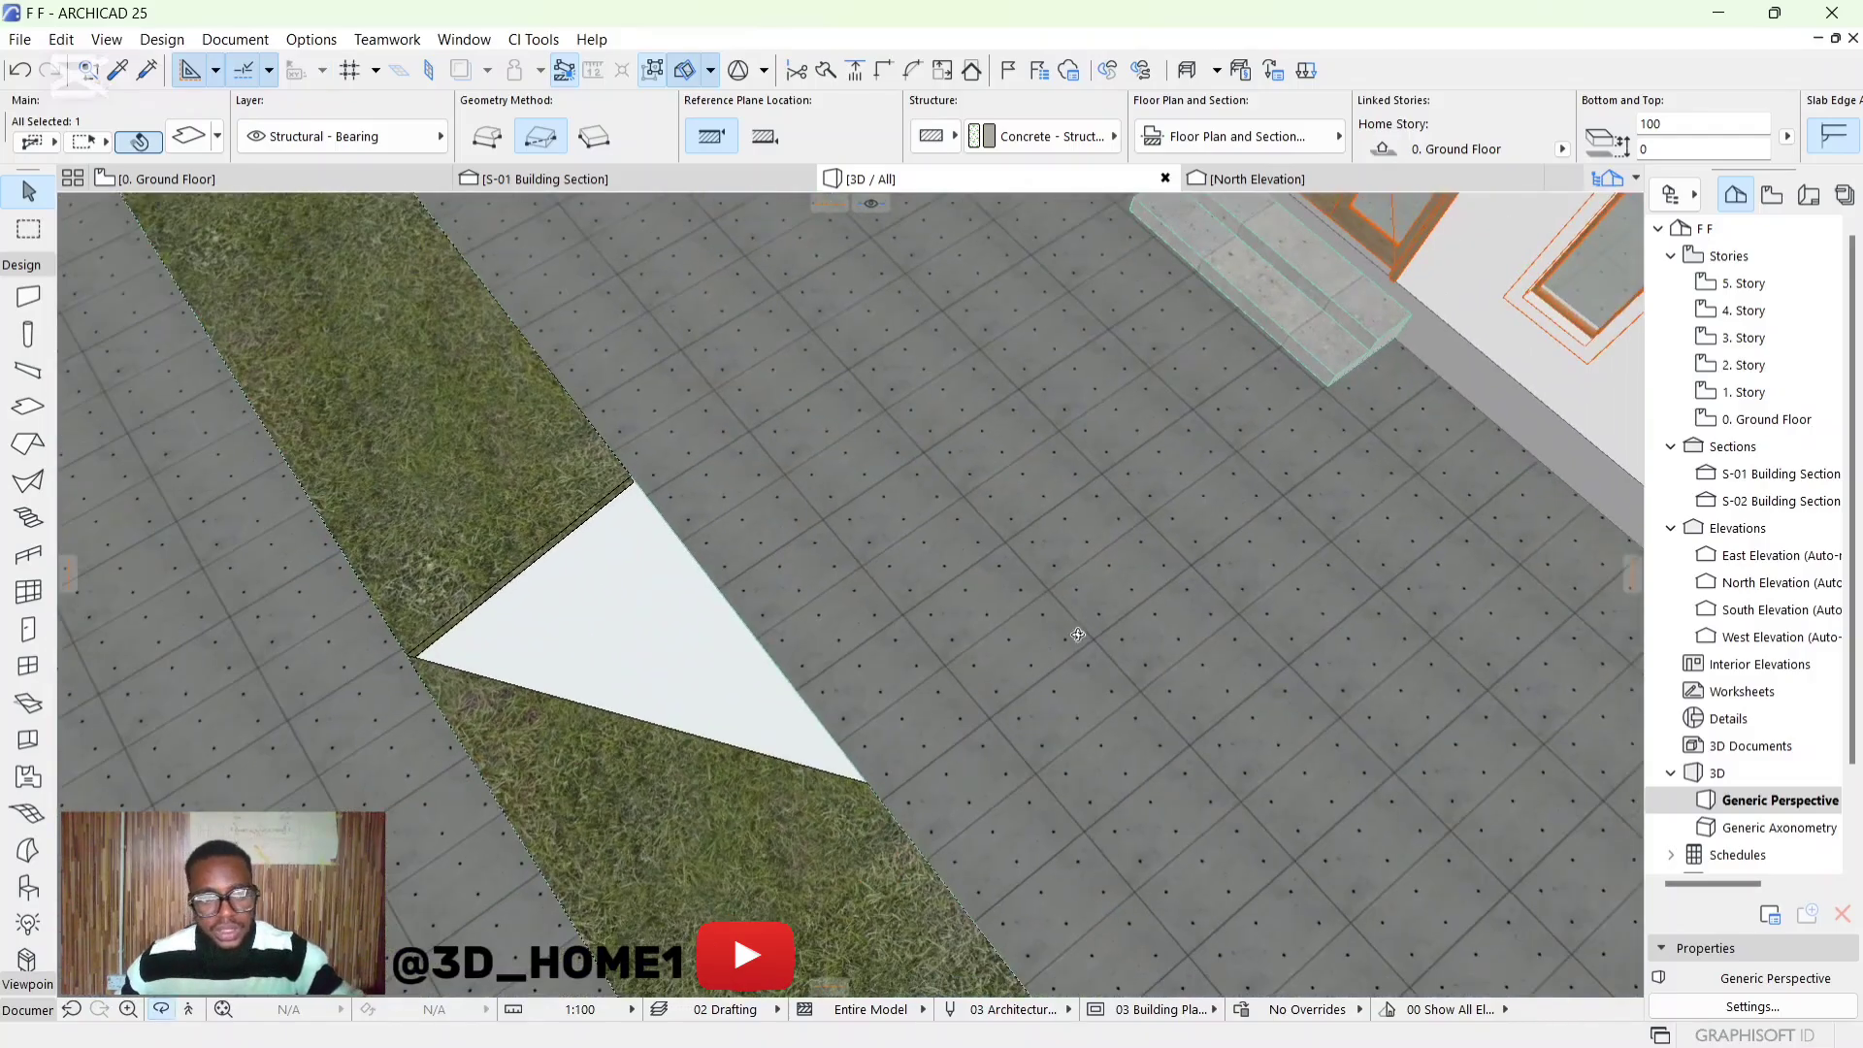
click(515, 568)
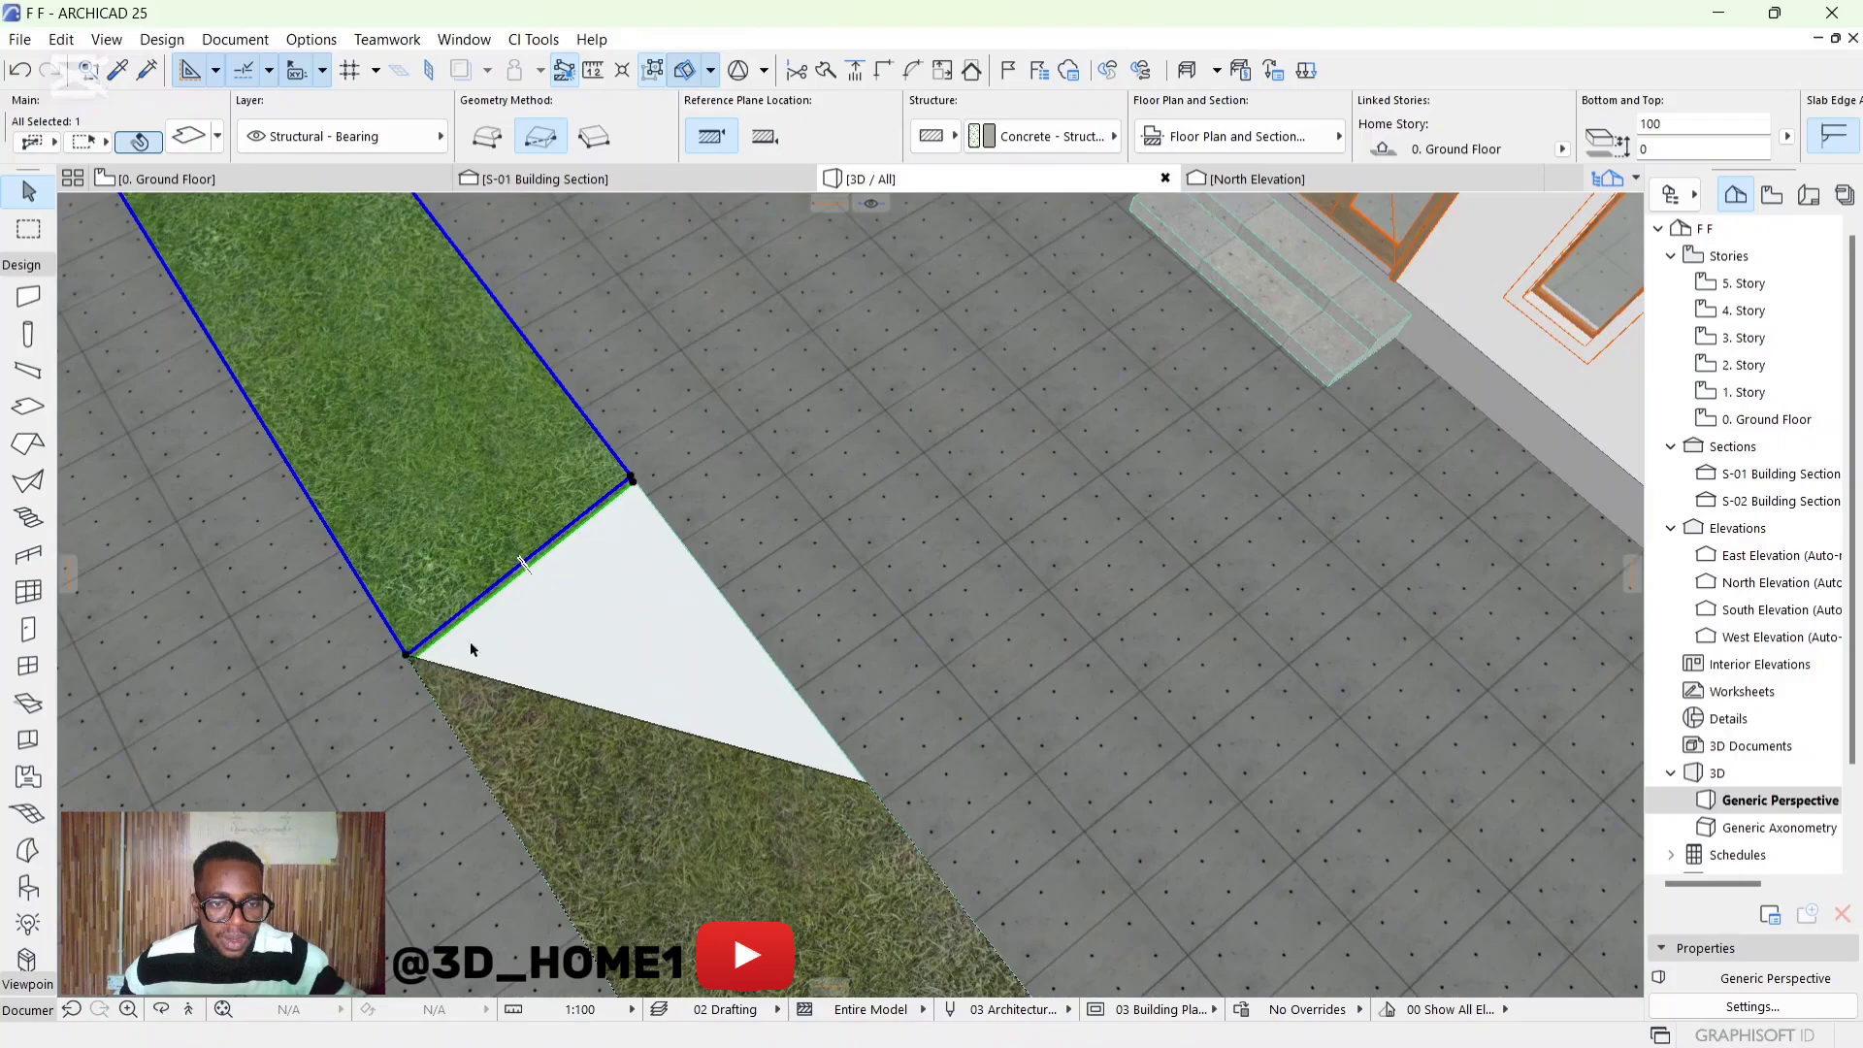
click(405, 660)
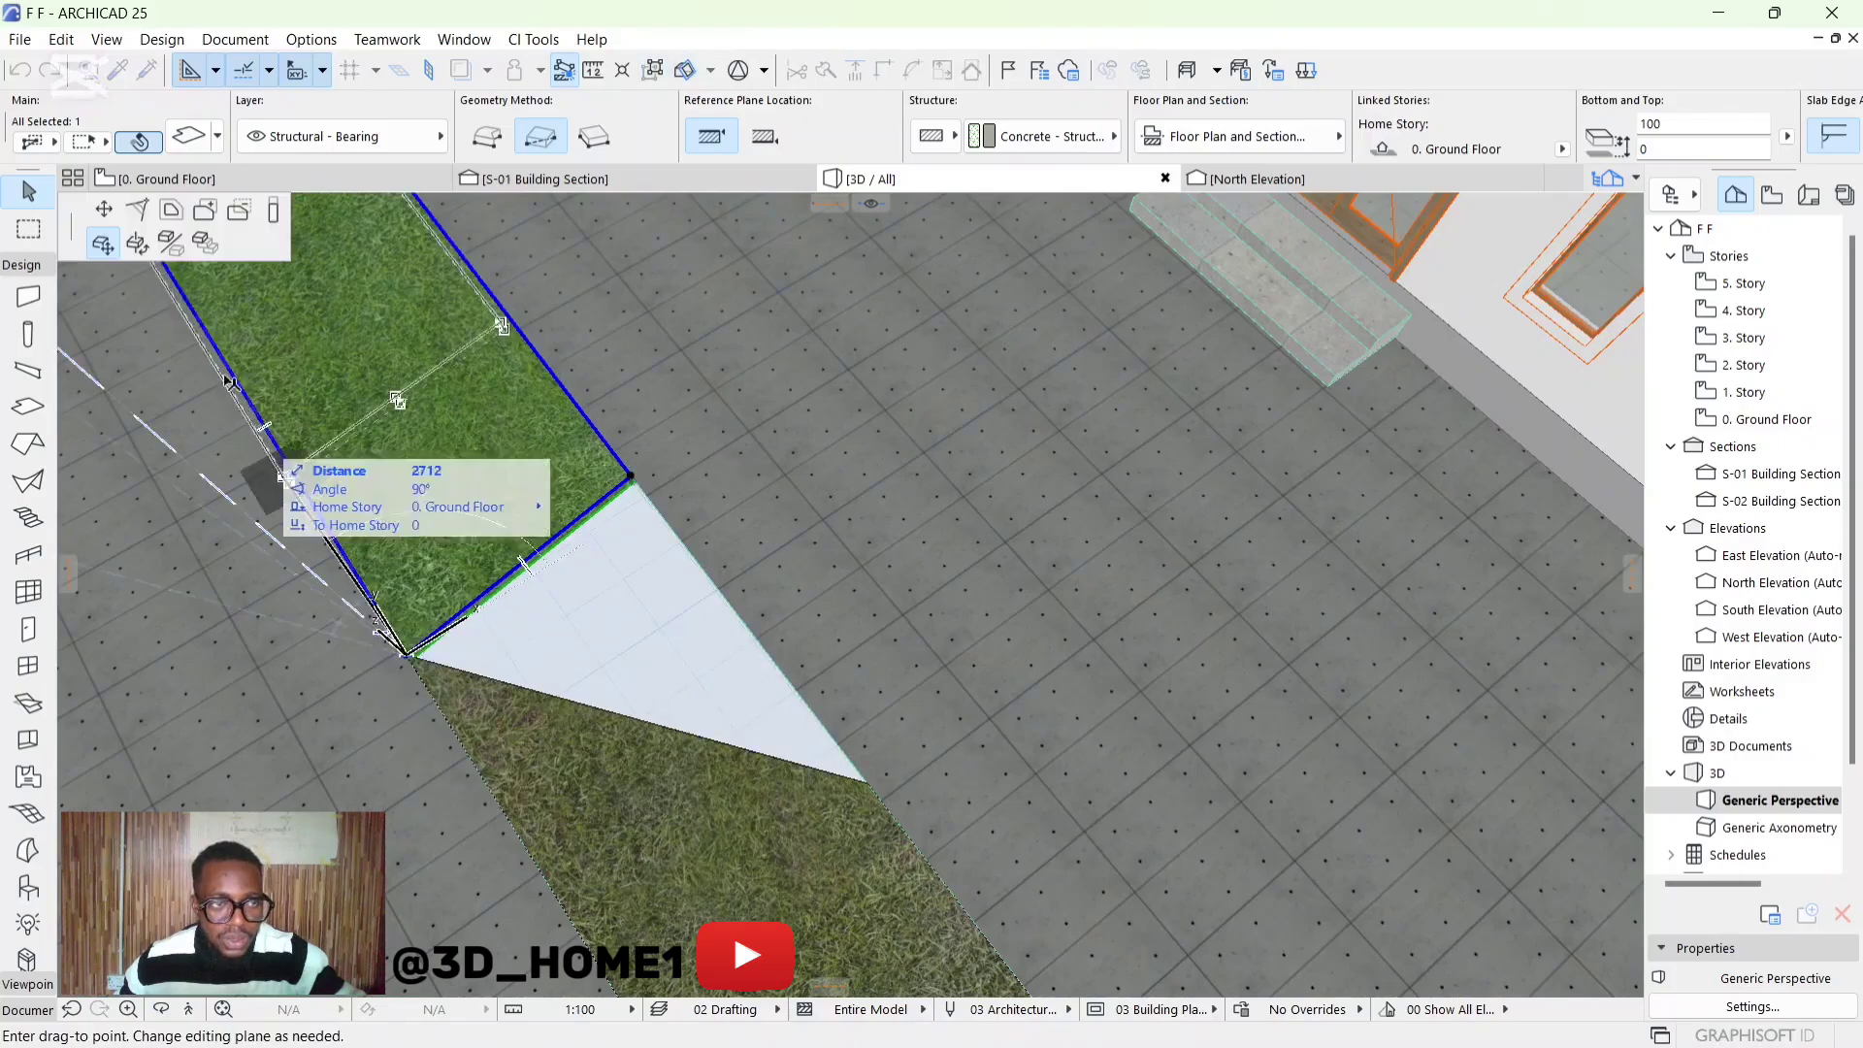
click(103, 209)
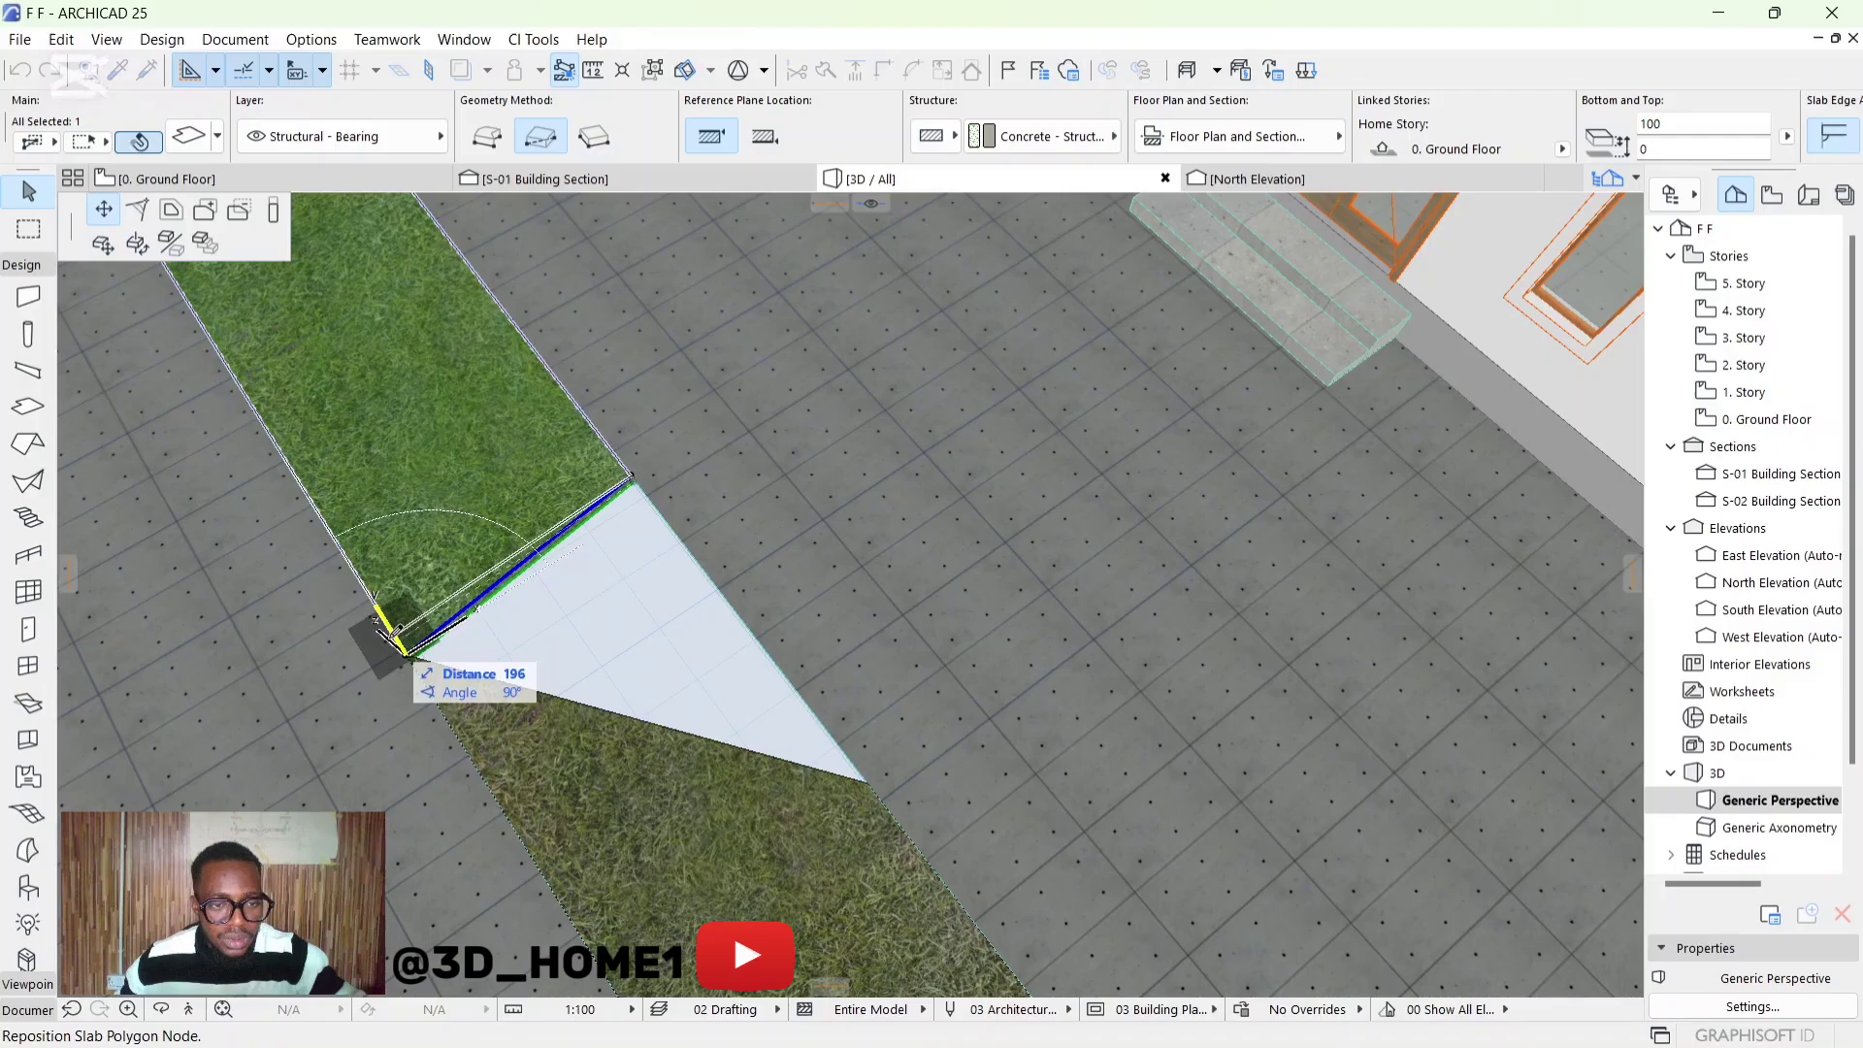
click(408, 635)
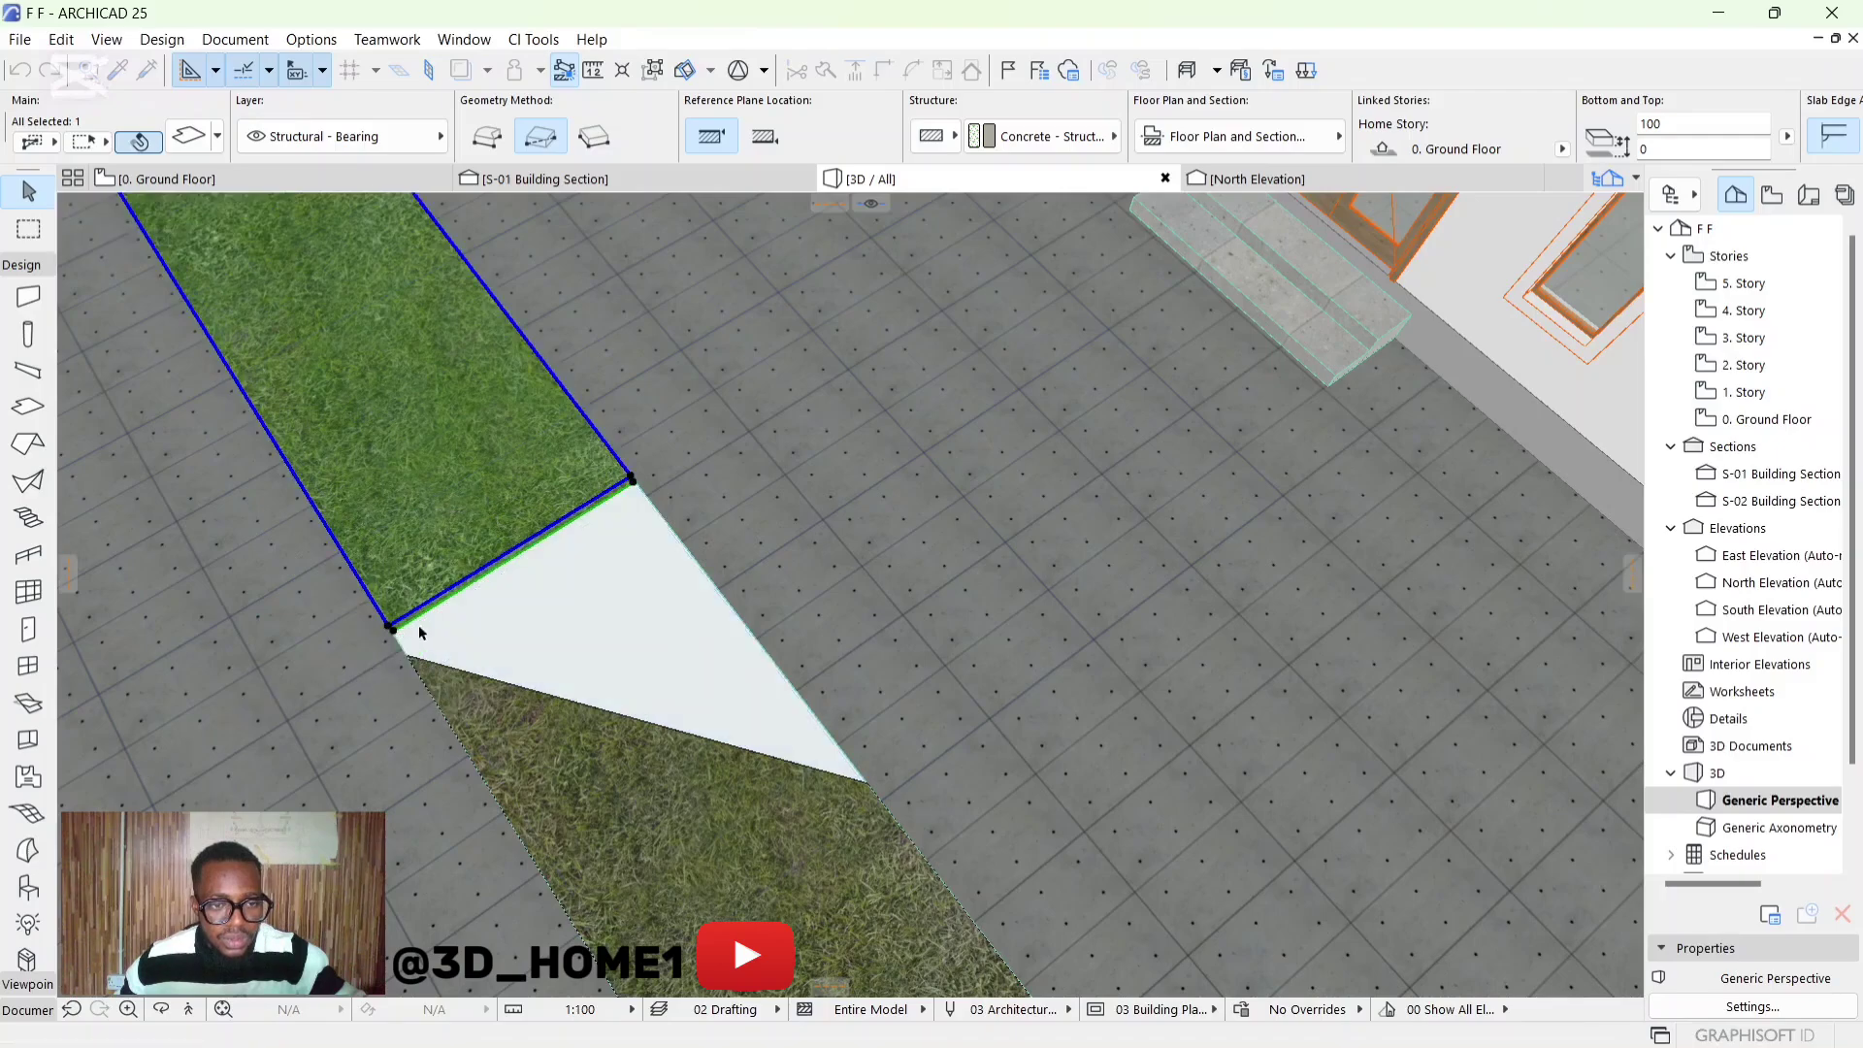
Insert a node in the near grass slab's diagonal edge and place it on the opposite long edge to make the gap four-sided
shift+middle_drag(407, 635, 670, 645)
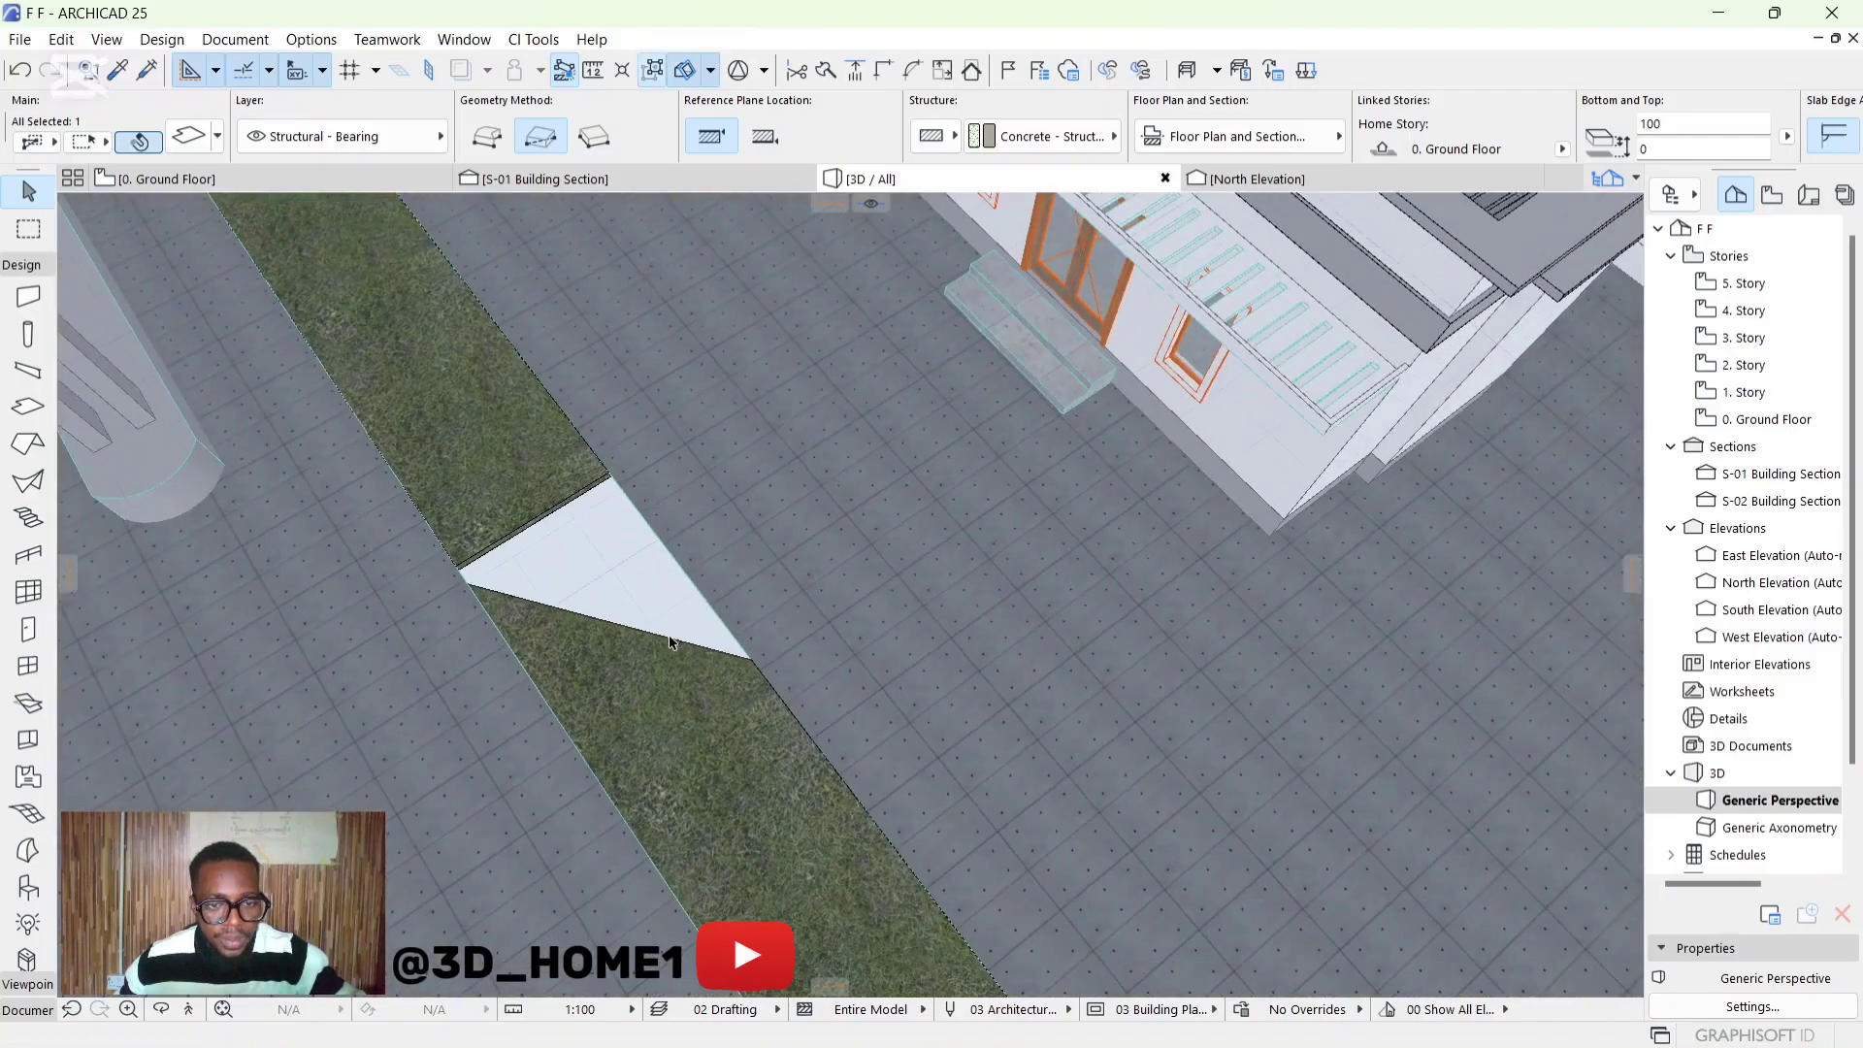
click(730, 663)
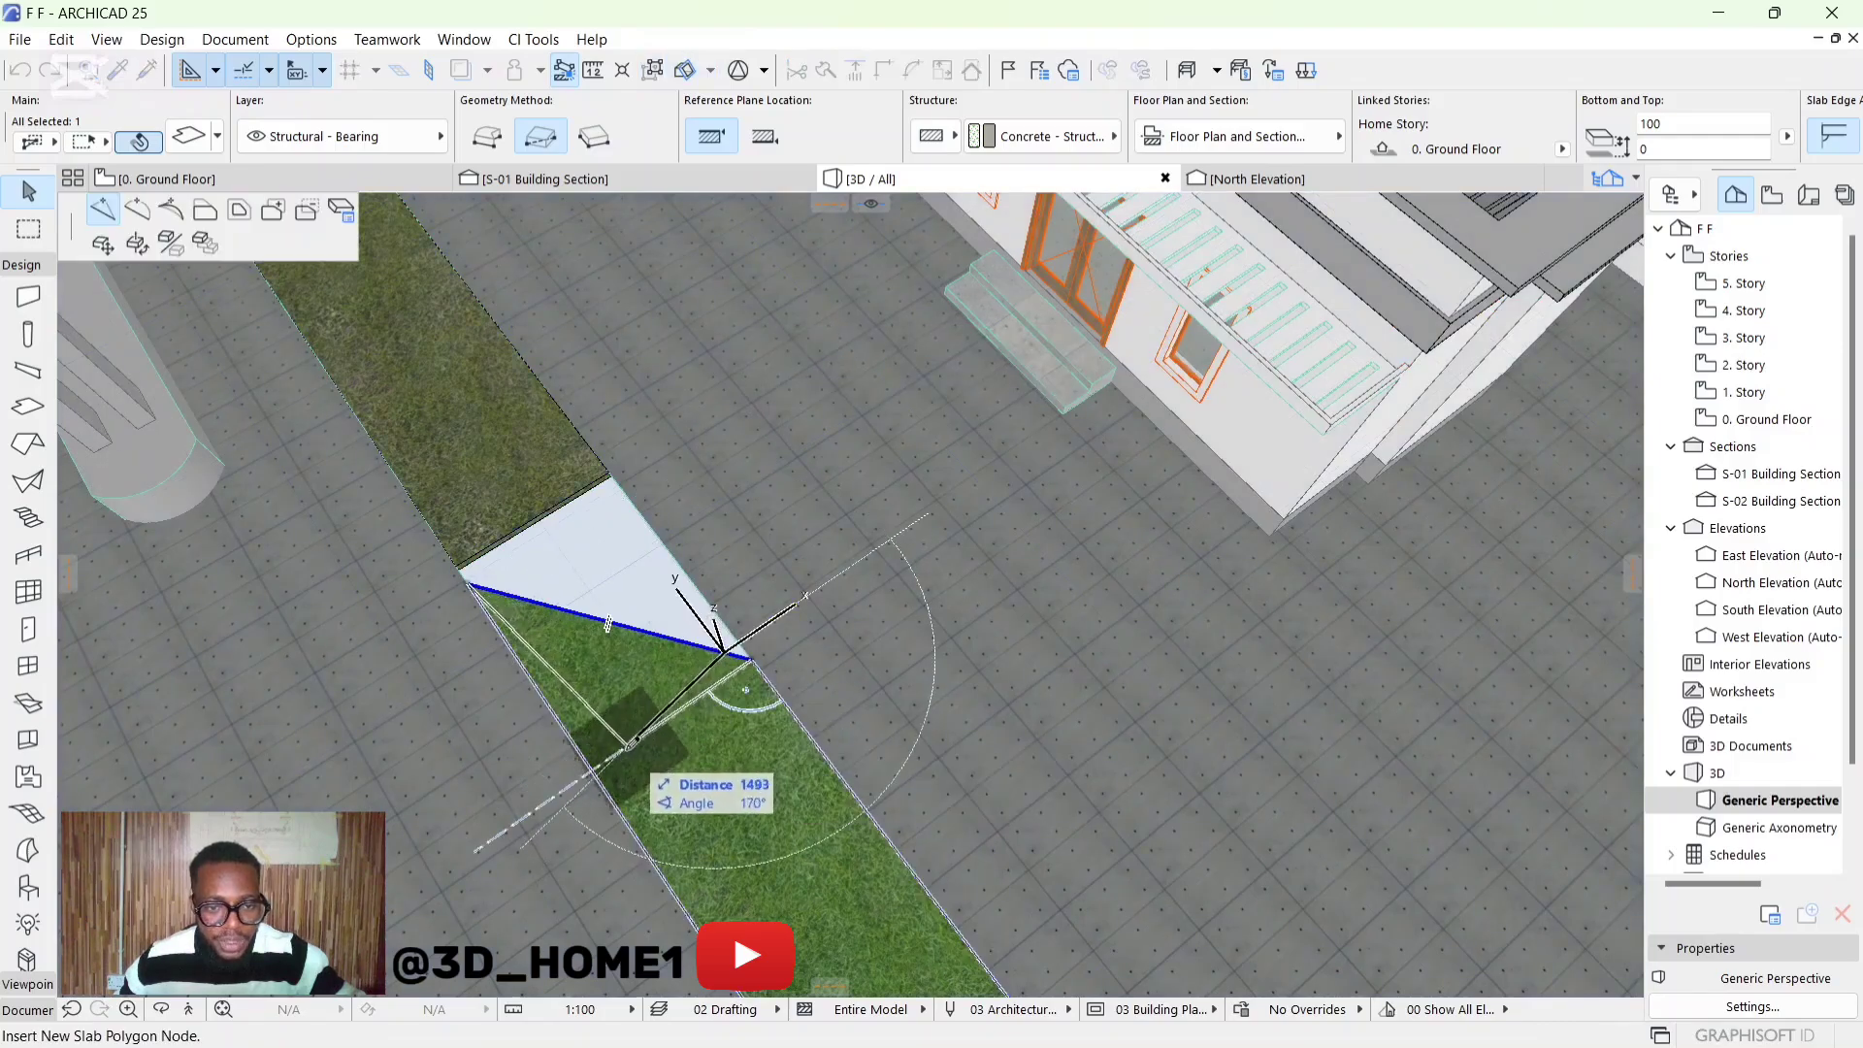
click(621, 763)
key(Escape)
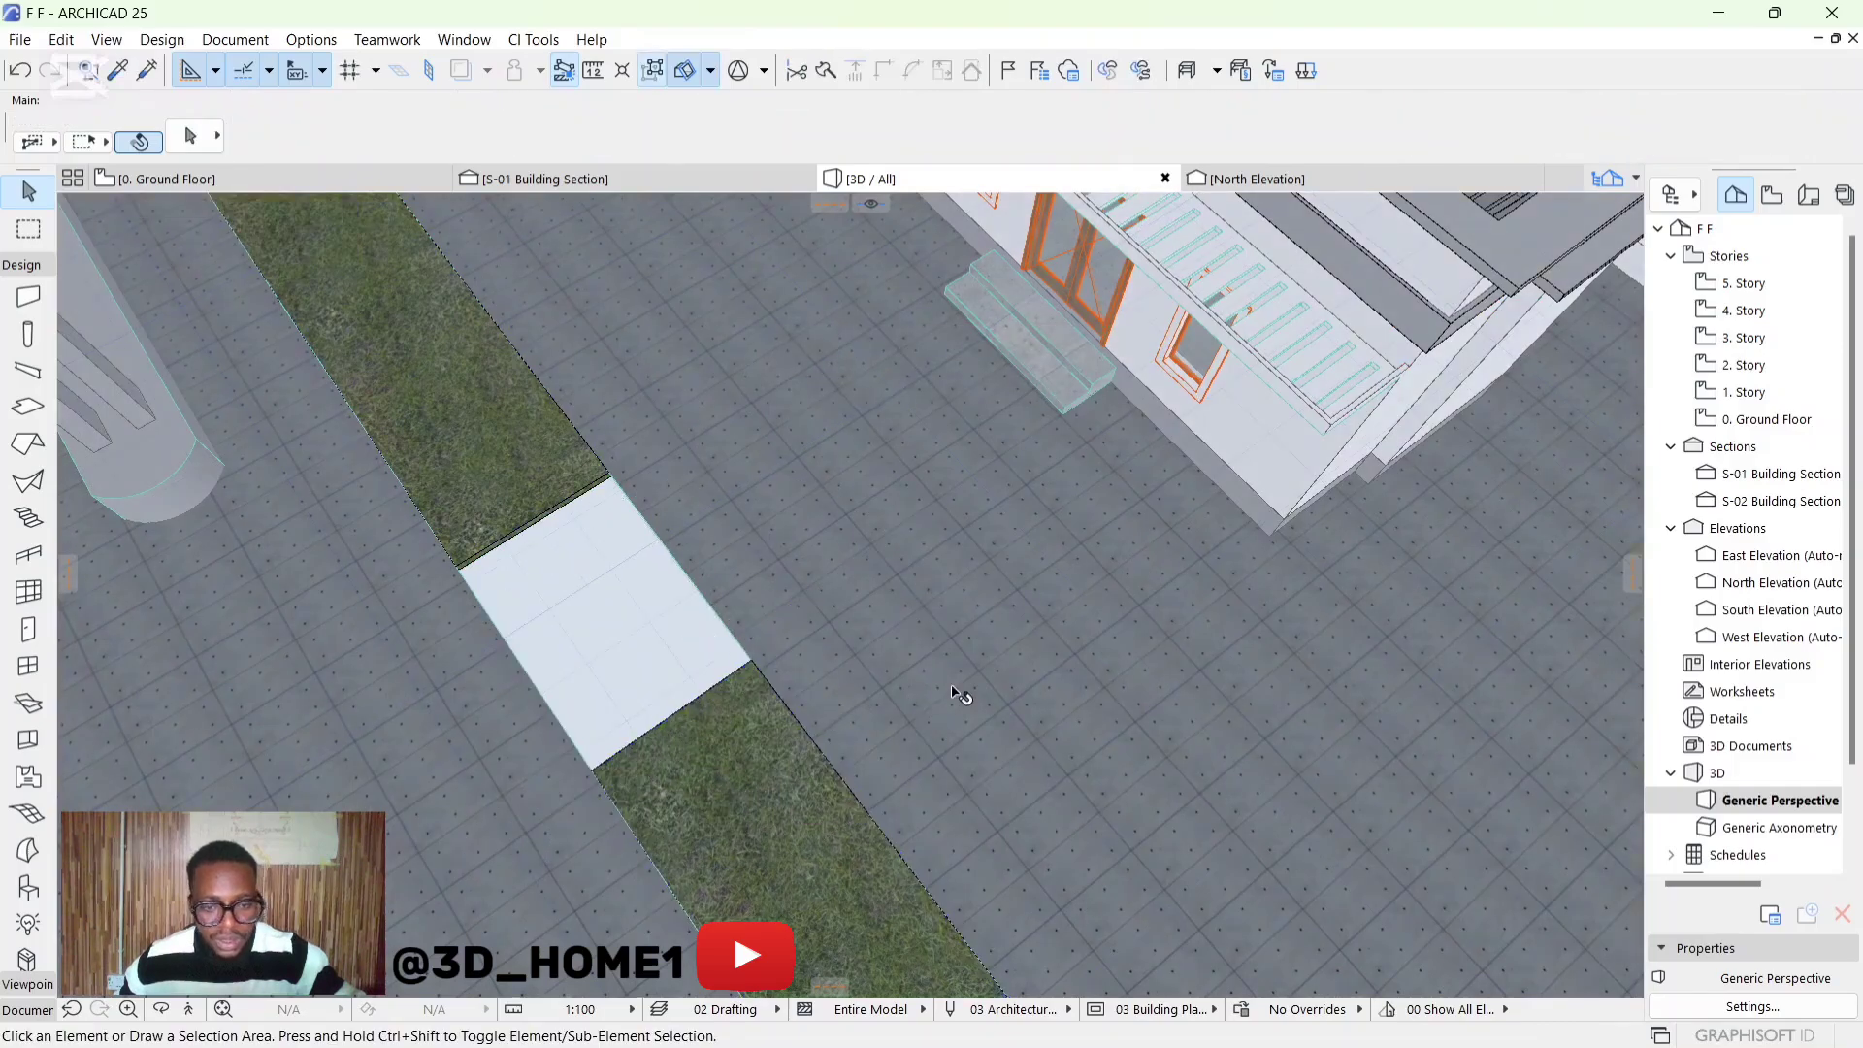
Select the ground slab and insert nodes on its opening's long edge at the near and far corners of the gap between the grass slabs
shift+middle_drag(1053, 734, 724, 499)
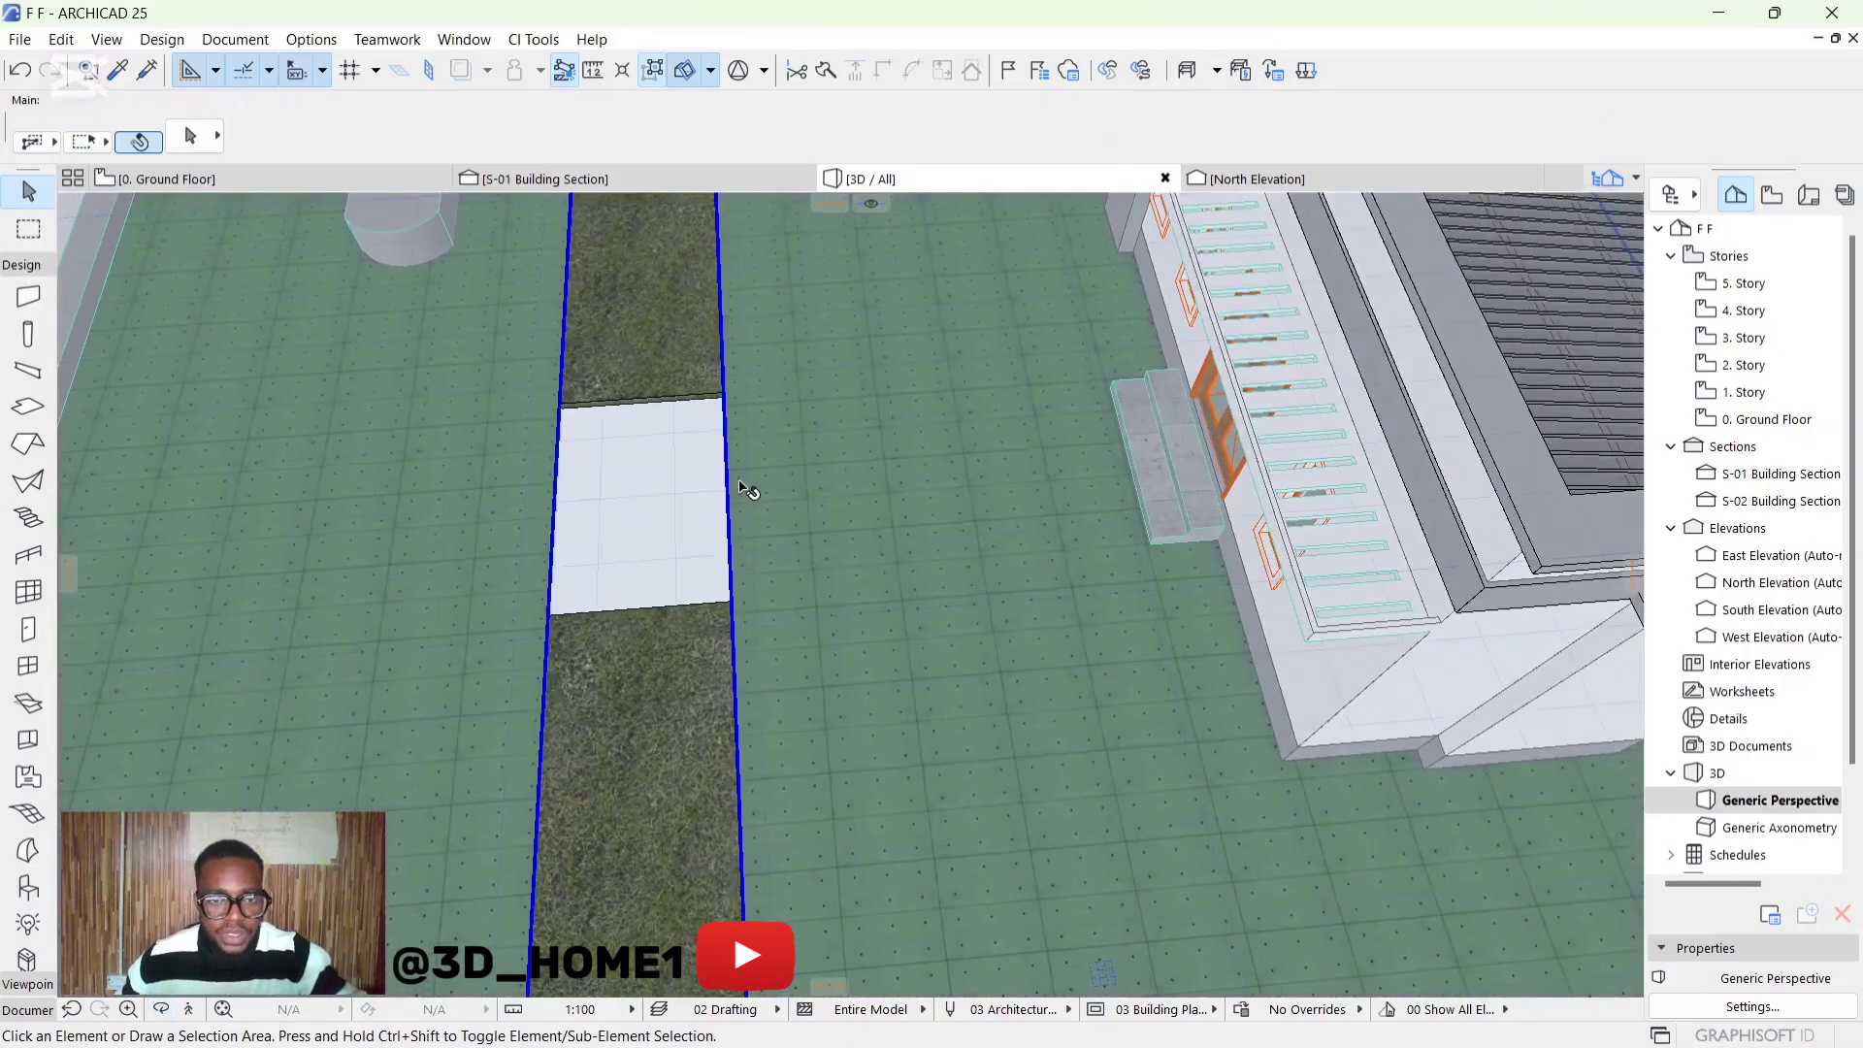
click(726, 433)
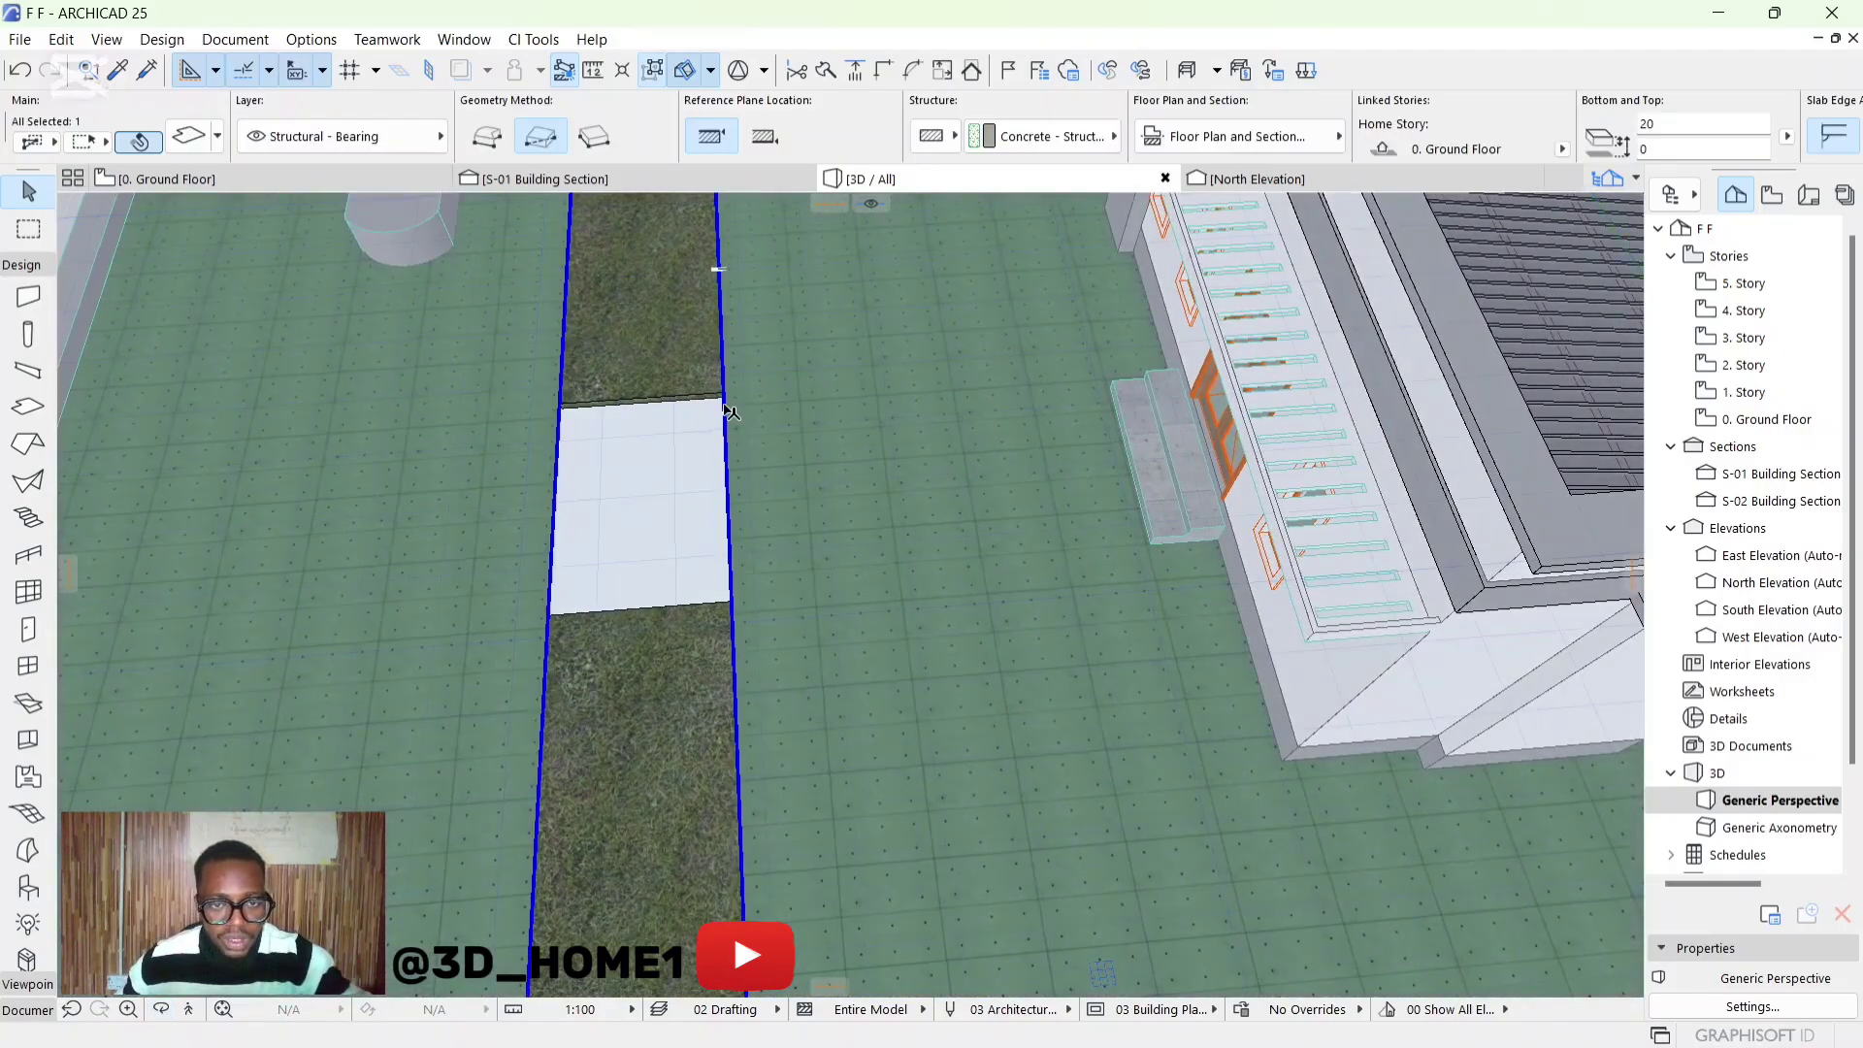
click(726, 403)
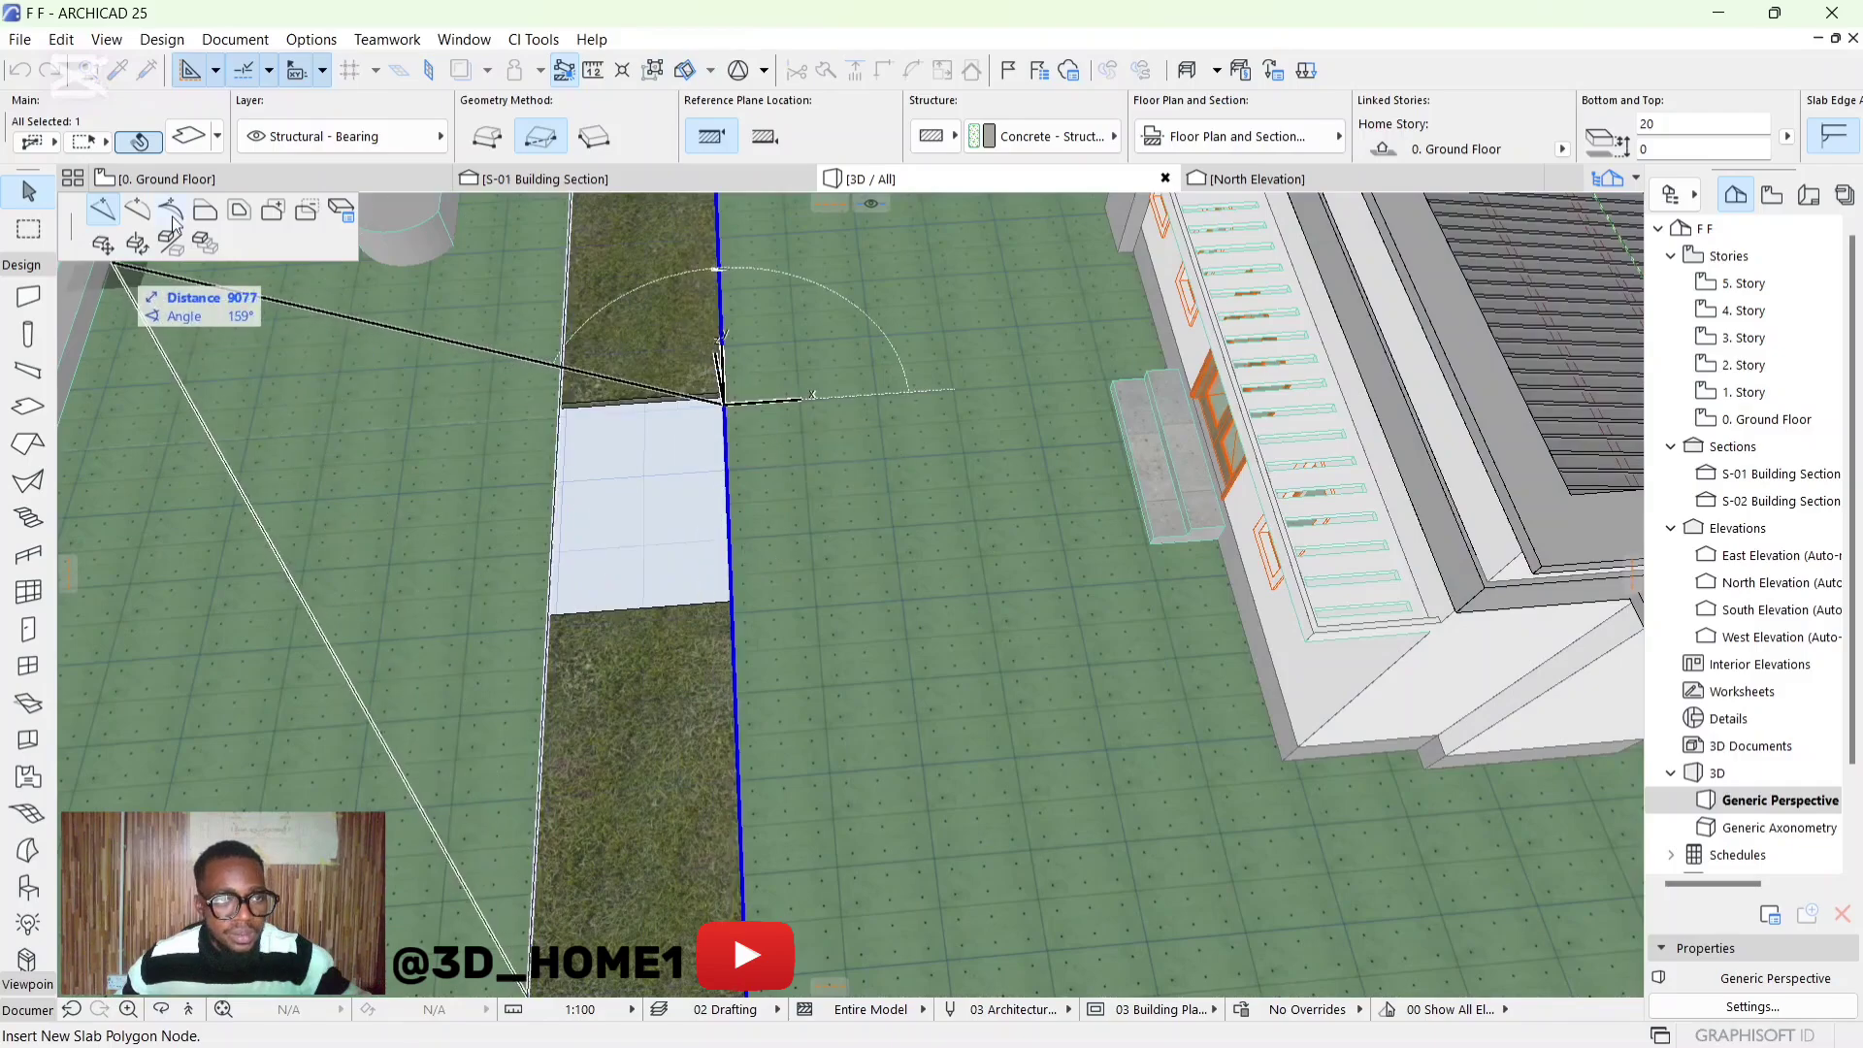
click(732, 412)
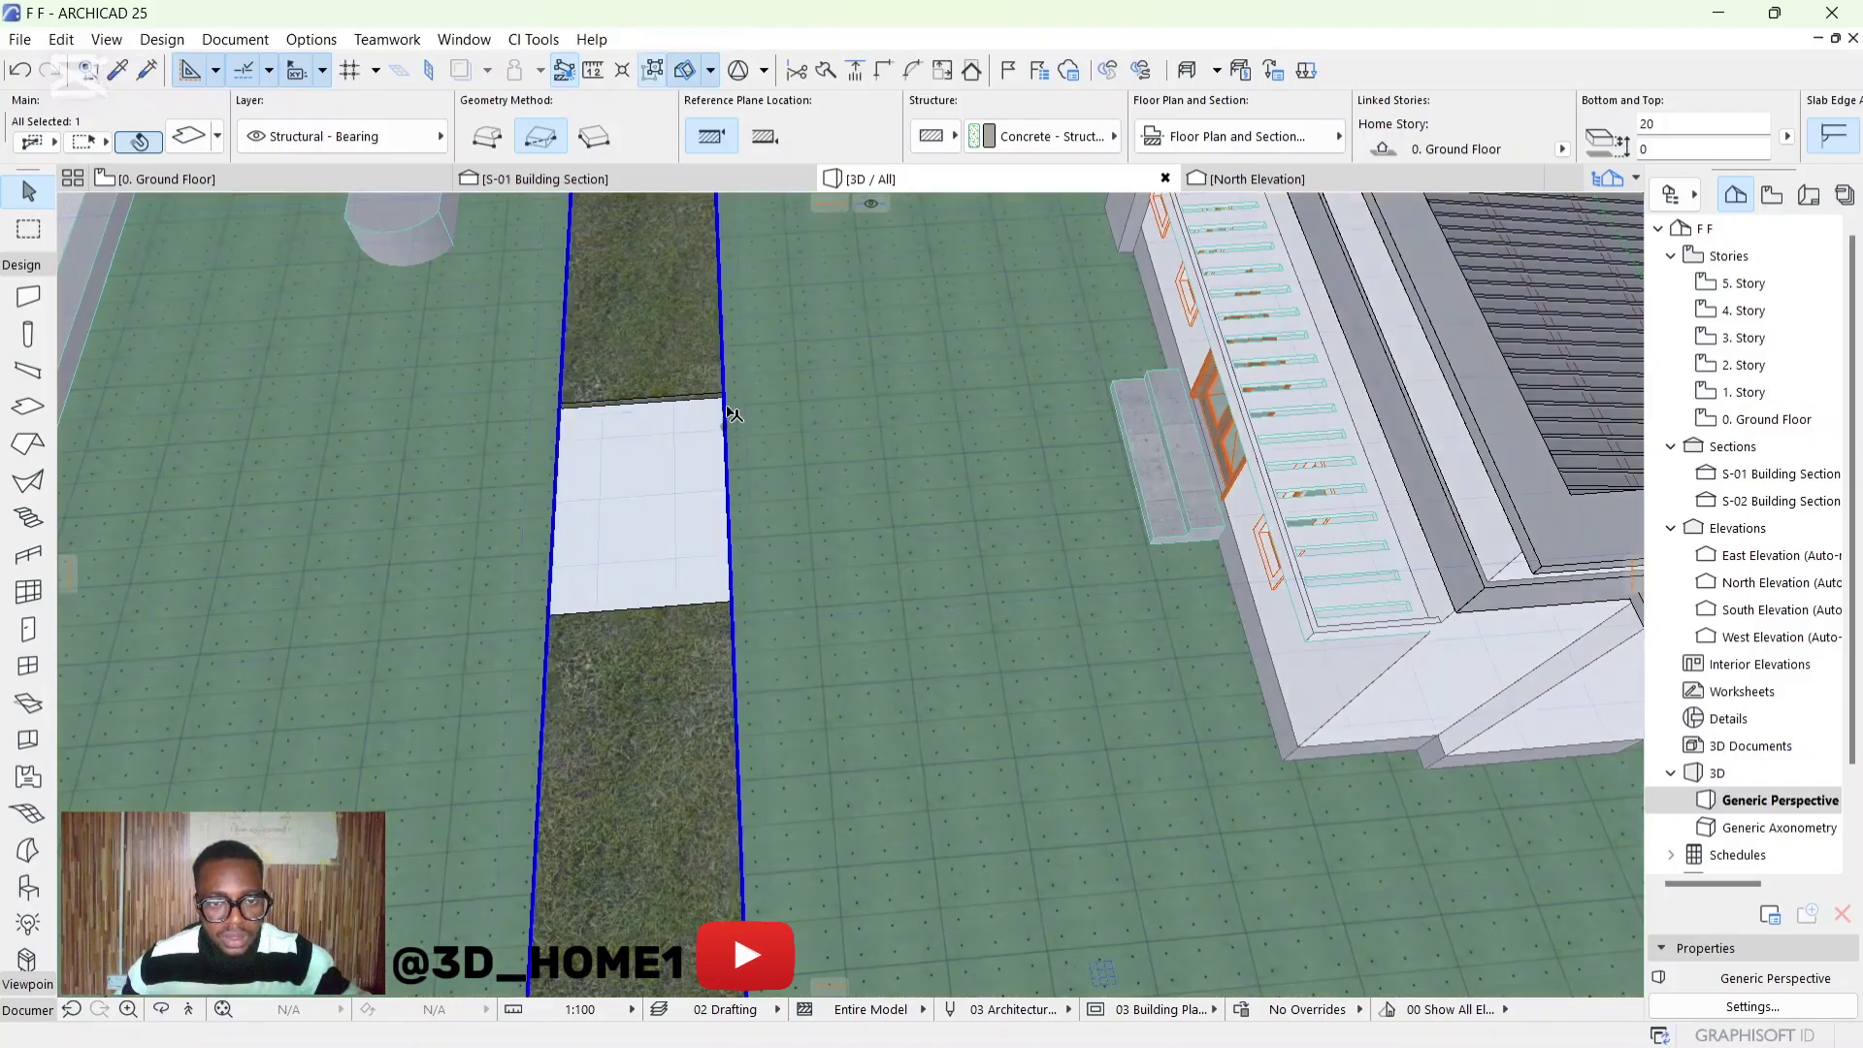
shift+middle_drag(733, 413, 738, 427)
click(723, 433)
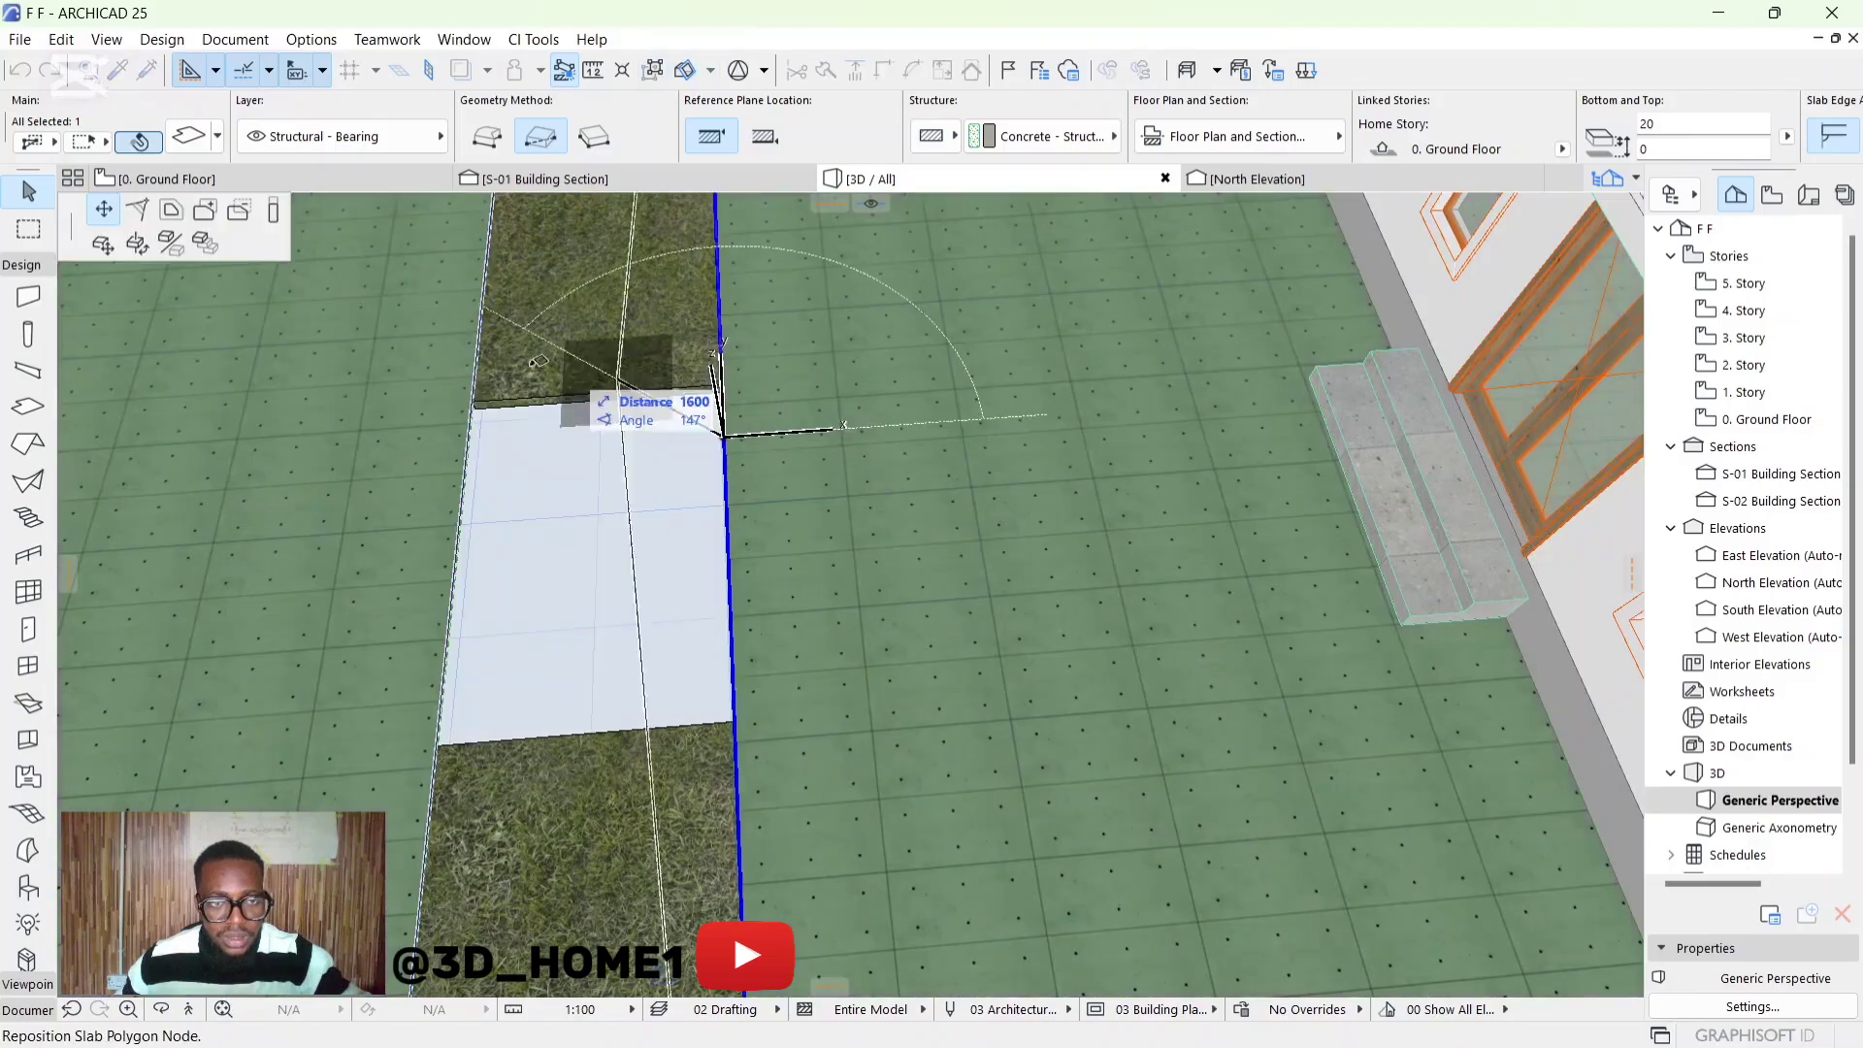
click(737, 412)
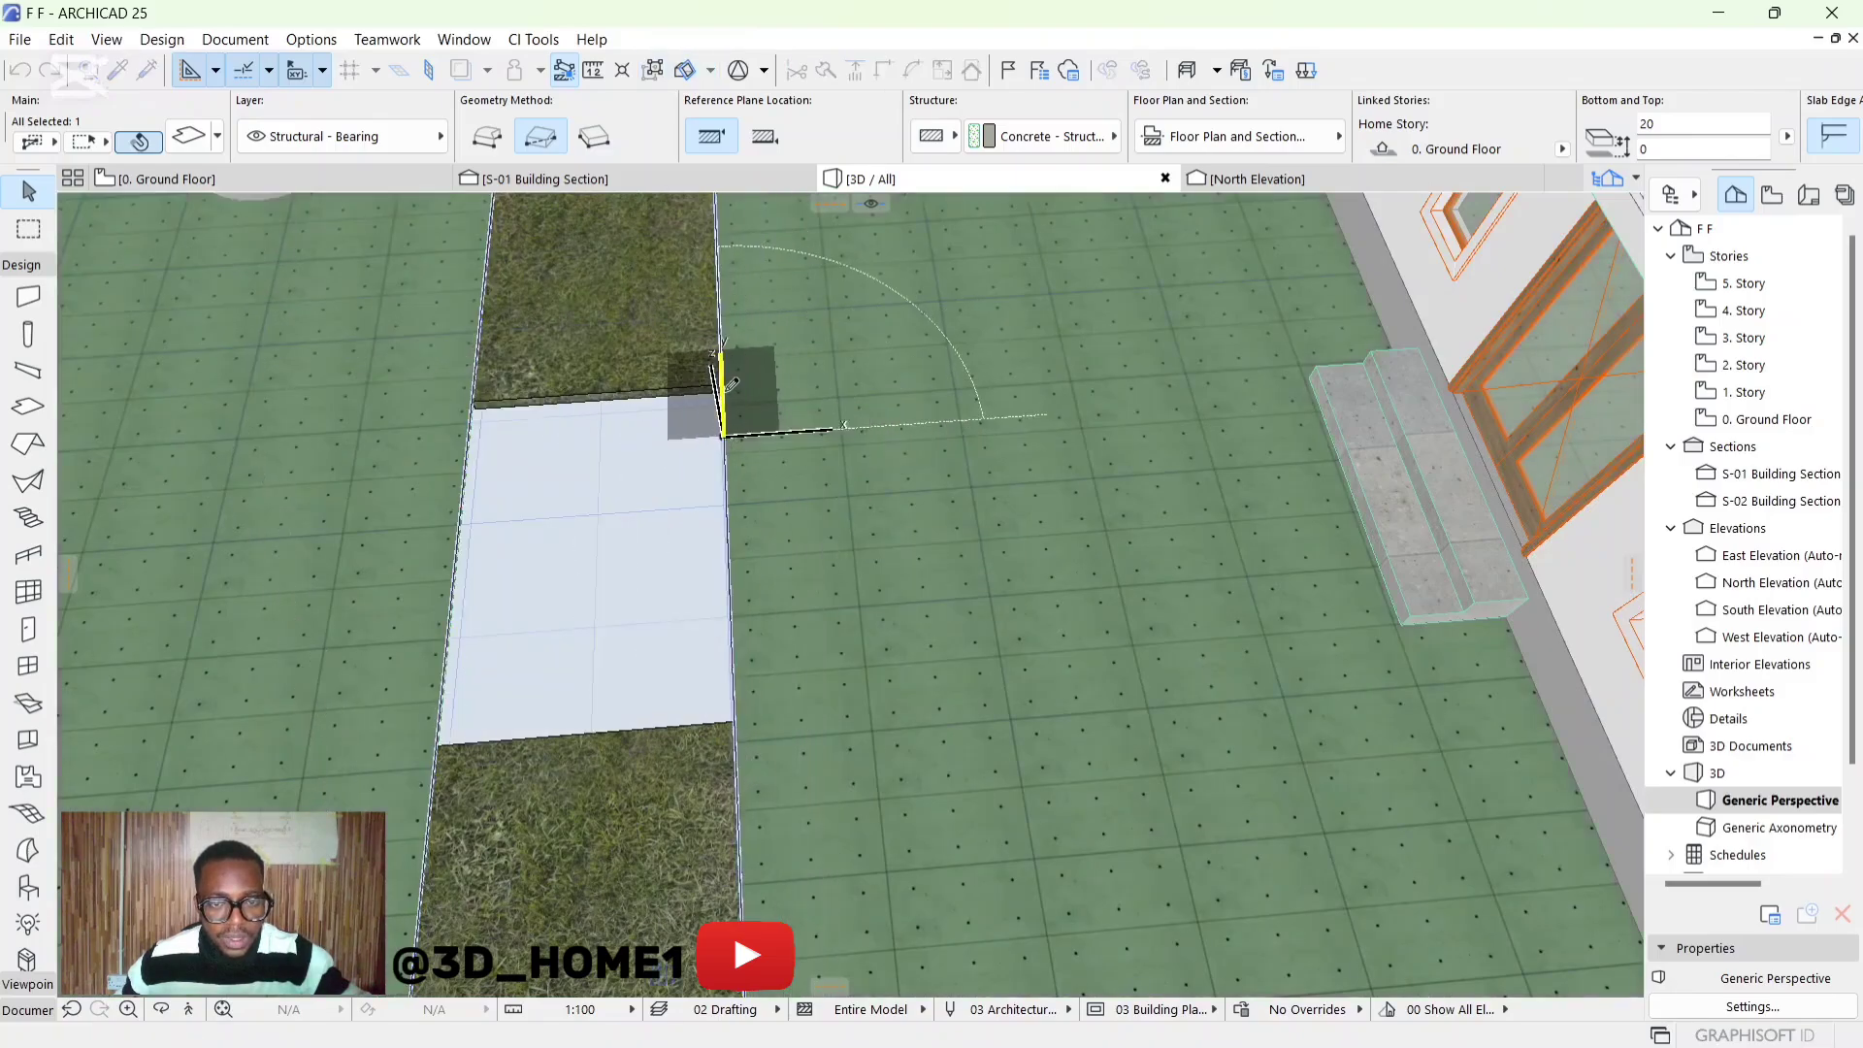
click(727, 388)
click(740, 689)
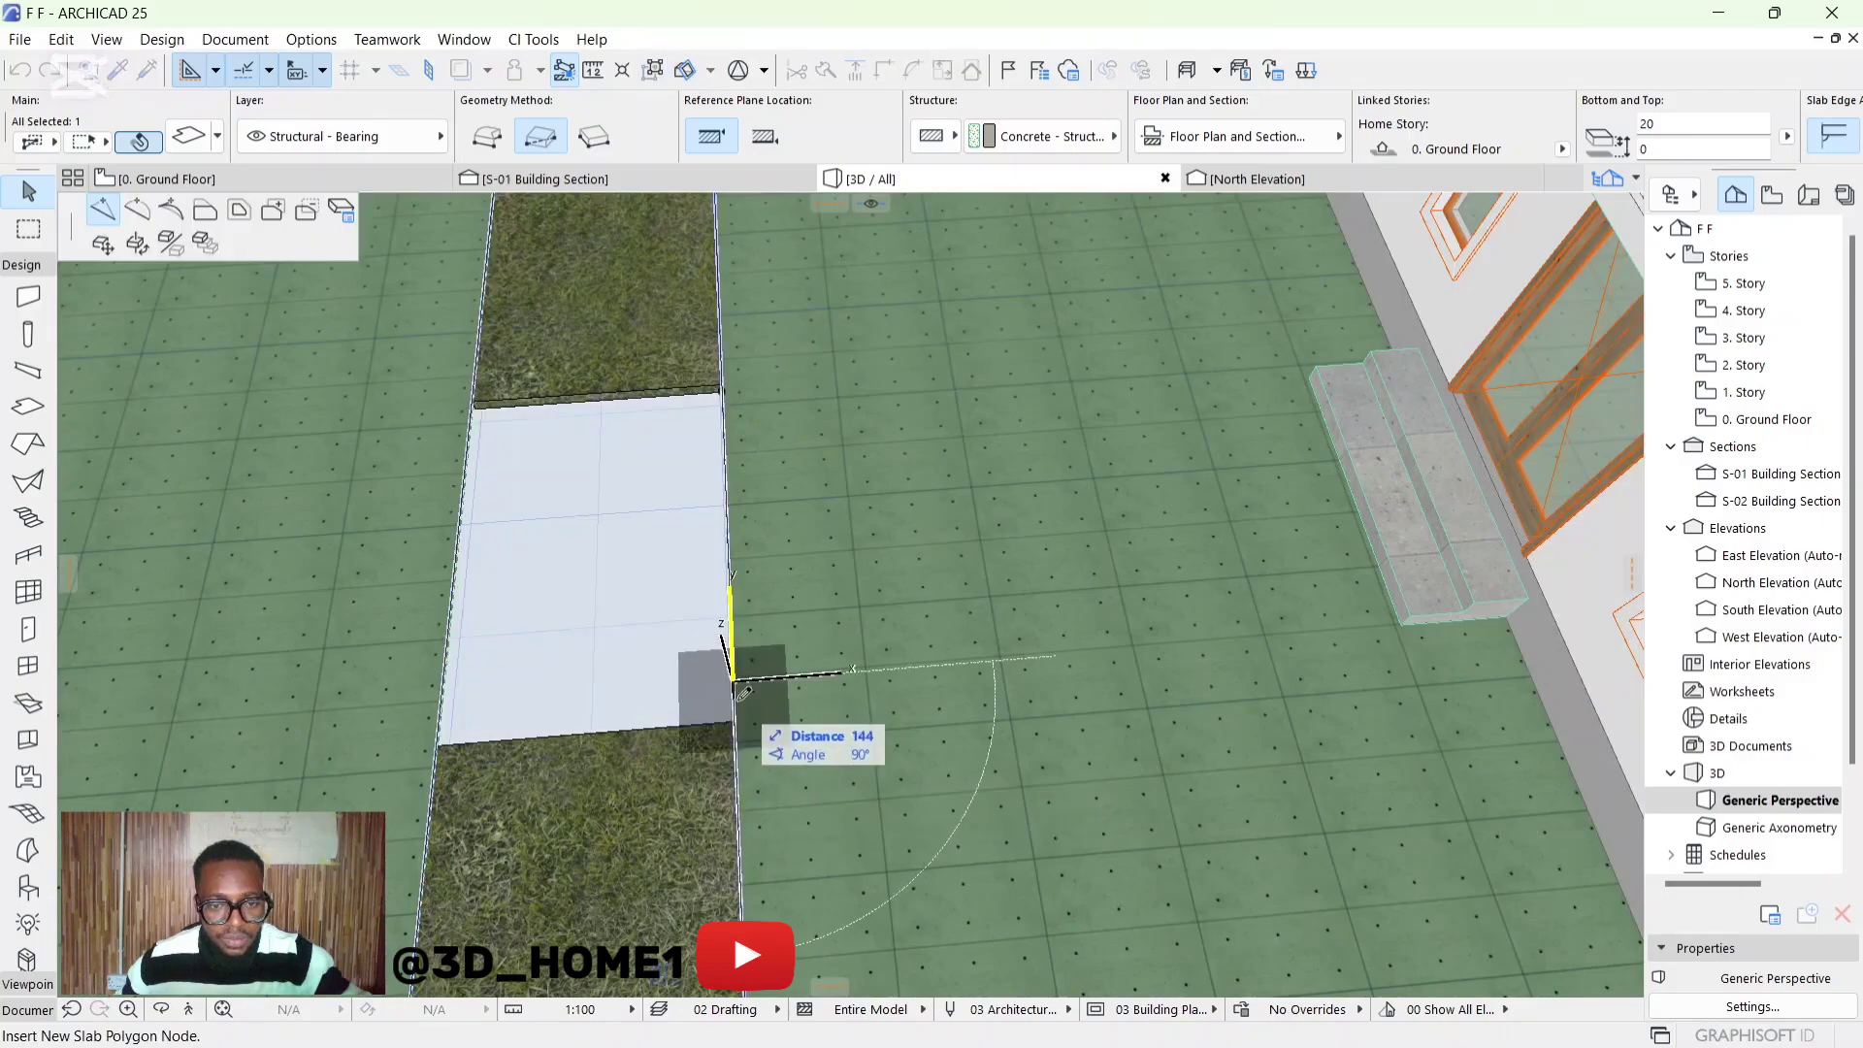
click(739, 624)
Offset the opening's edge segment between the new nodes about 2119 across to the opposite side, filling the gap with paving
click(739, 624)
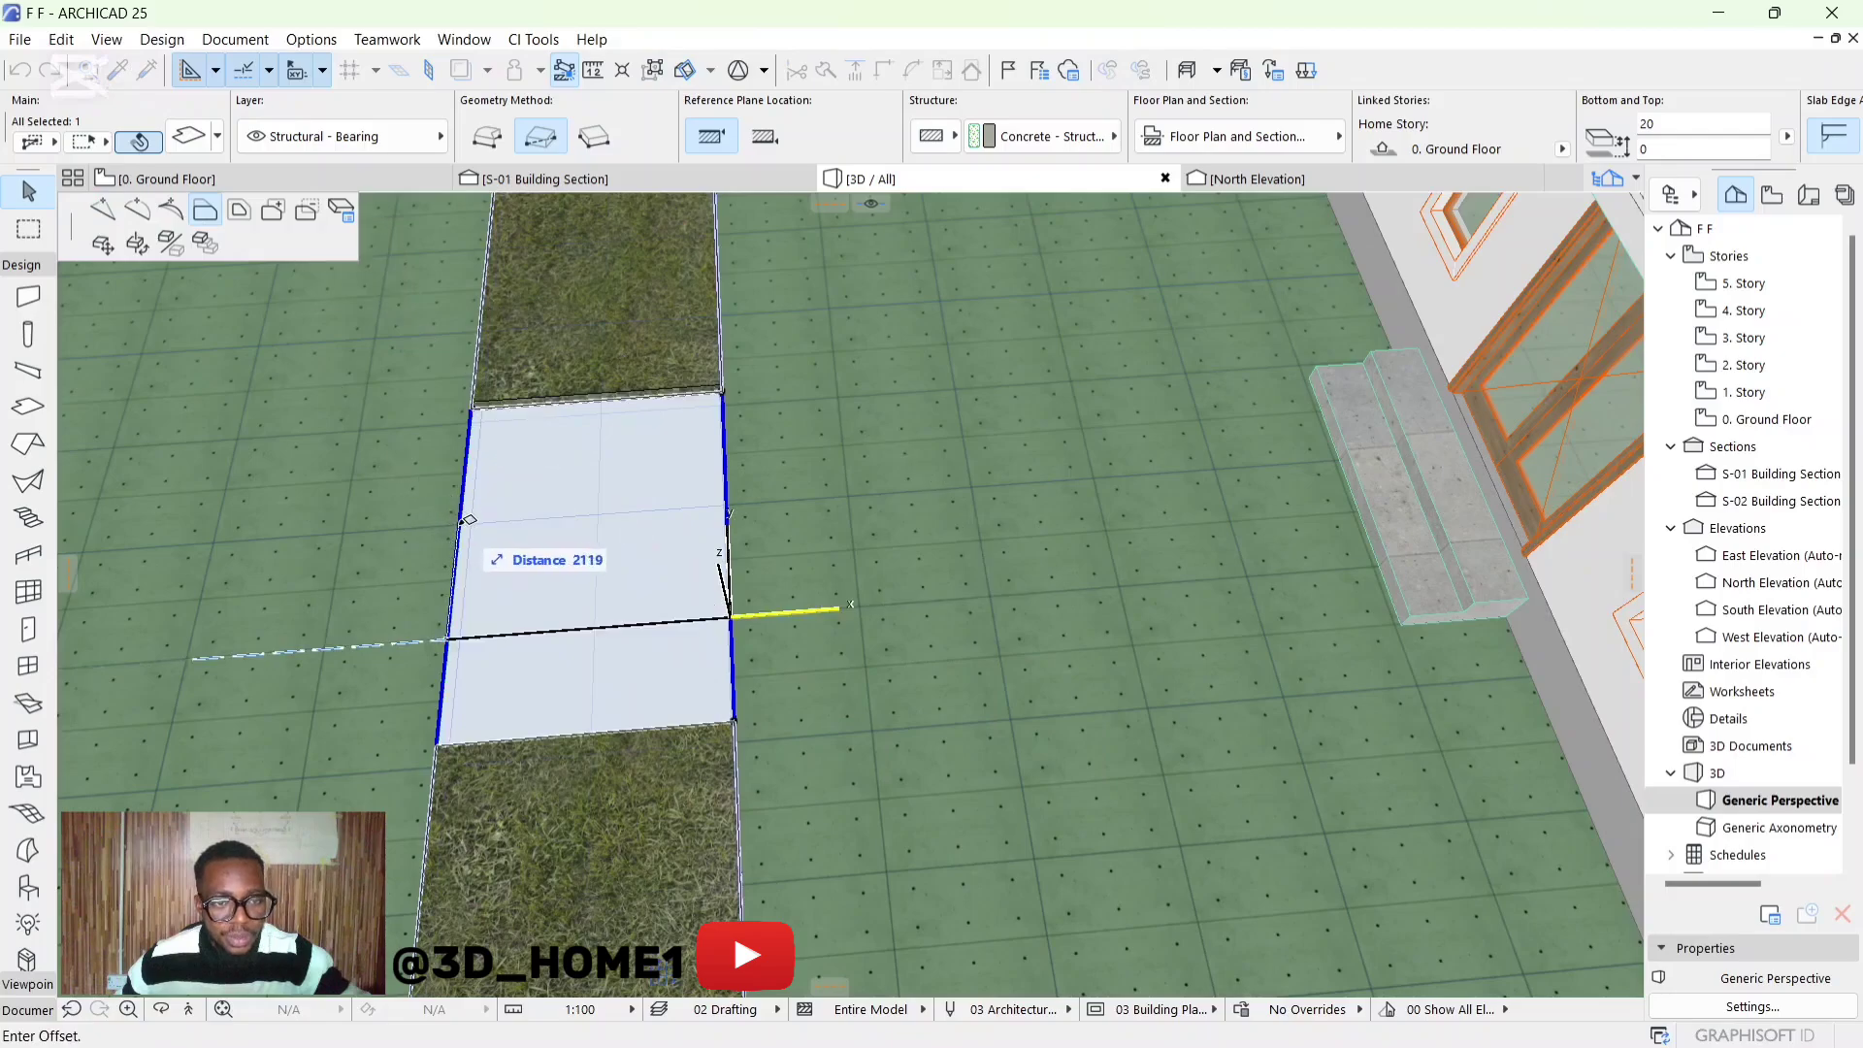
click(470, 524)
key(Escape)
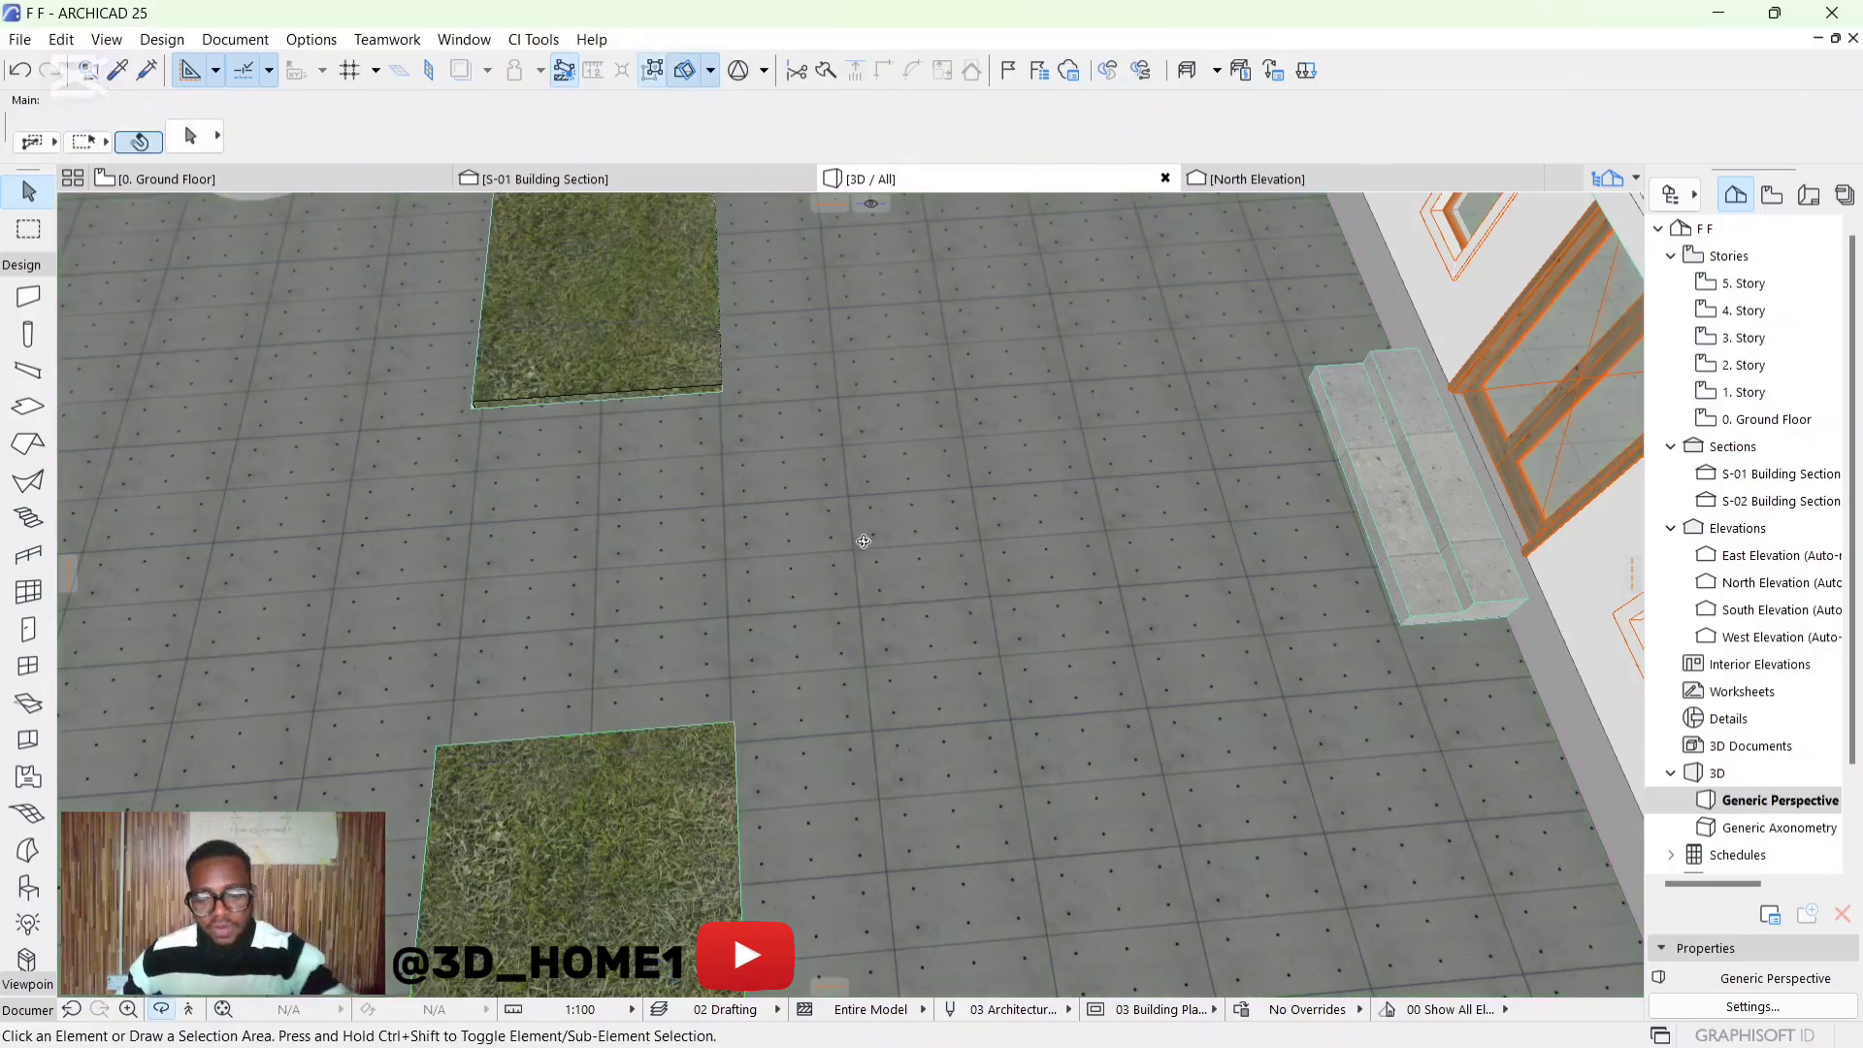
Inspect the two grass strips and the paved crossing between them from above and at lower angles
scroll(864, 541, down, 10)
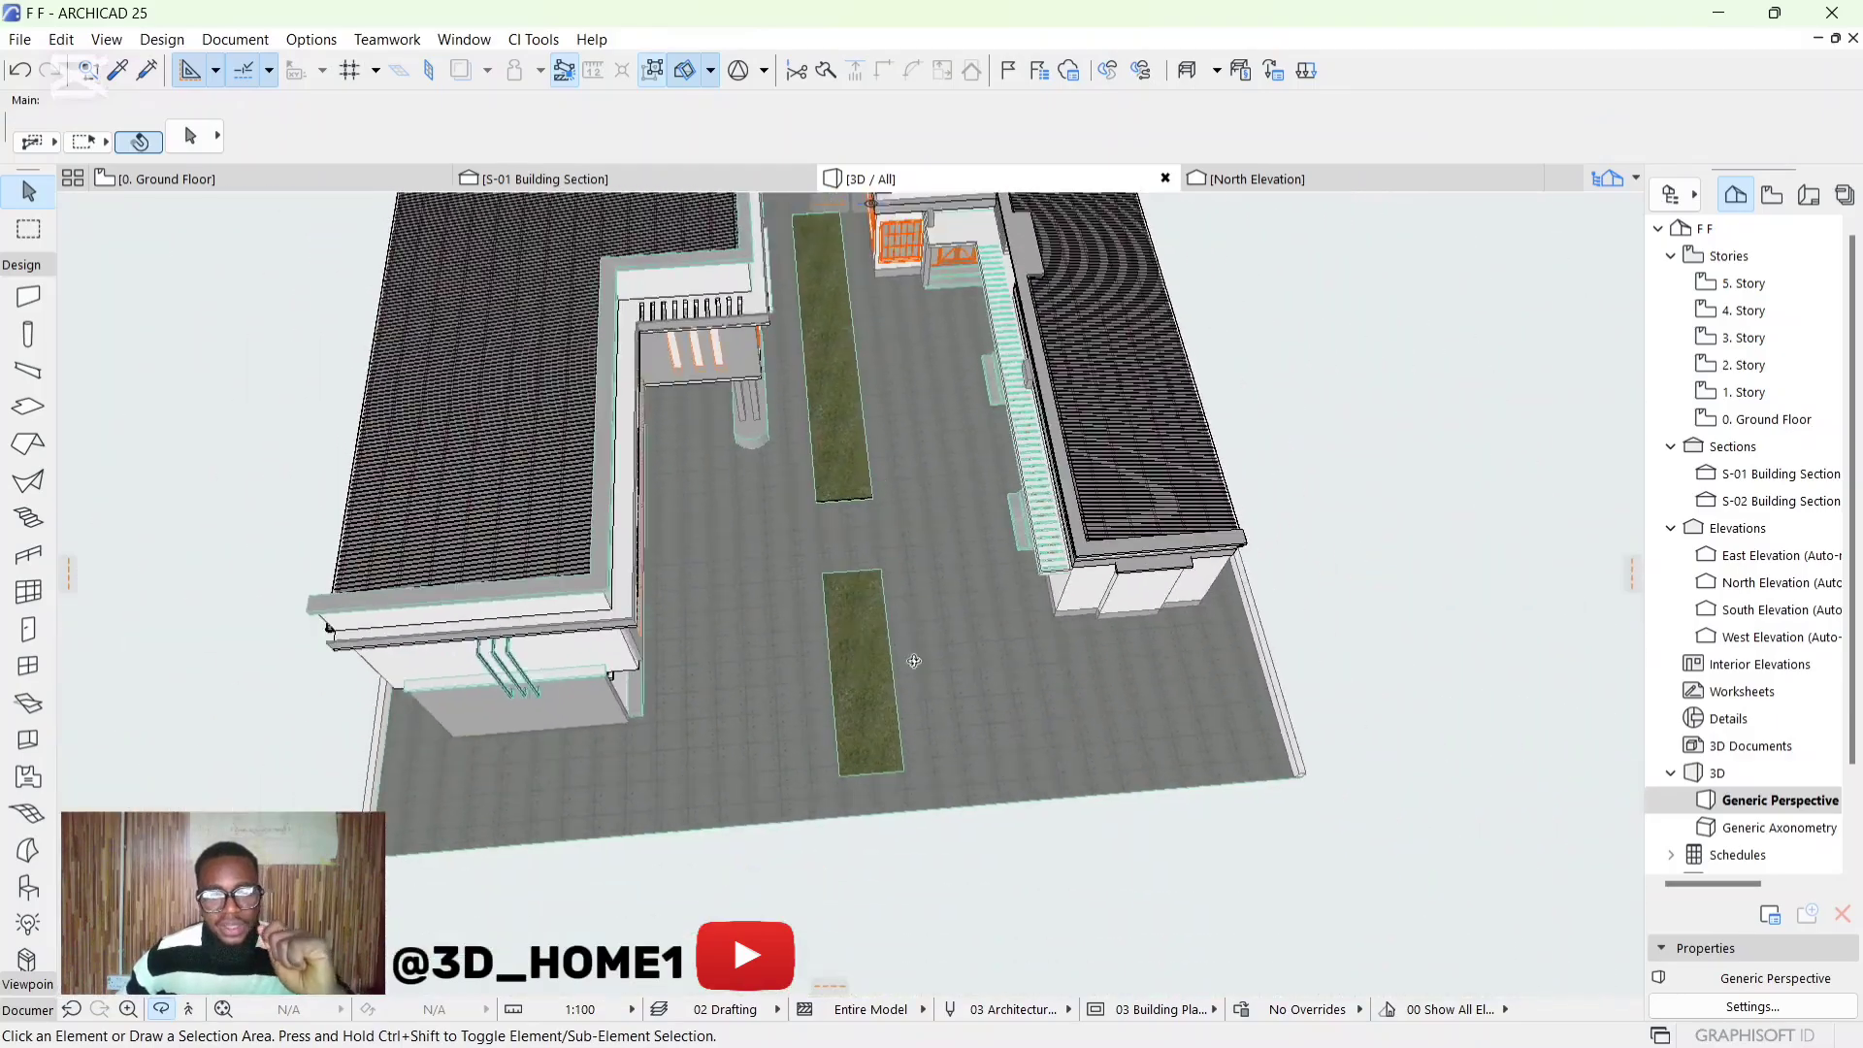
shift+middle_drag(914, 661, 854, 617)
scroll(862, 619, up, 5)
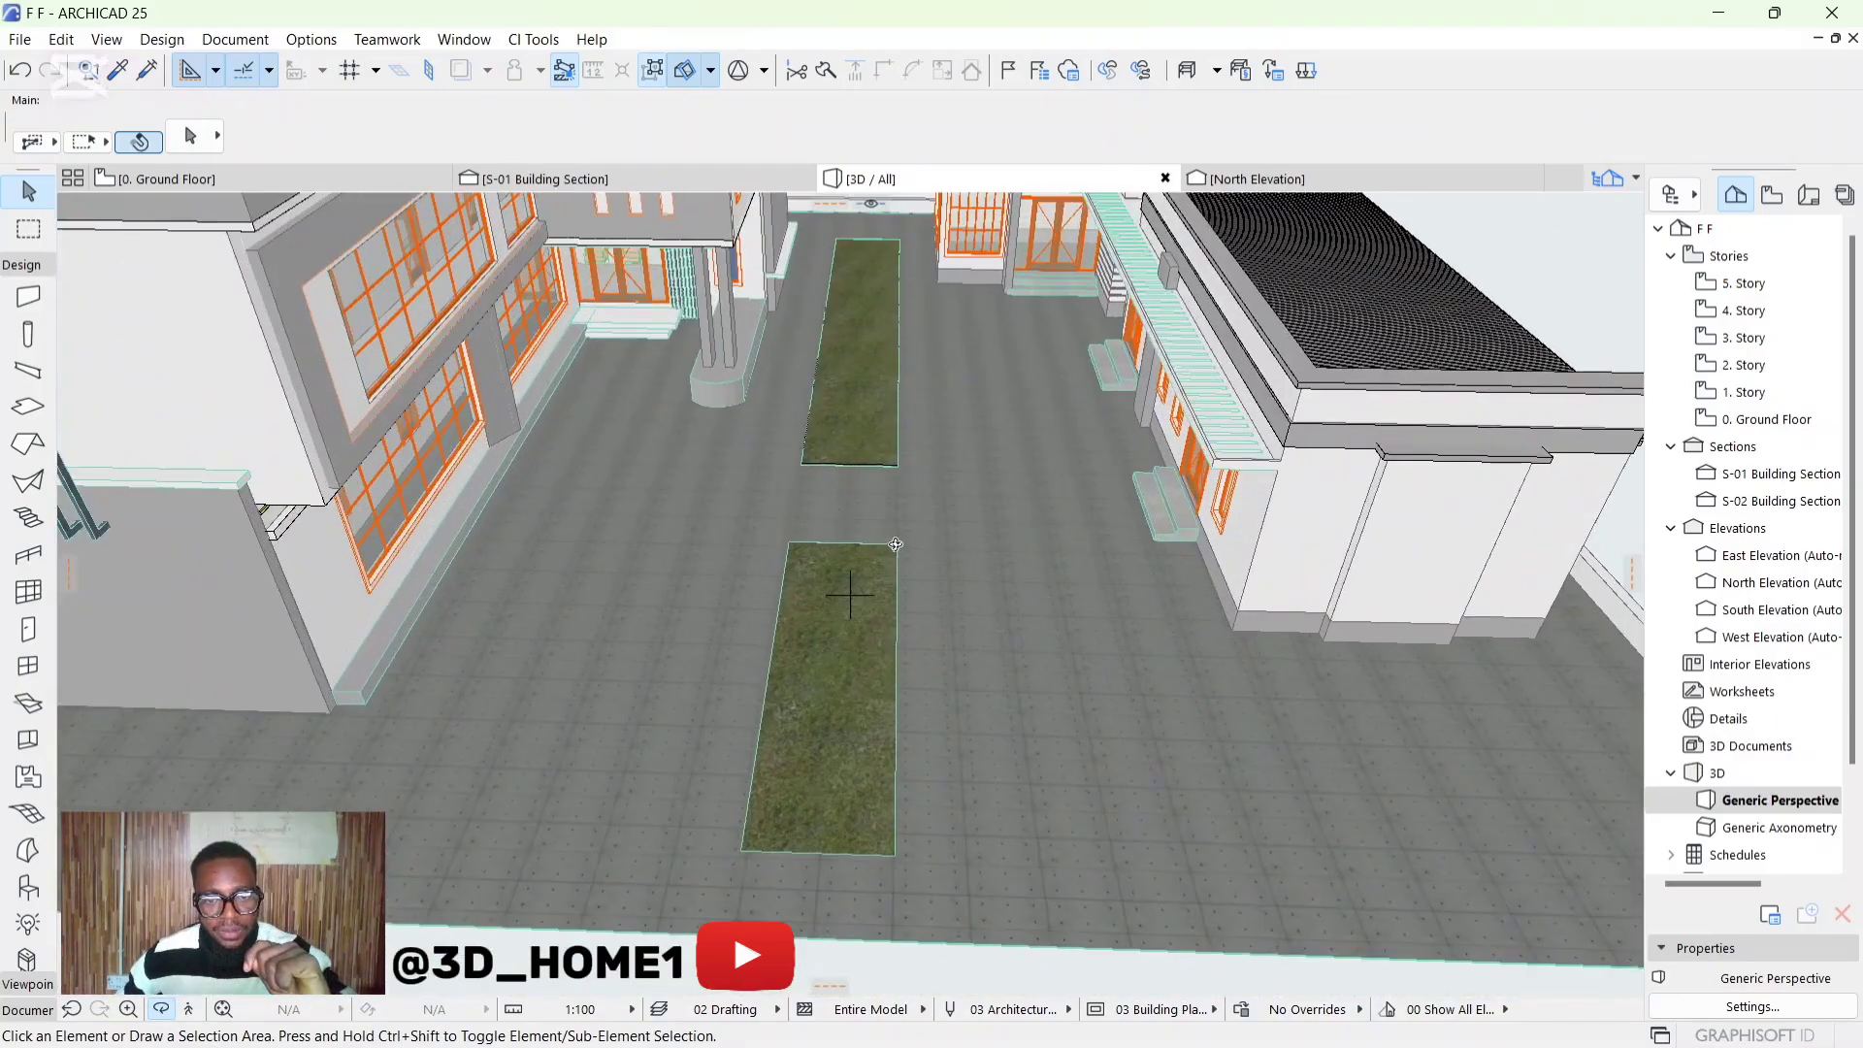
shift+middle_drag(894, 545, 903, 586)
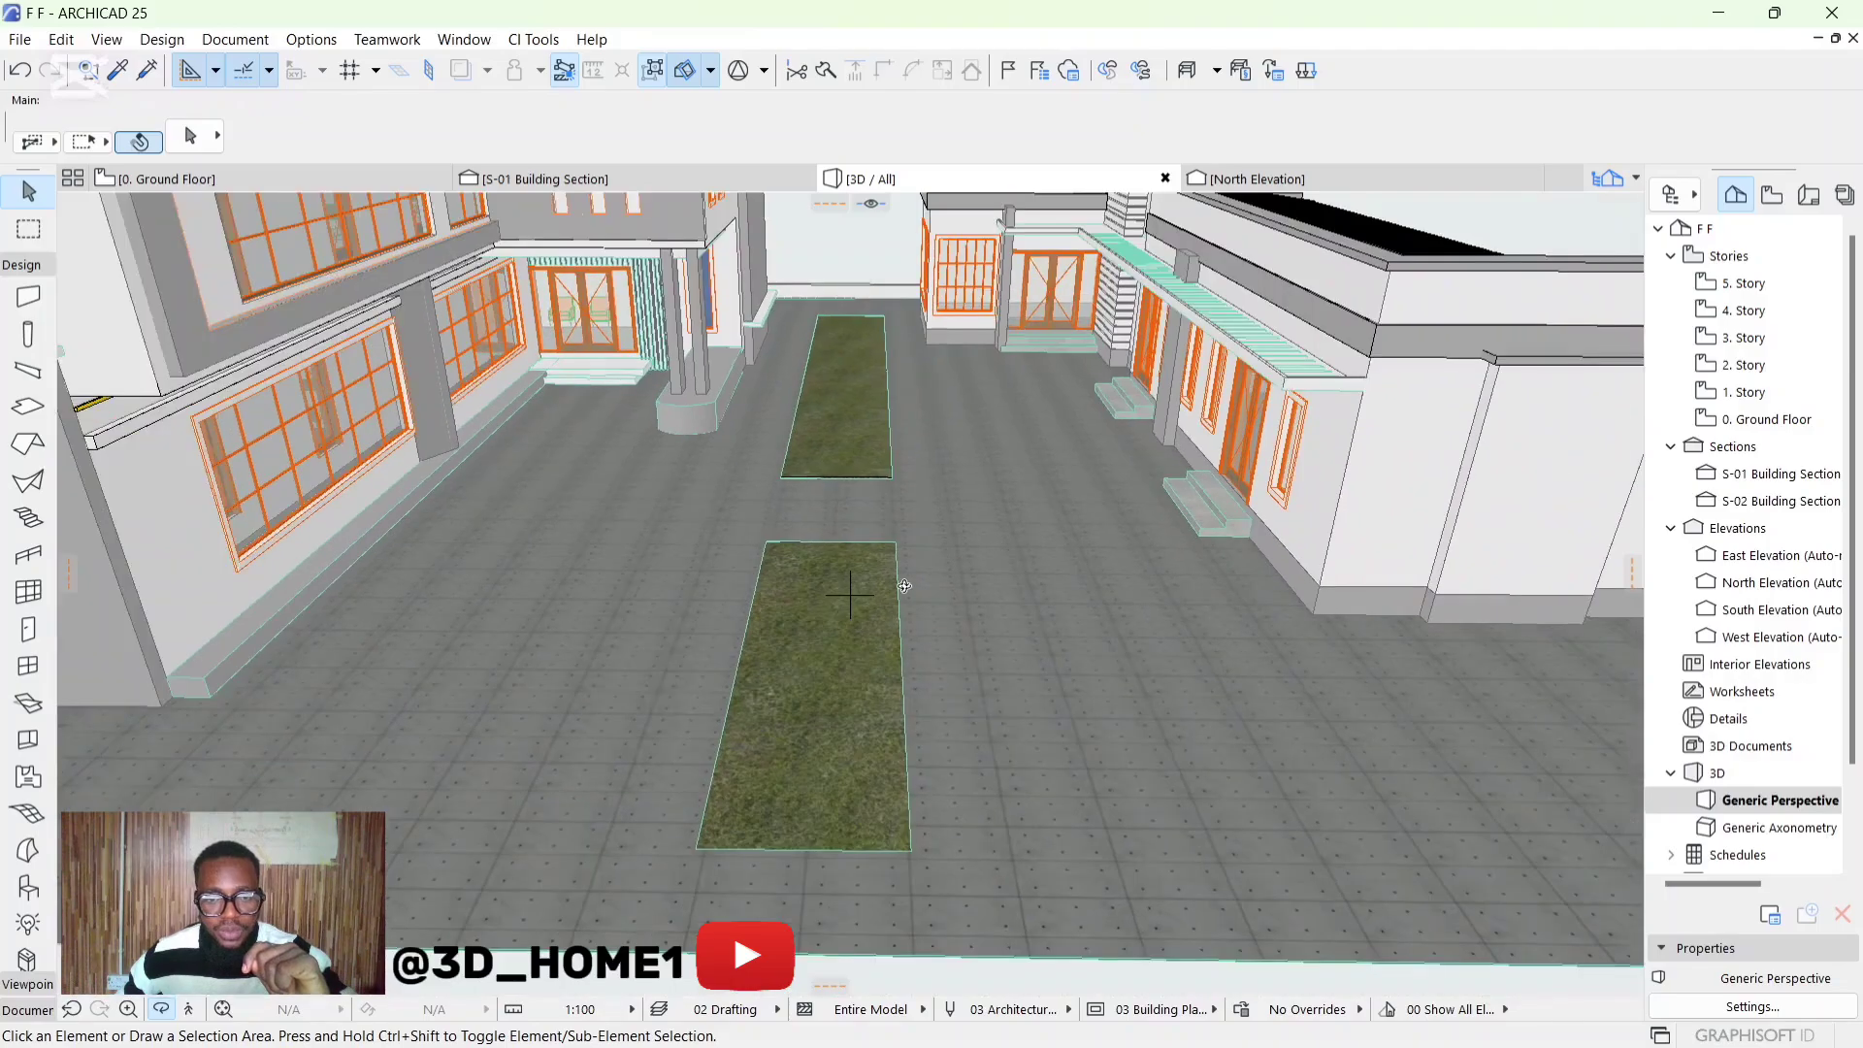
shift+middle_drag(924, 743, 705, 898)
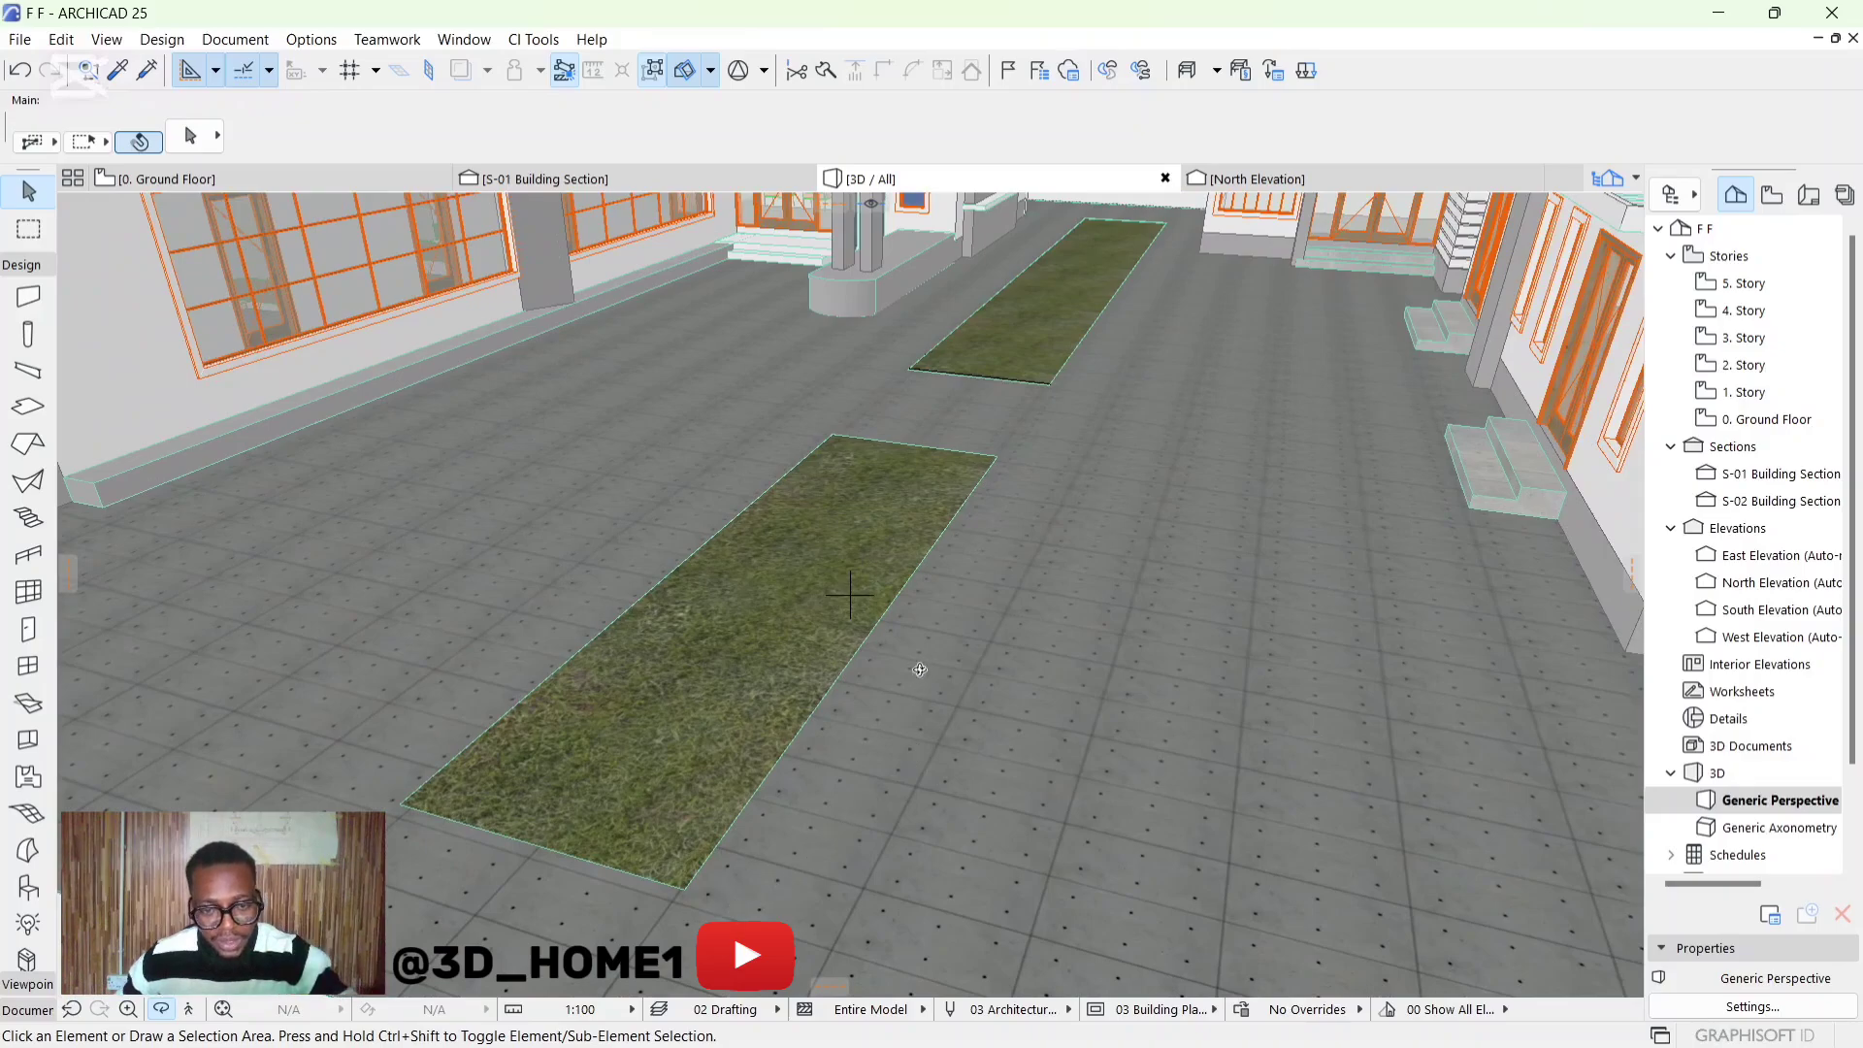
drag(731, 847, 841, 806)
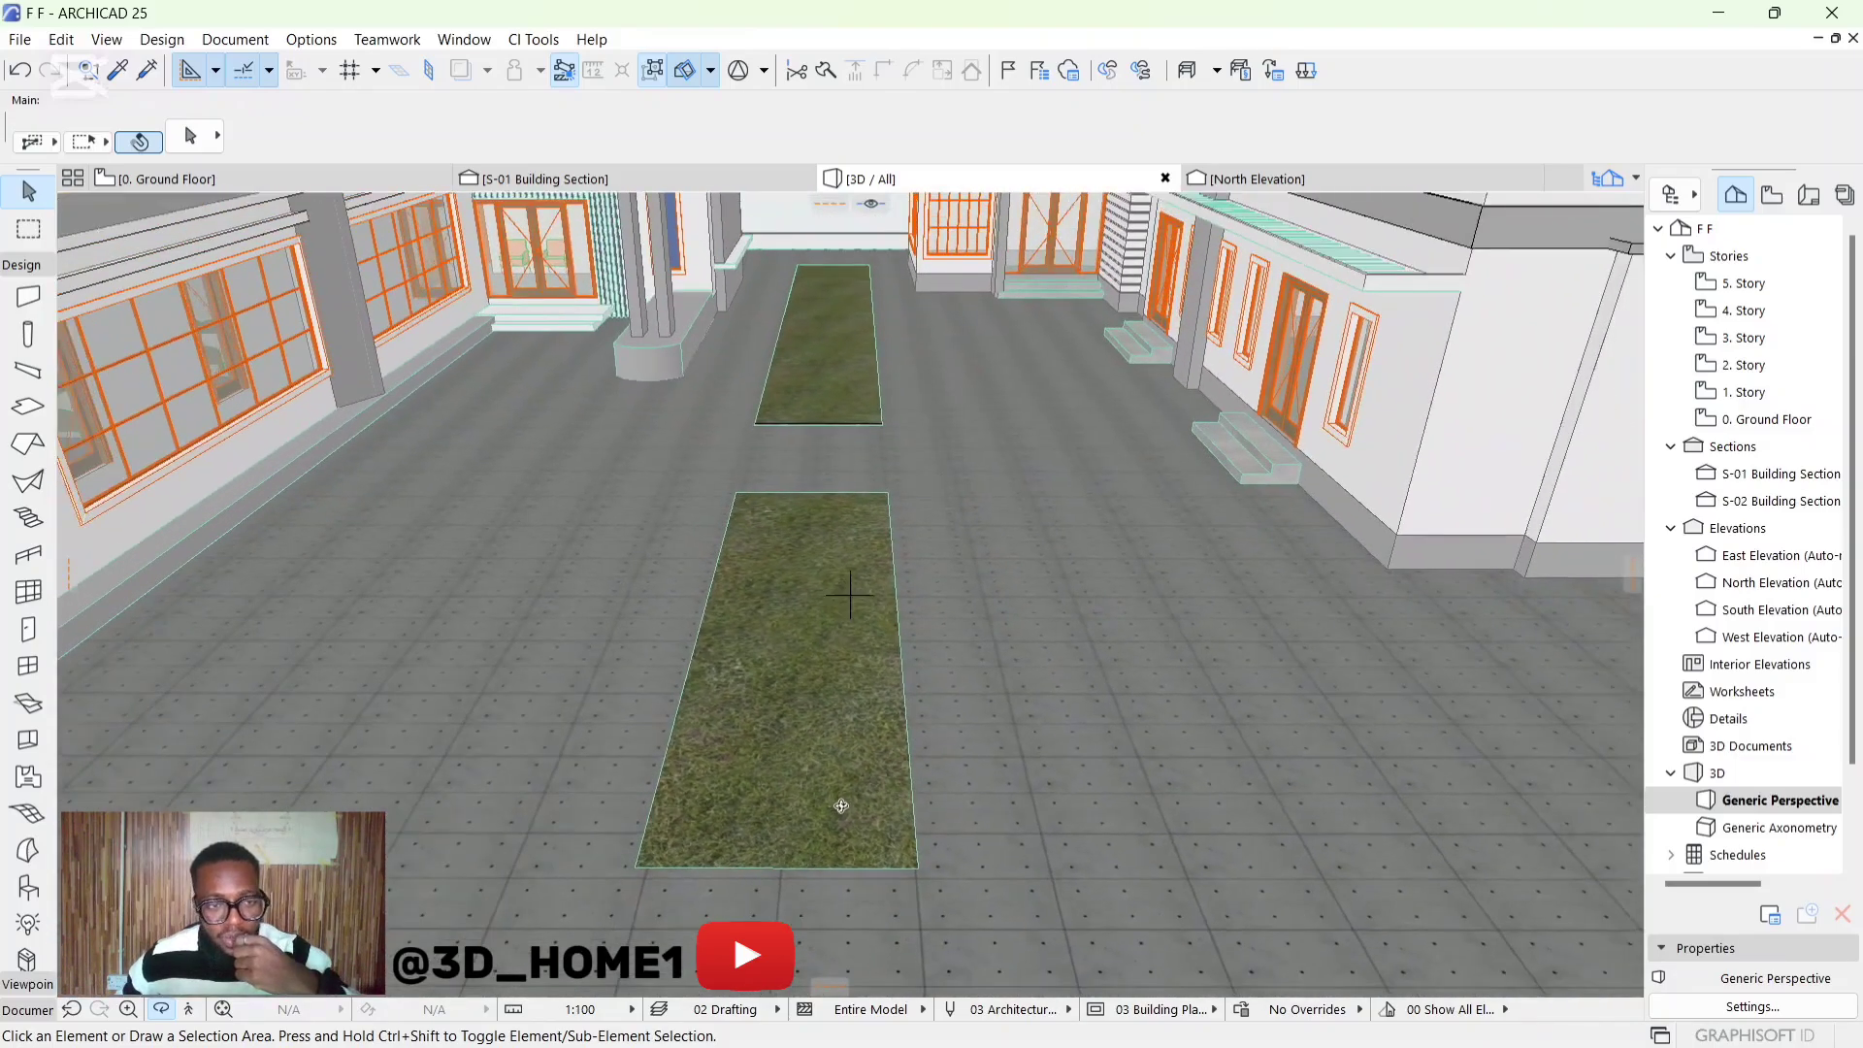
Set the Wall tool's defaults to a thickness of 900 and Brick - Red Herringbone surfaces on all faces
key(Escape)
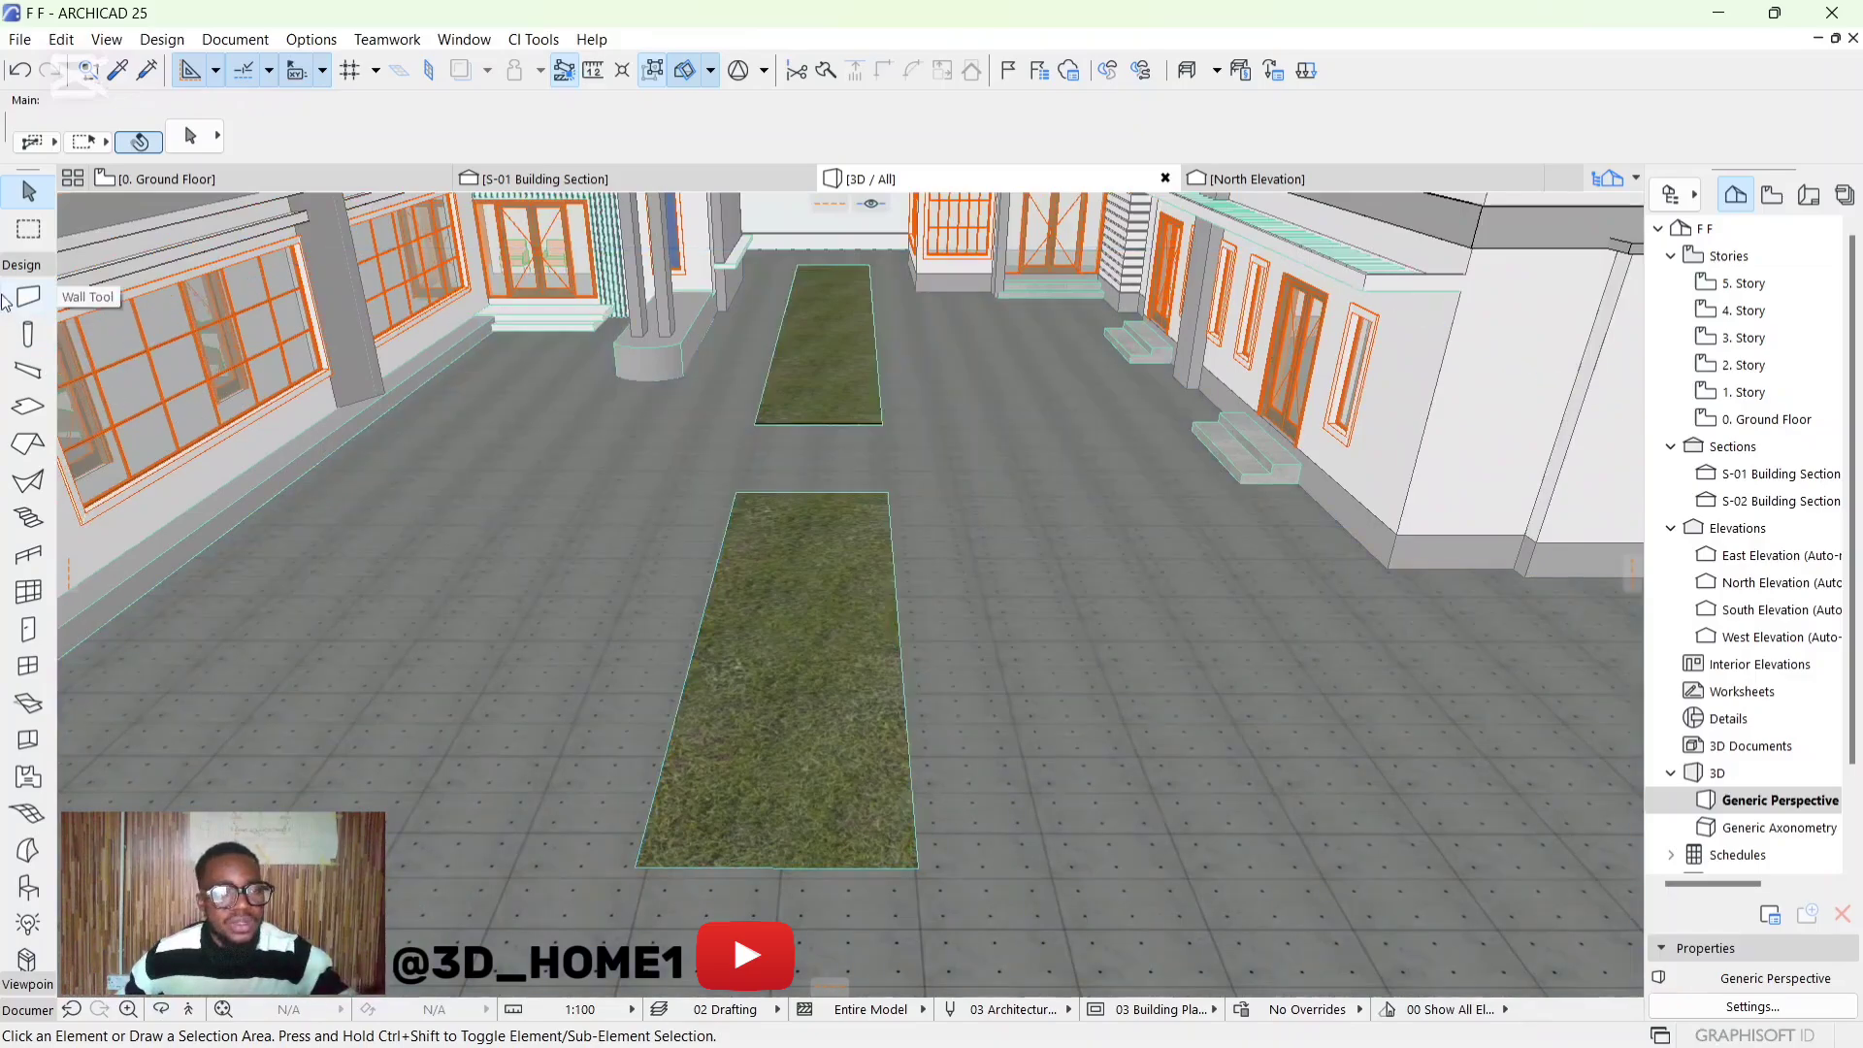
click(27, 297)
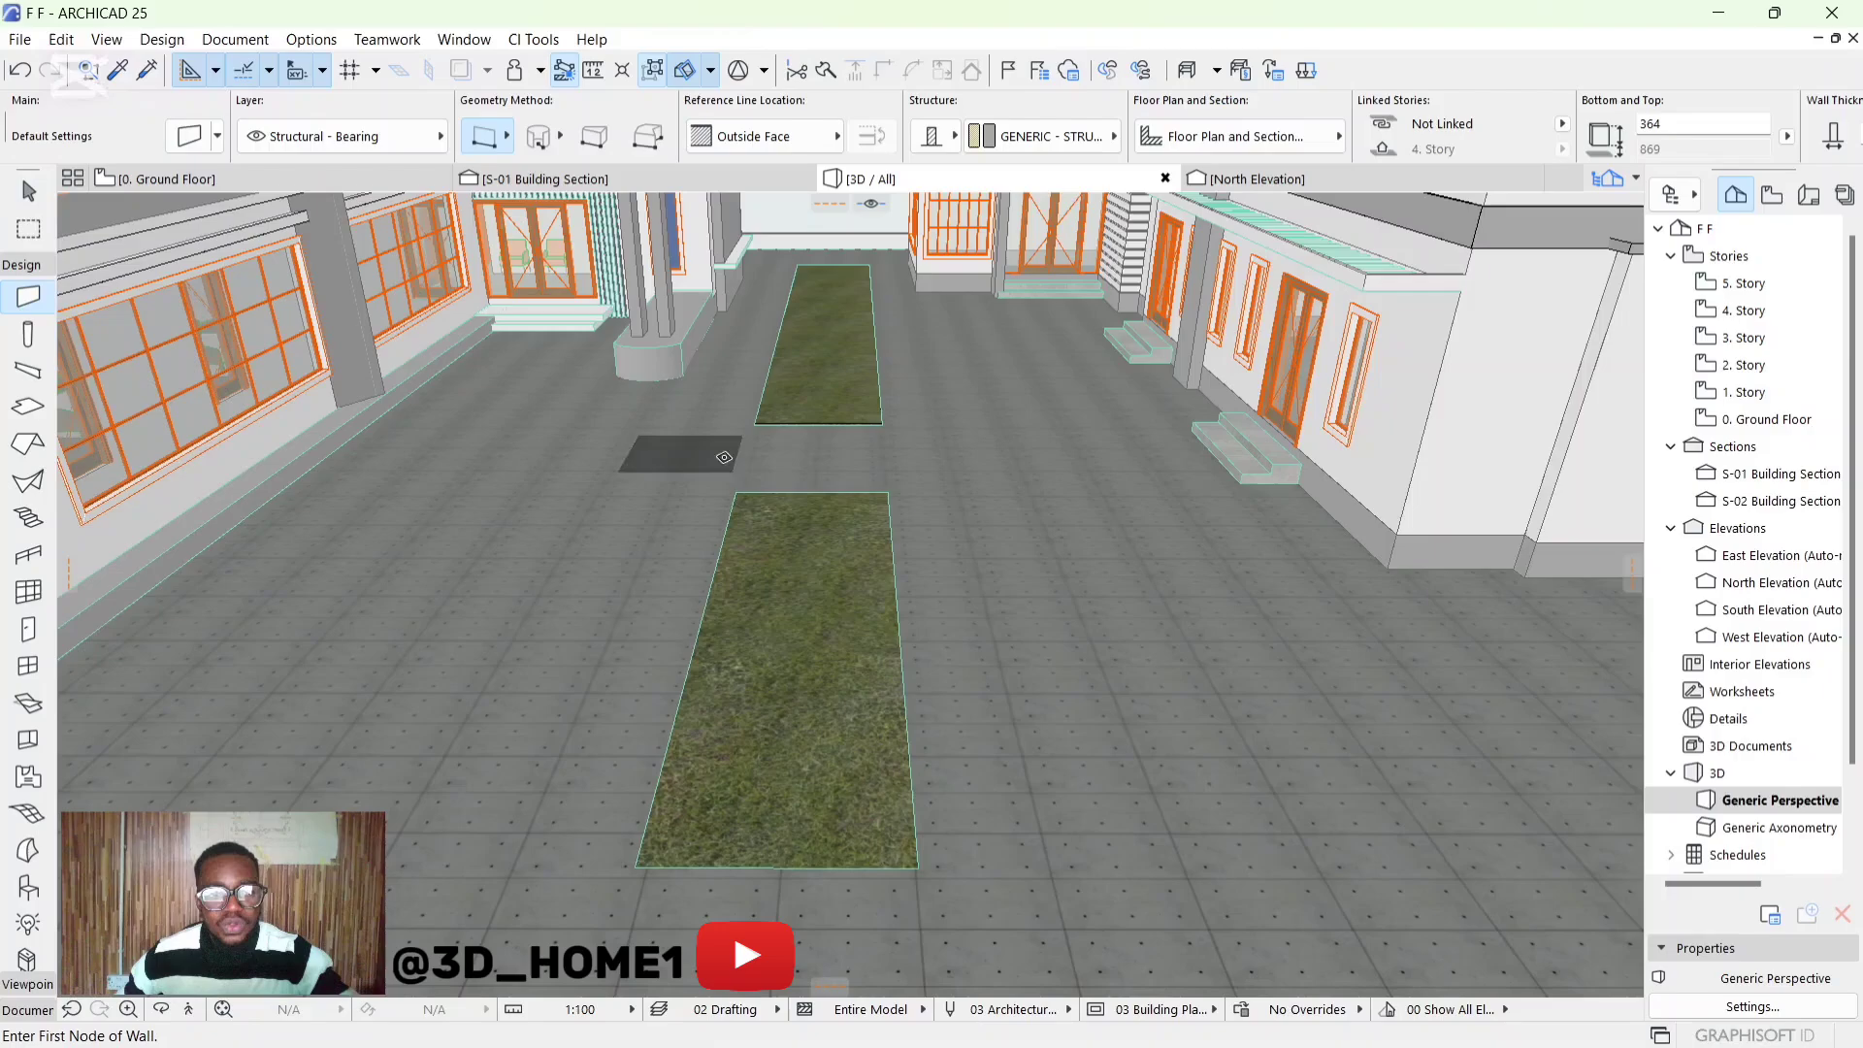
scroll(832, 604, down, 1)
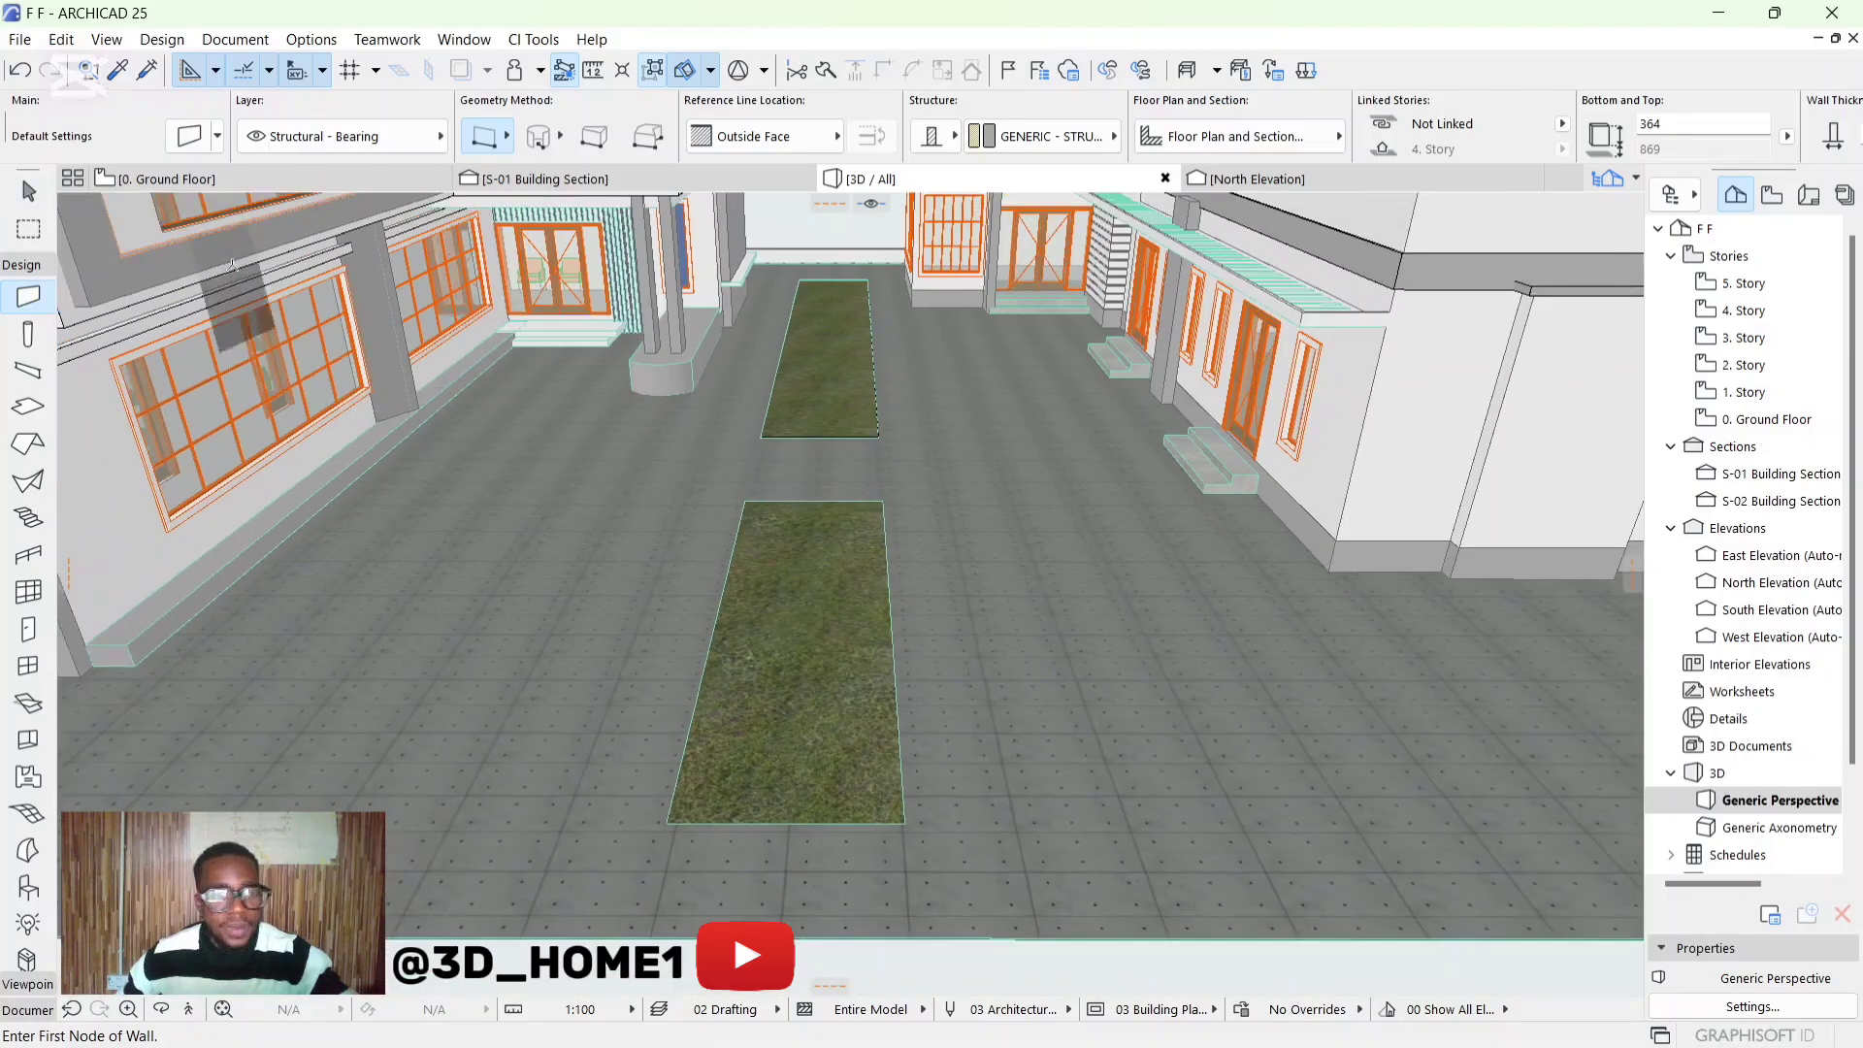
click(201, 143)
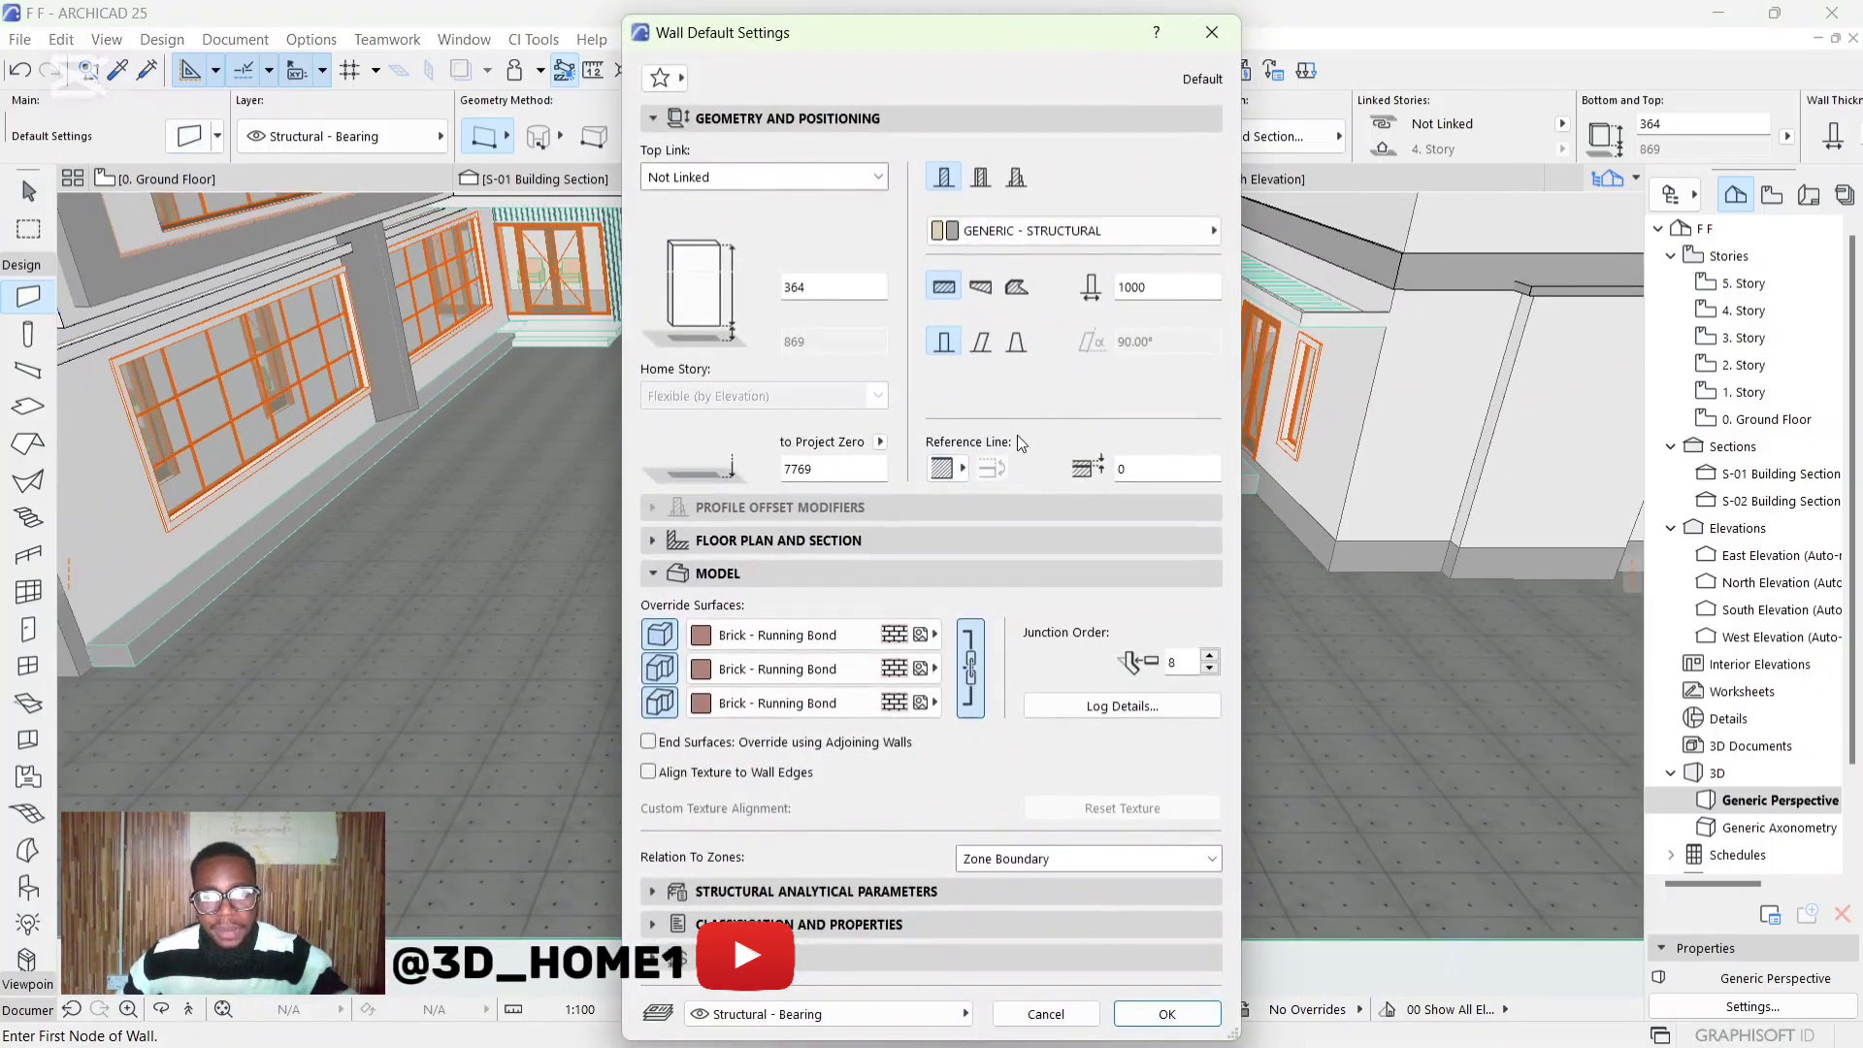
double_click(1154, 287)
text(9)
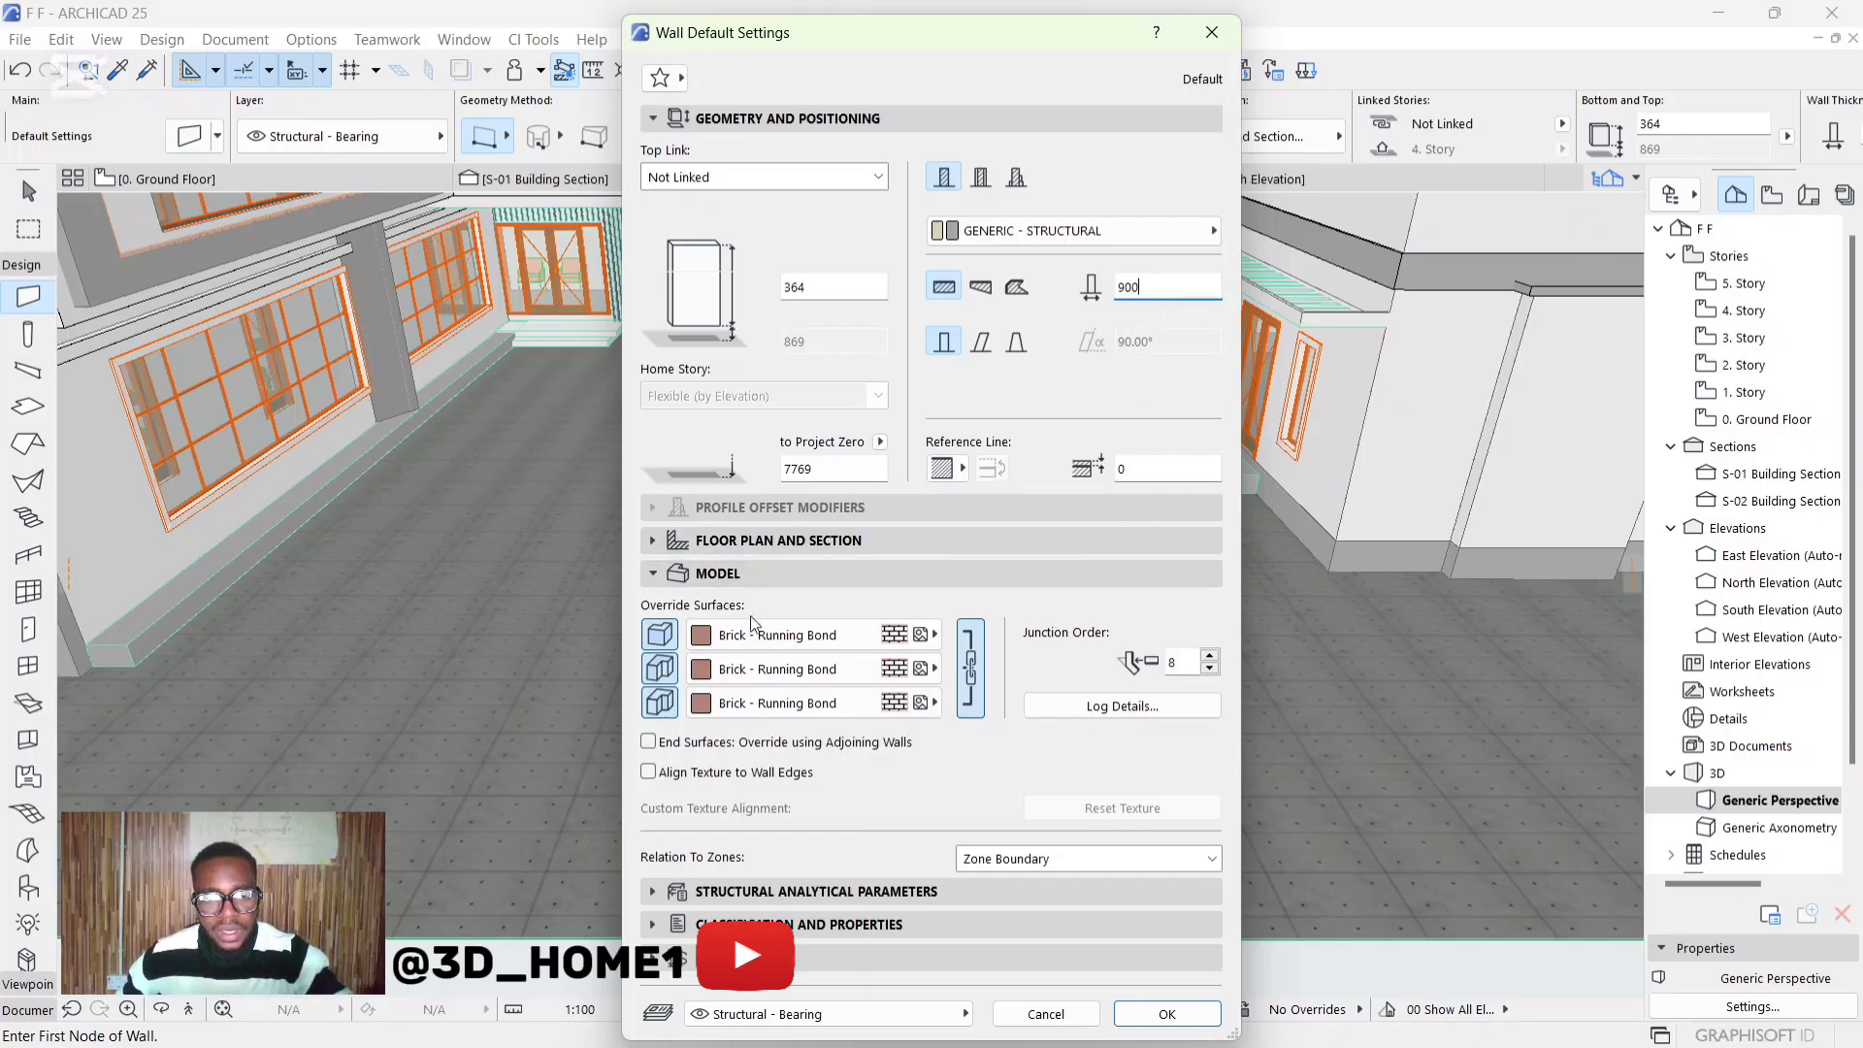
click(796, 635)
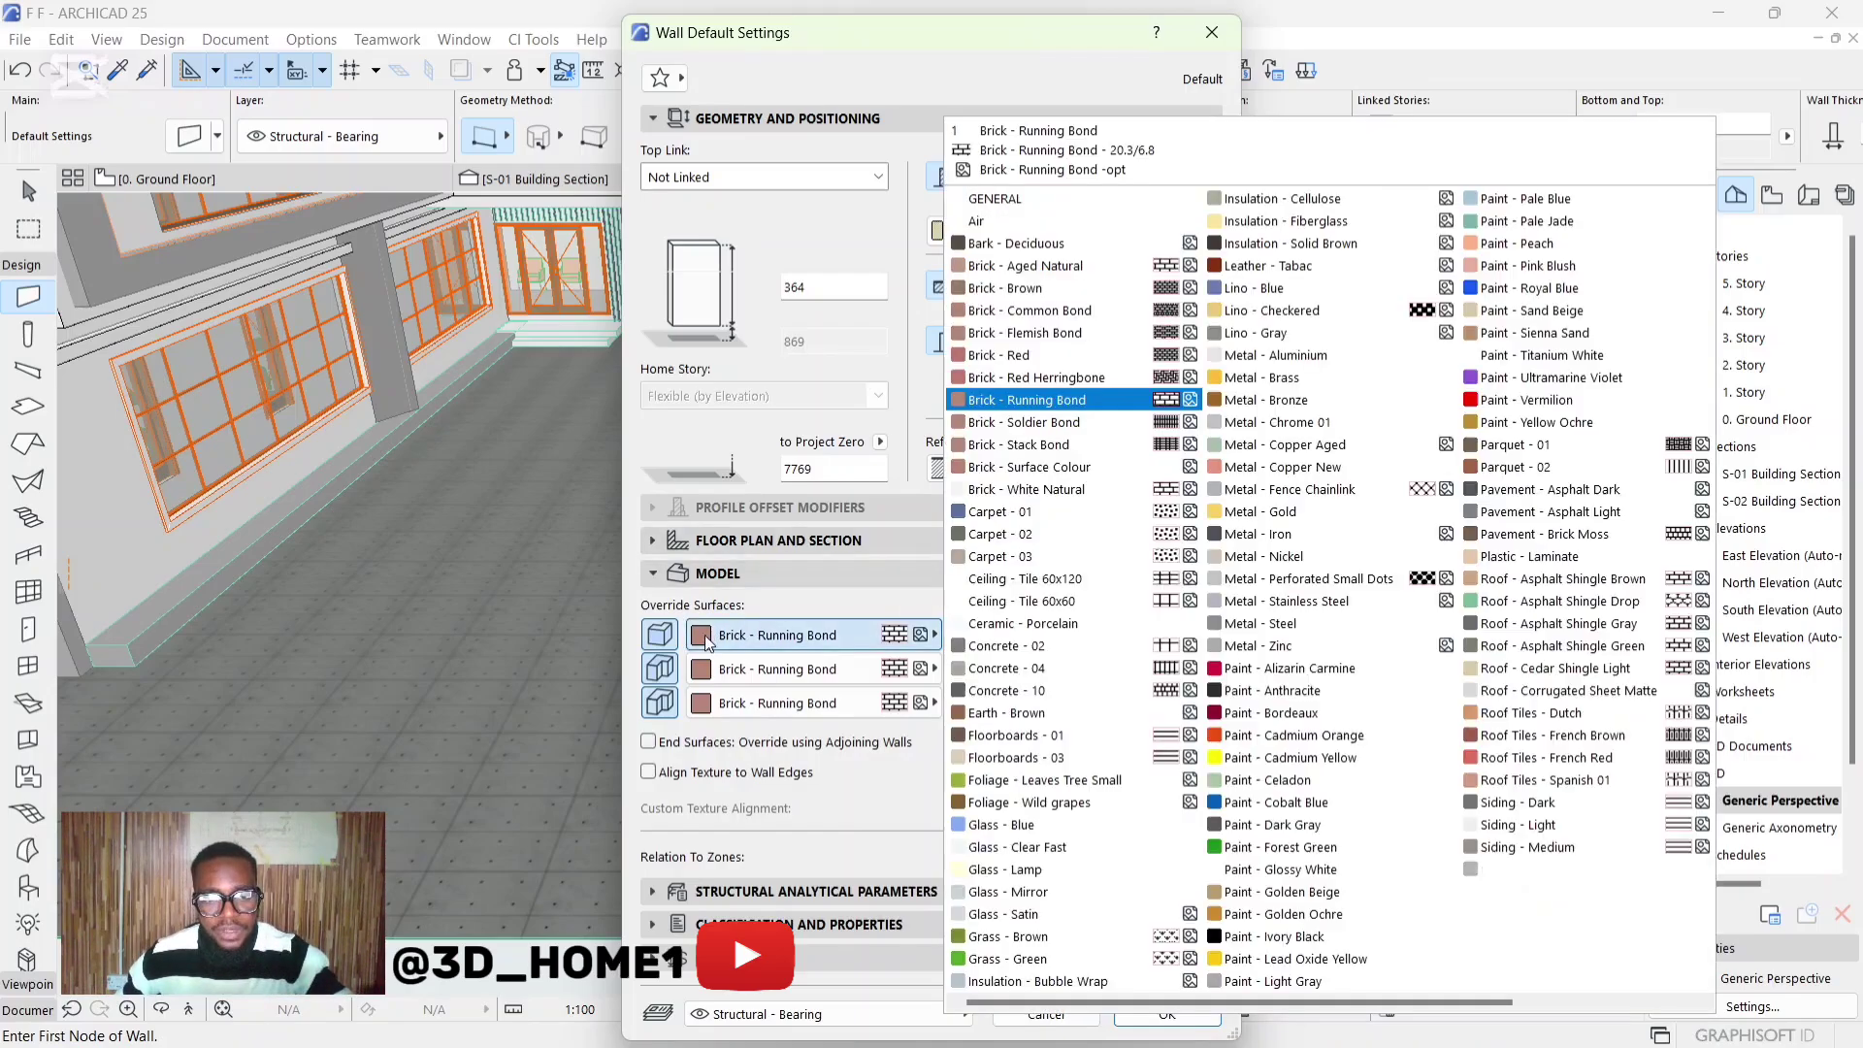
click(1019, 378)
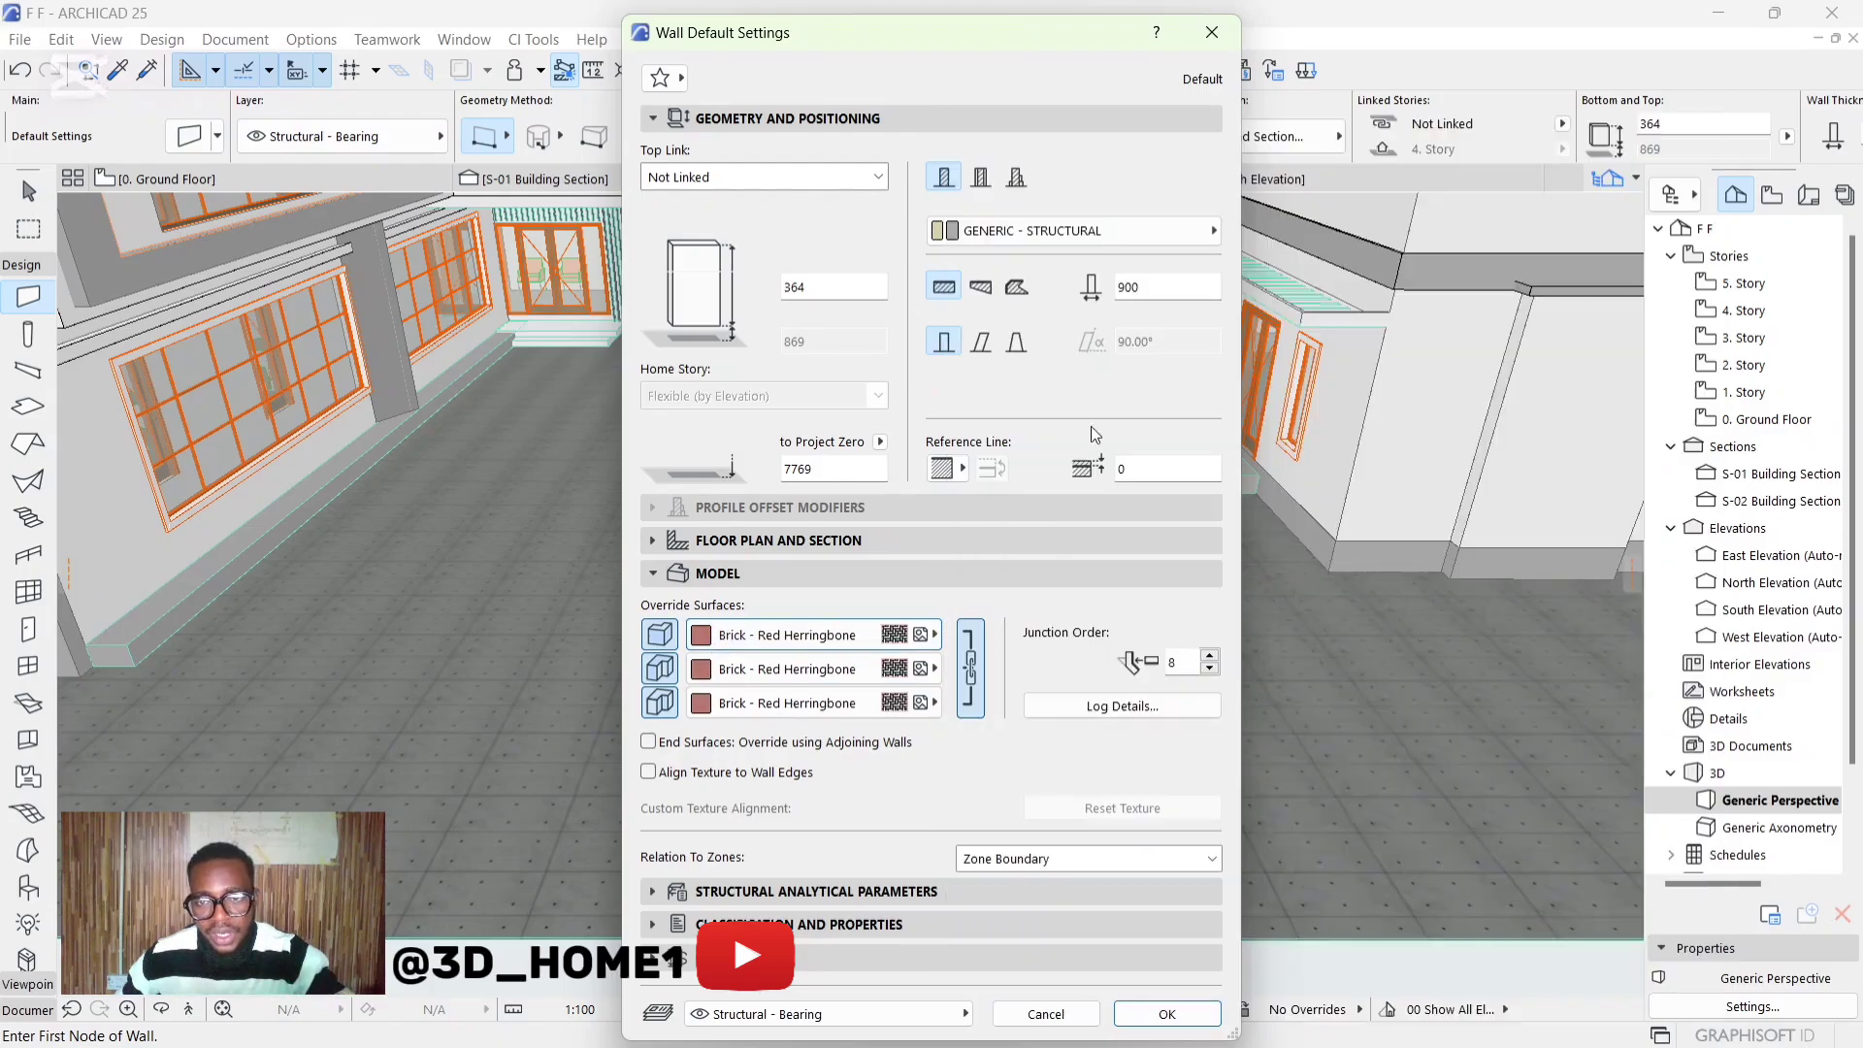
click(1167, 1013)
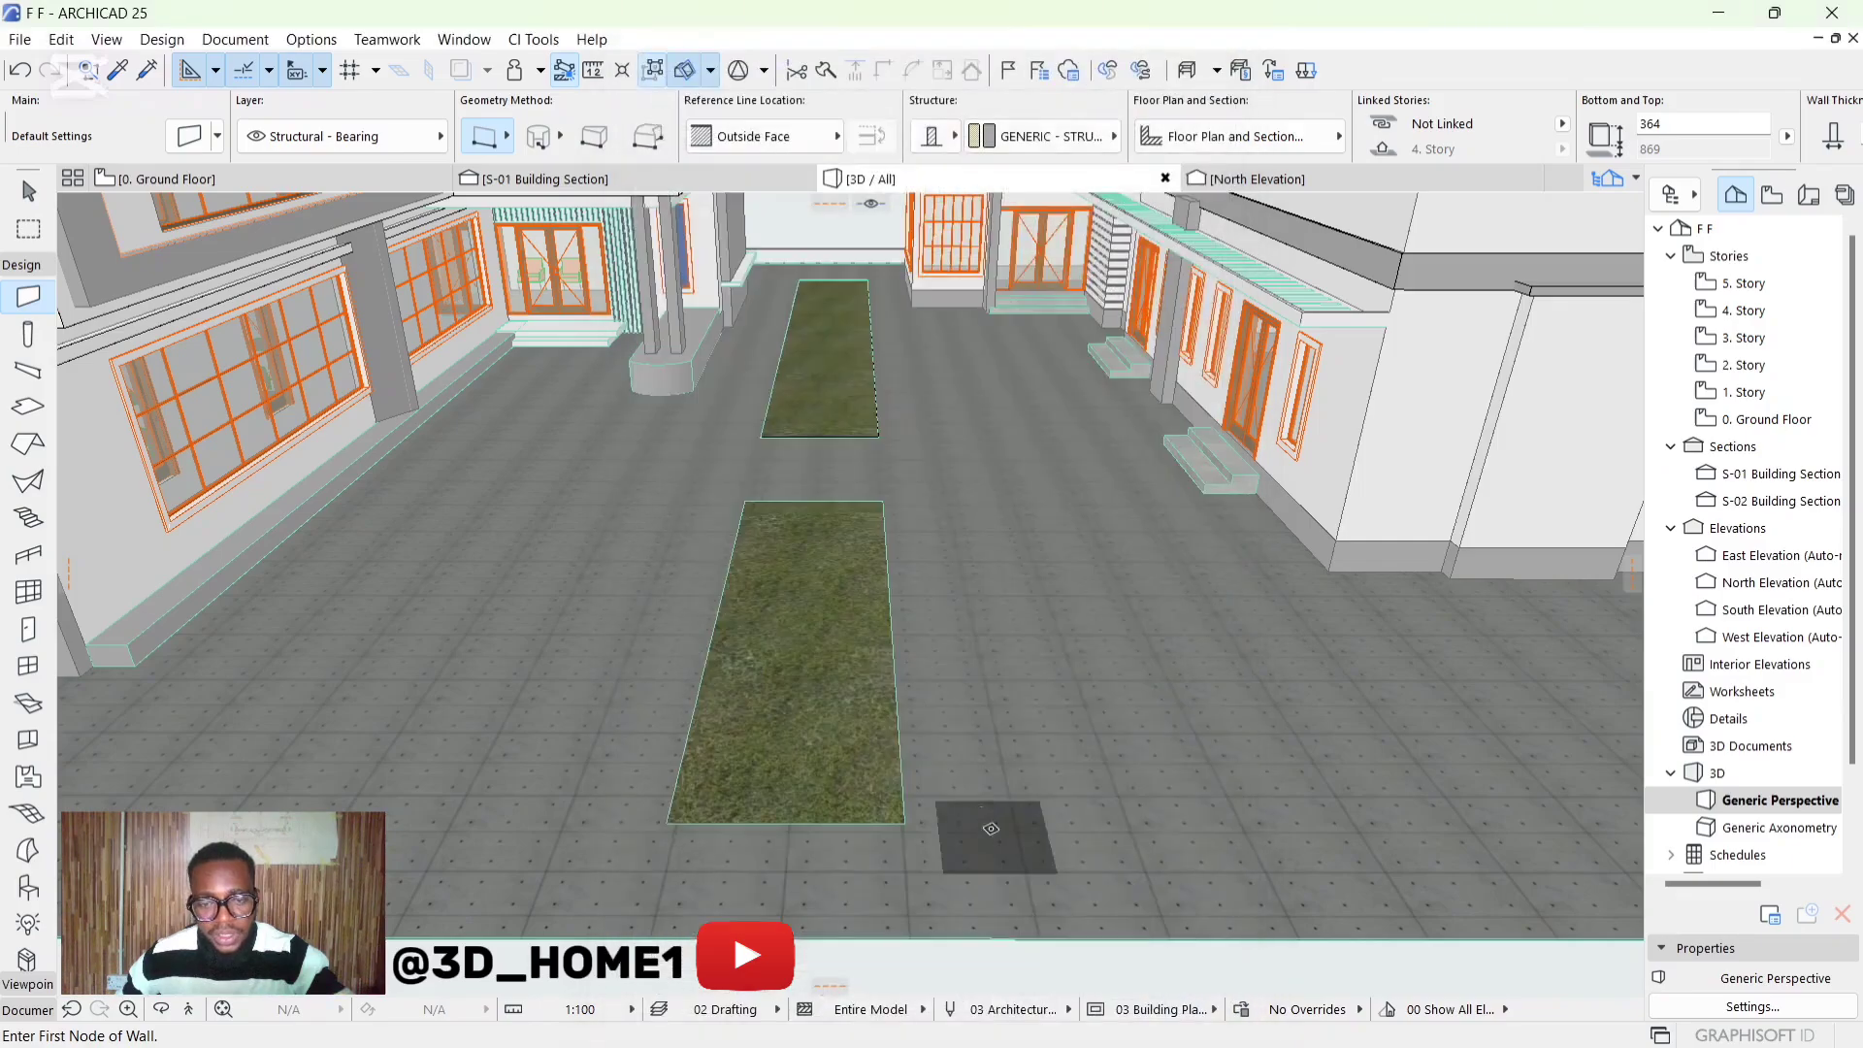
Create a ring of brick walls following the near lawn's outline, with the border lying outside the grass
scroll(827, 743, down, 3)
scroll(835, 532, down, 3)
middle_drag(835, 532, 827, 679)
scroll(826, 713, up, 2)
scroll(825, 722, up, 3)
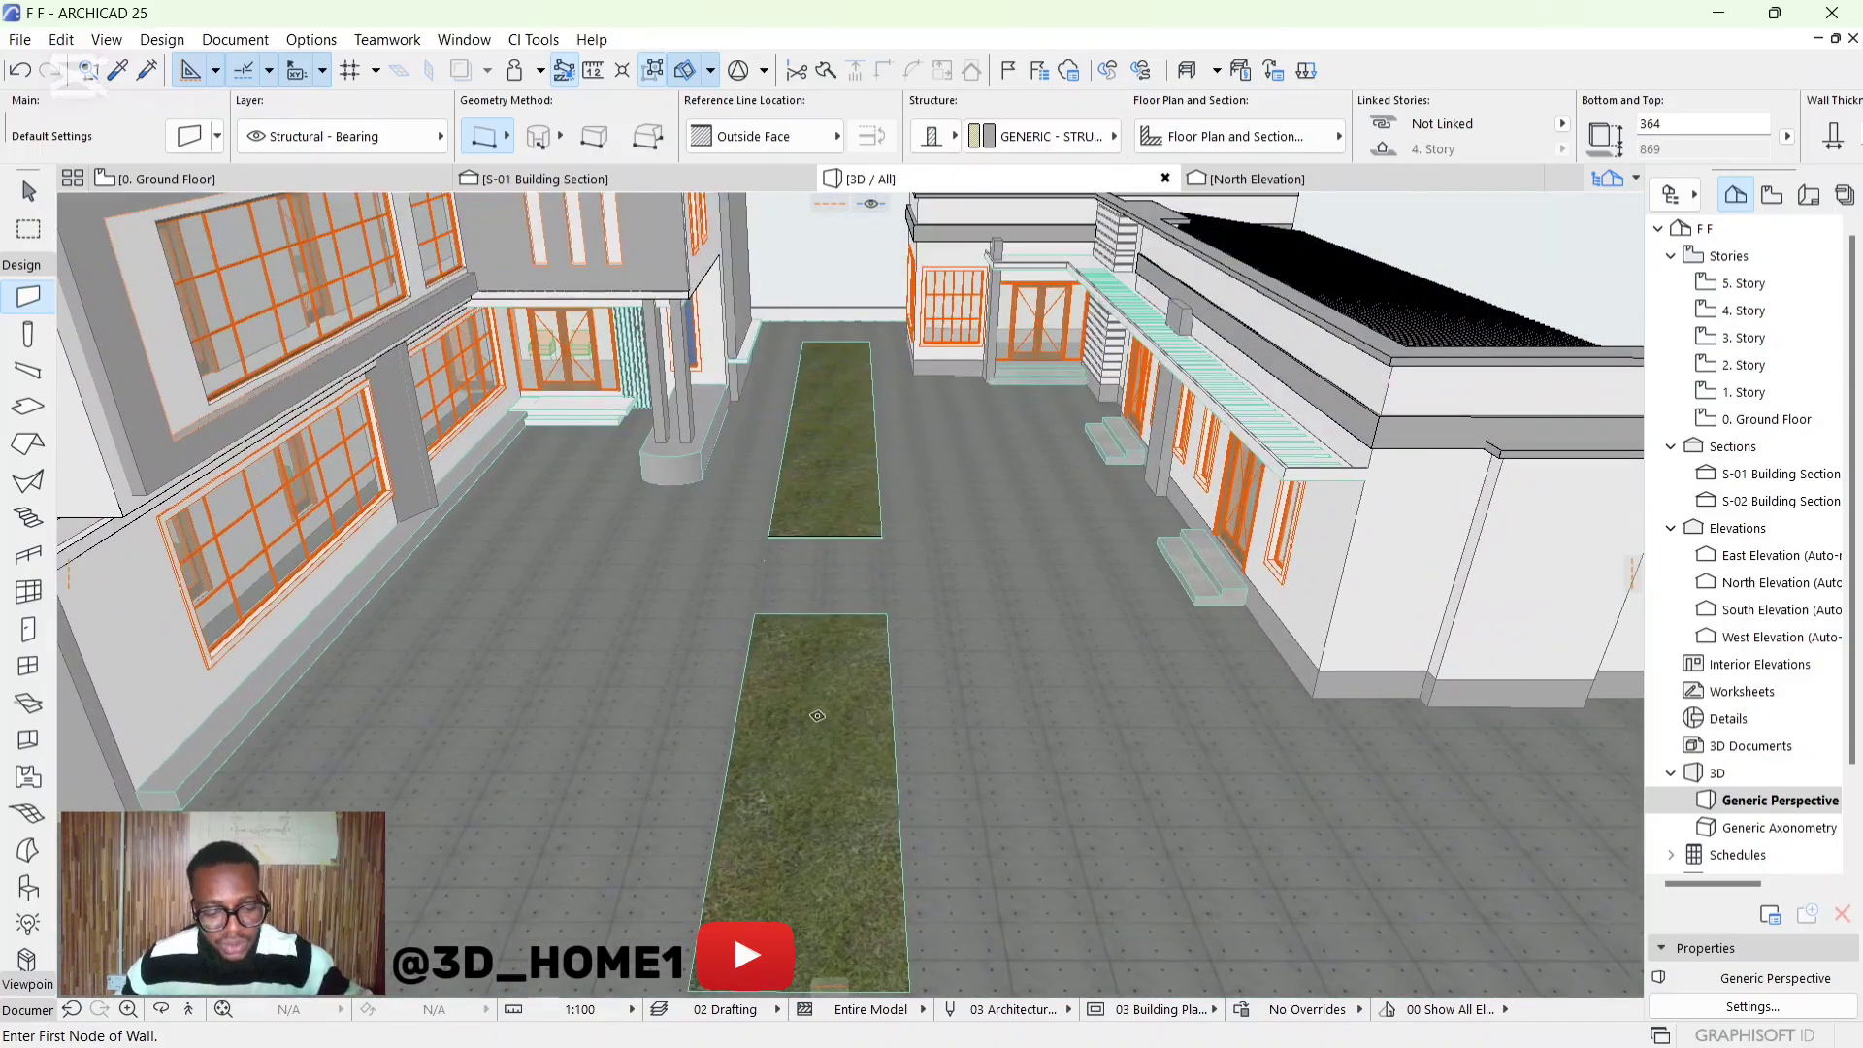
scroll(768, 699, down, 2)
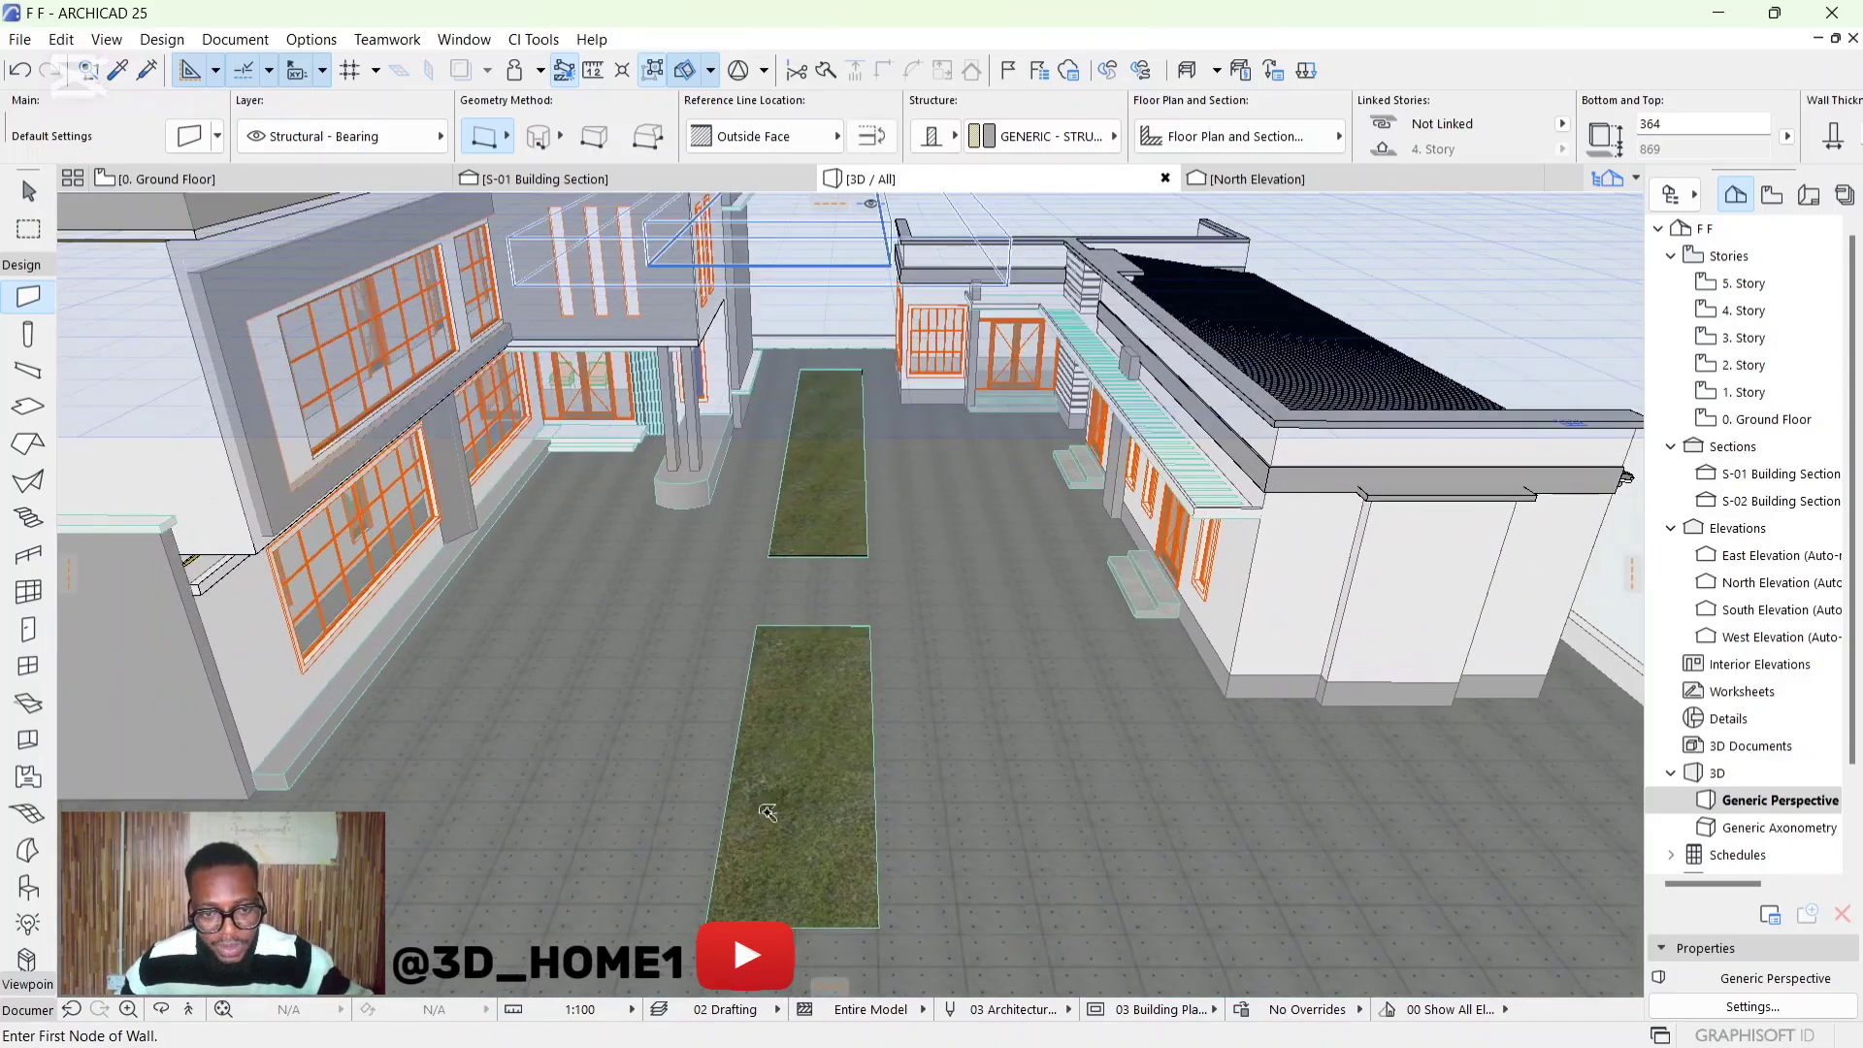
scroll(776, 906, up, 1)
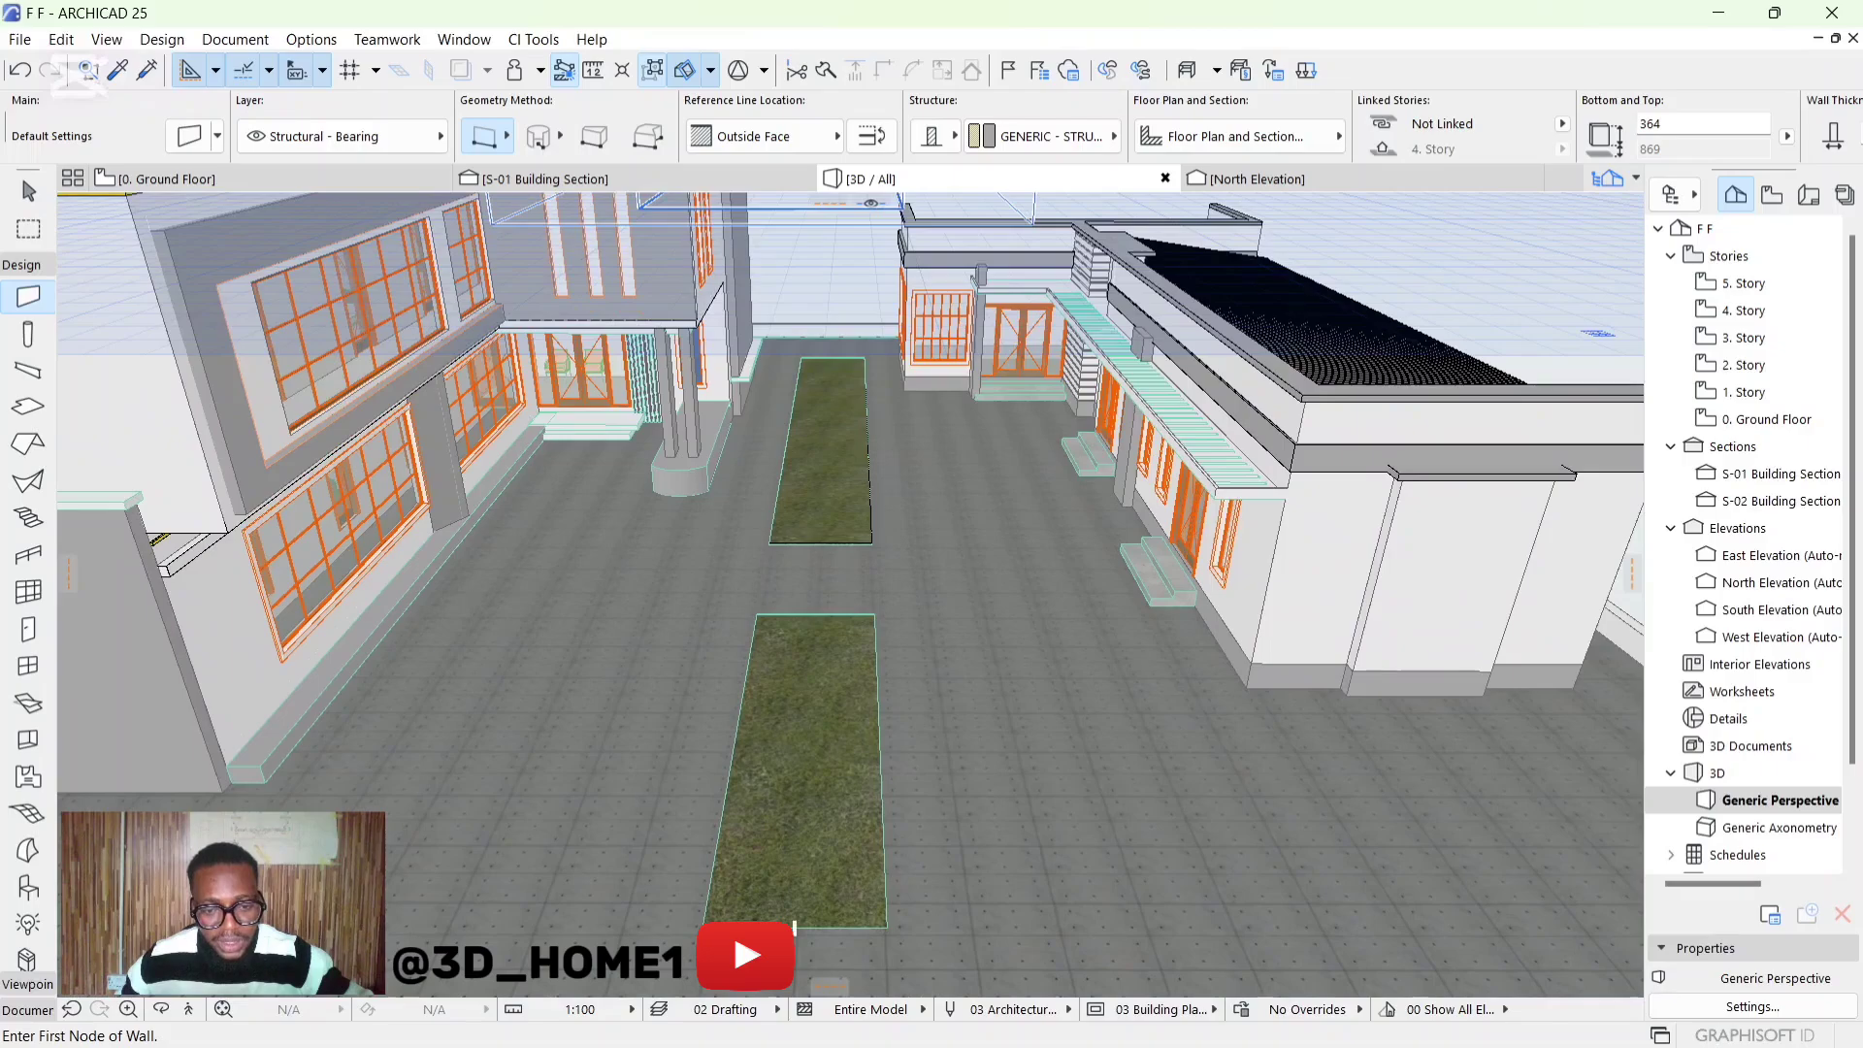
scroll(800, 927, down, 2)
scroll(814, 925, up, 2)
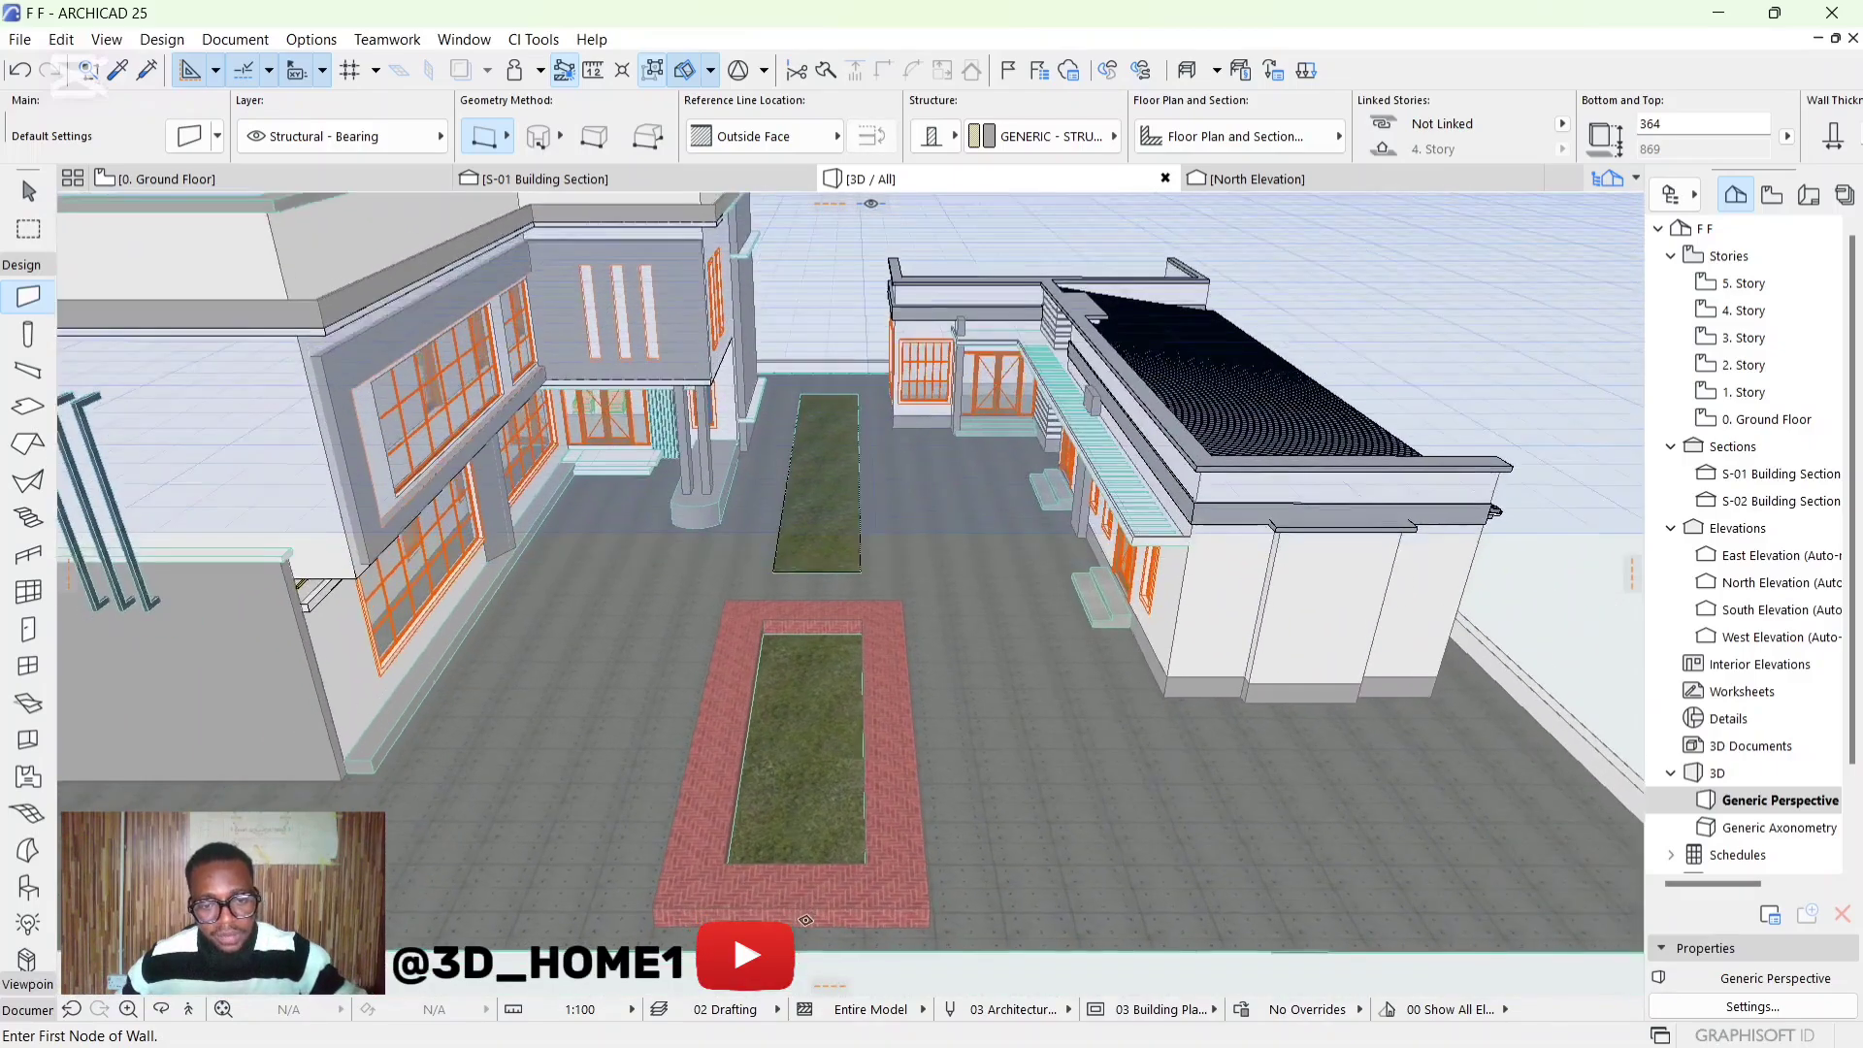
Select the four brick walls around the near lawn and set their height to 10
shift+middle_drag(816, 924, 851, 595)
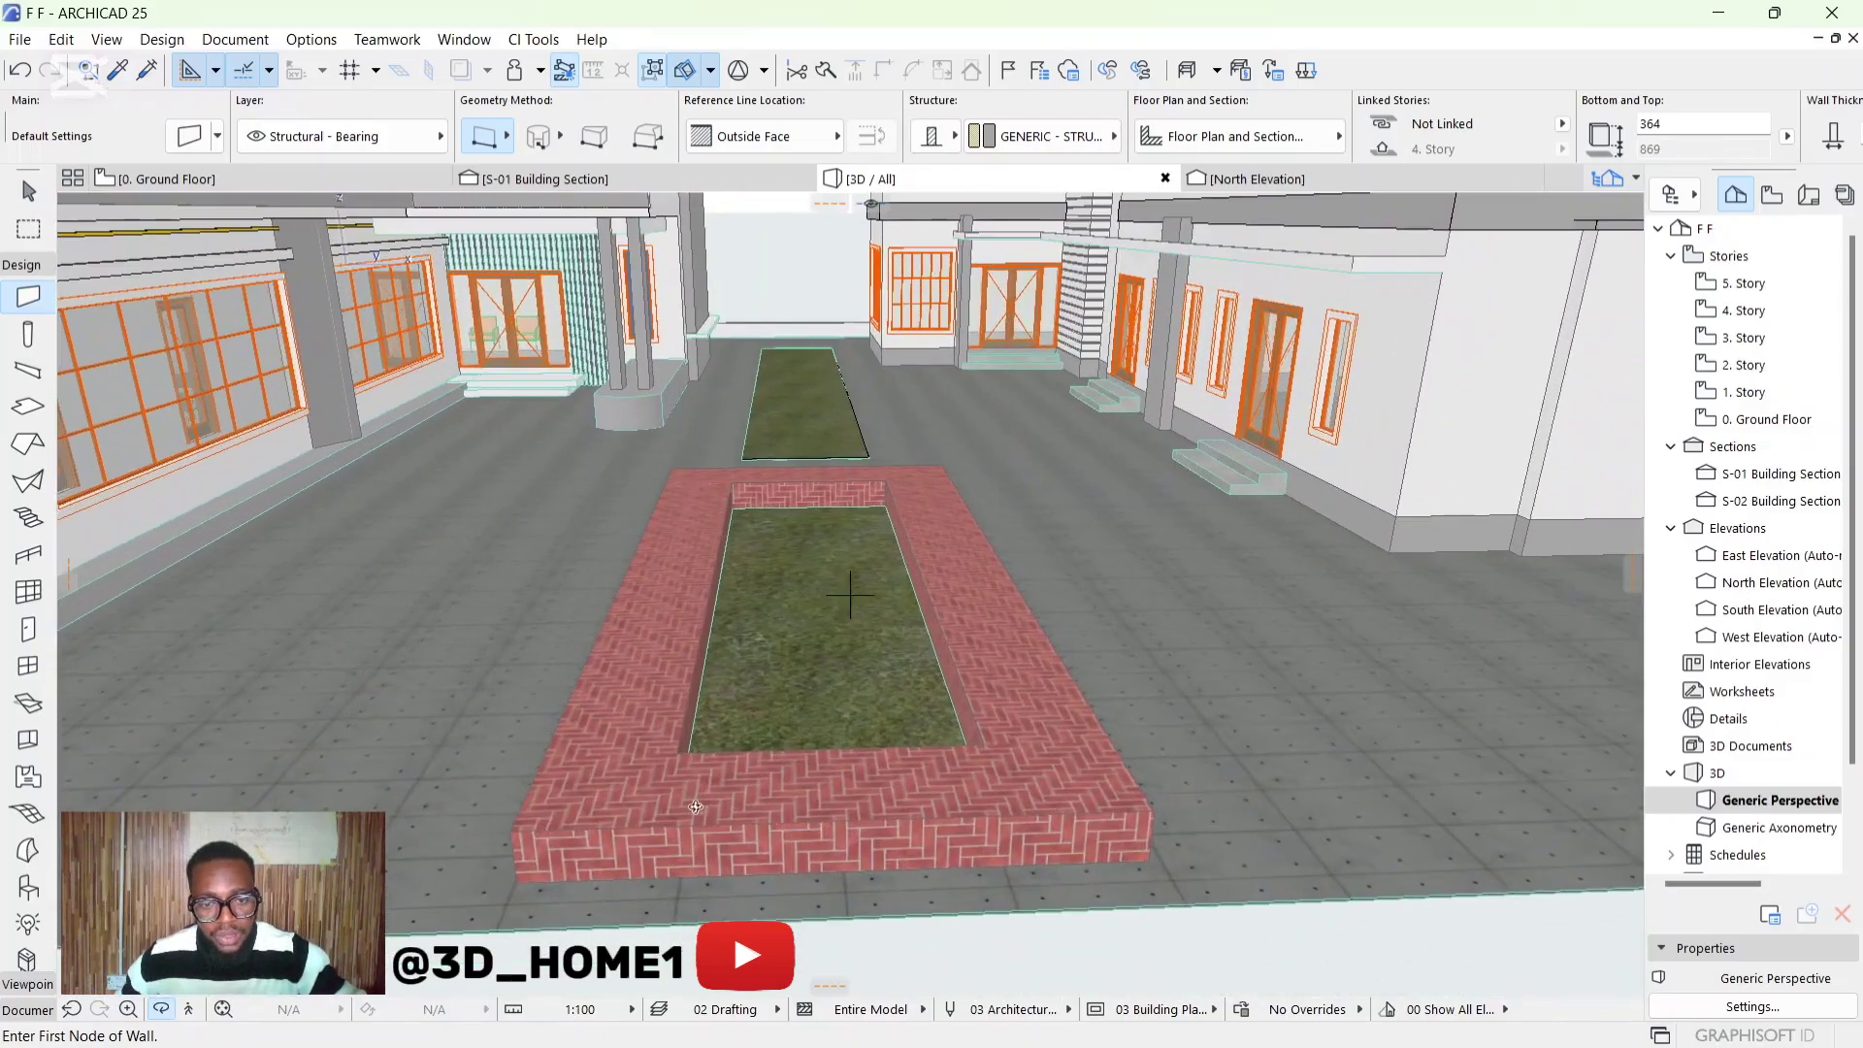
click(657, 700)
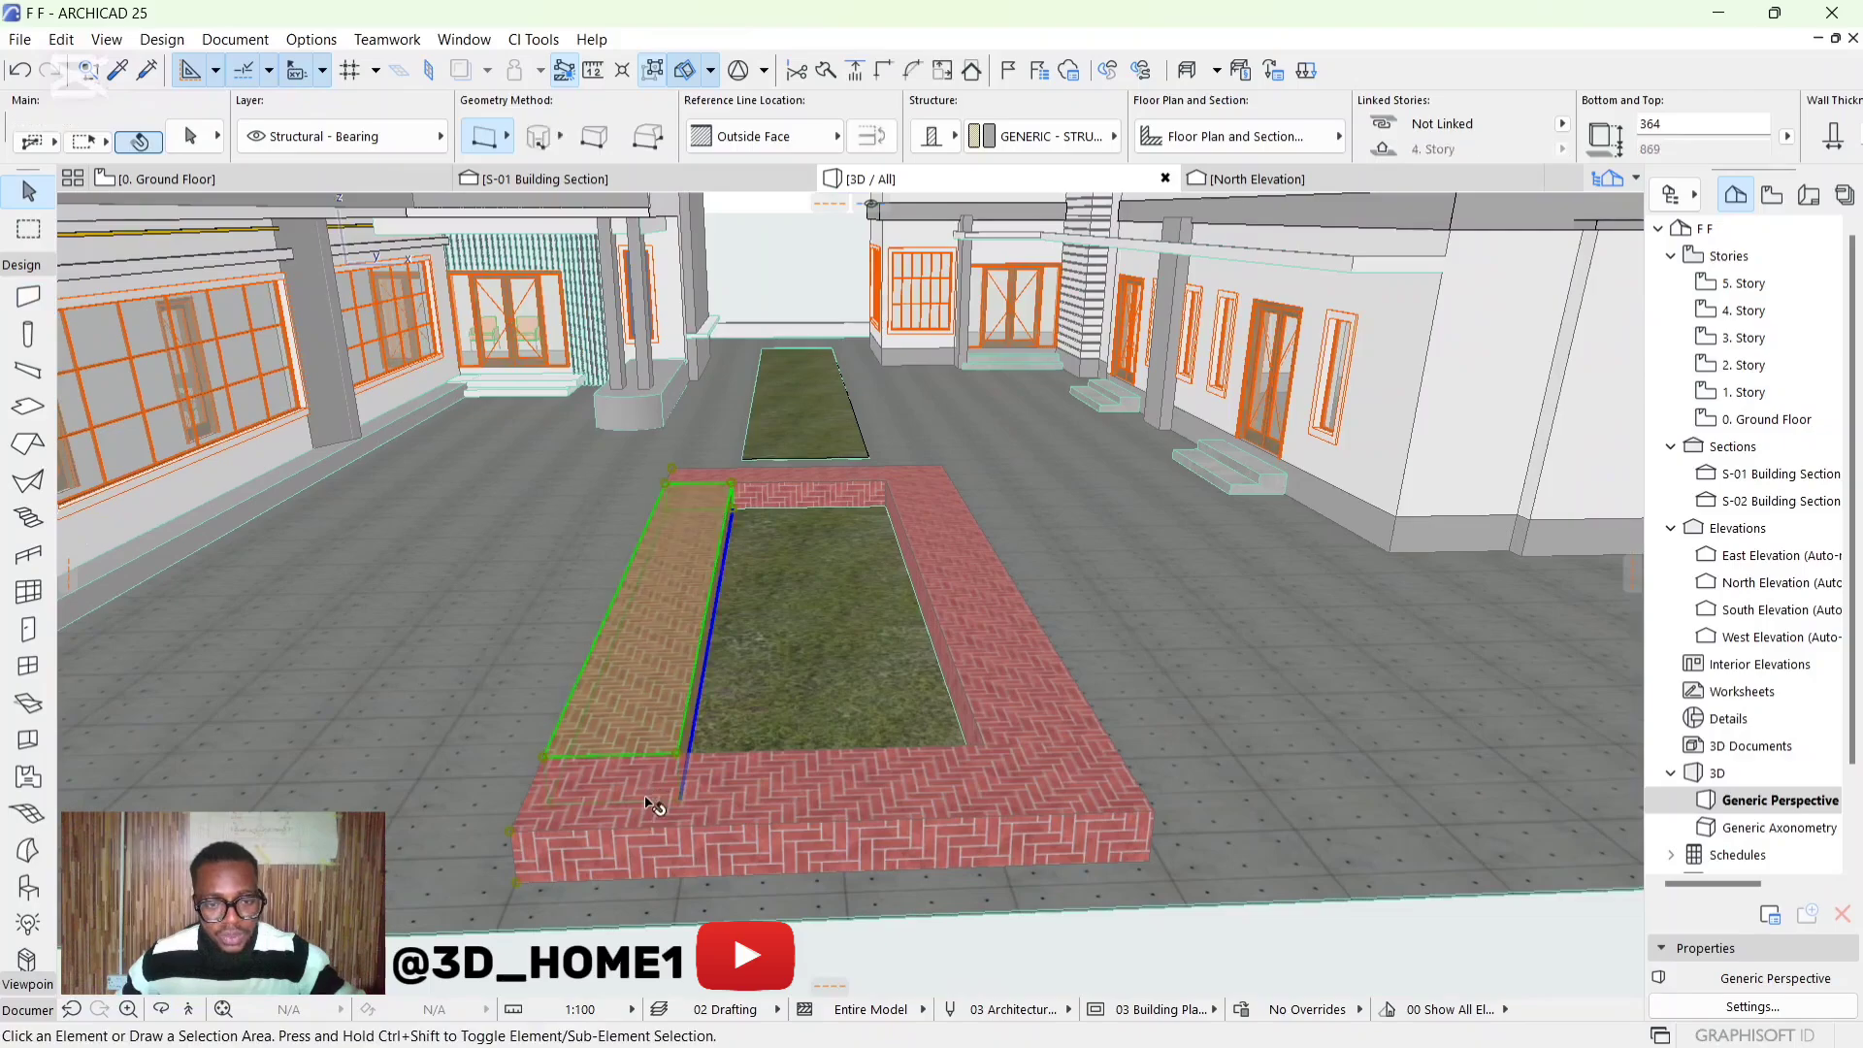
key(Escape)
click(644, 686)
shift+click(814, 493)
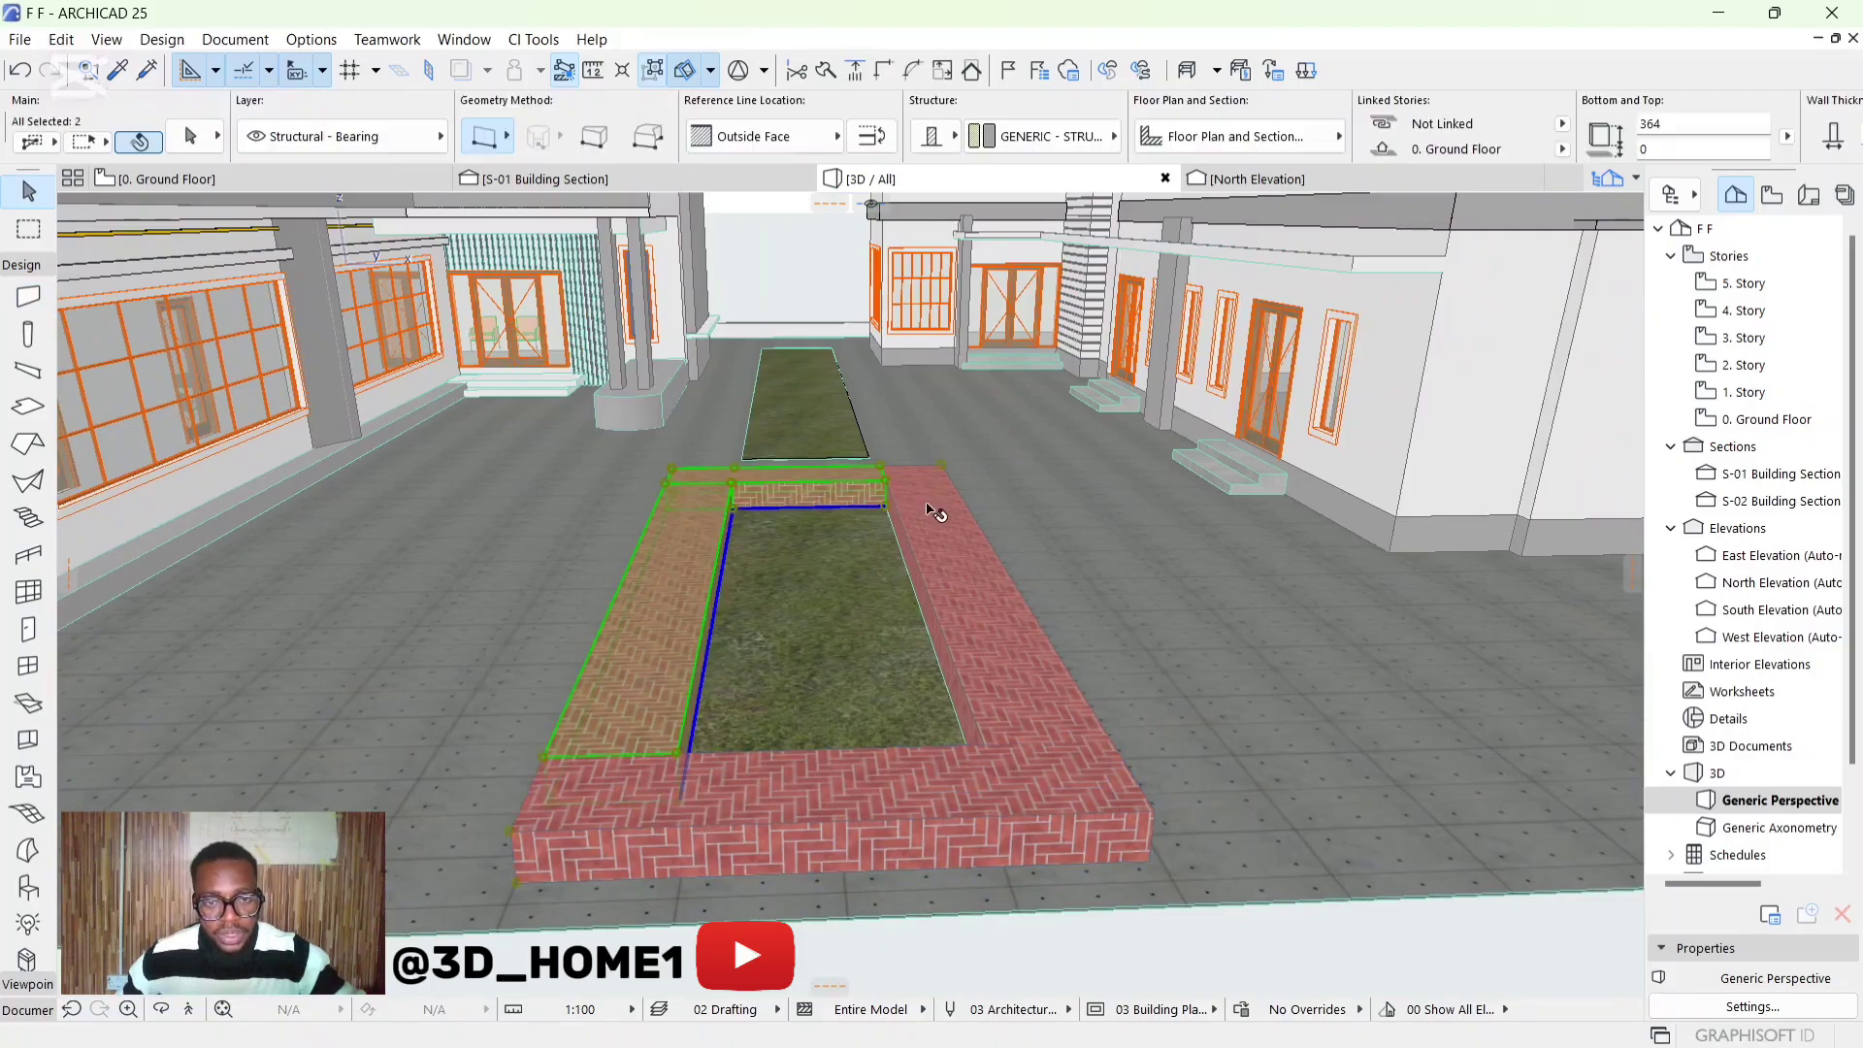
shift+click(936, 515)
shift+click(956, 715)
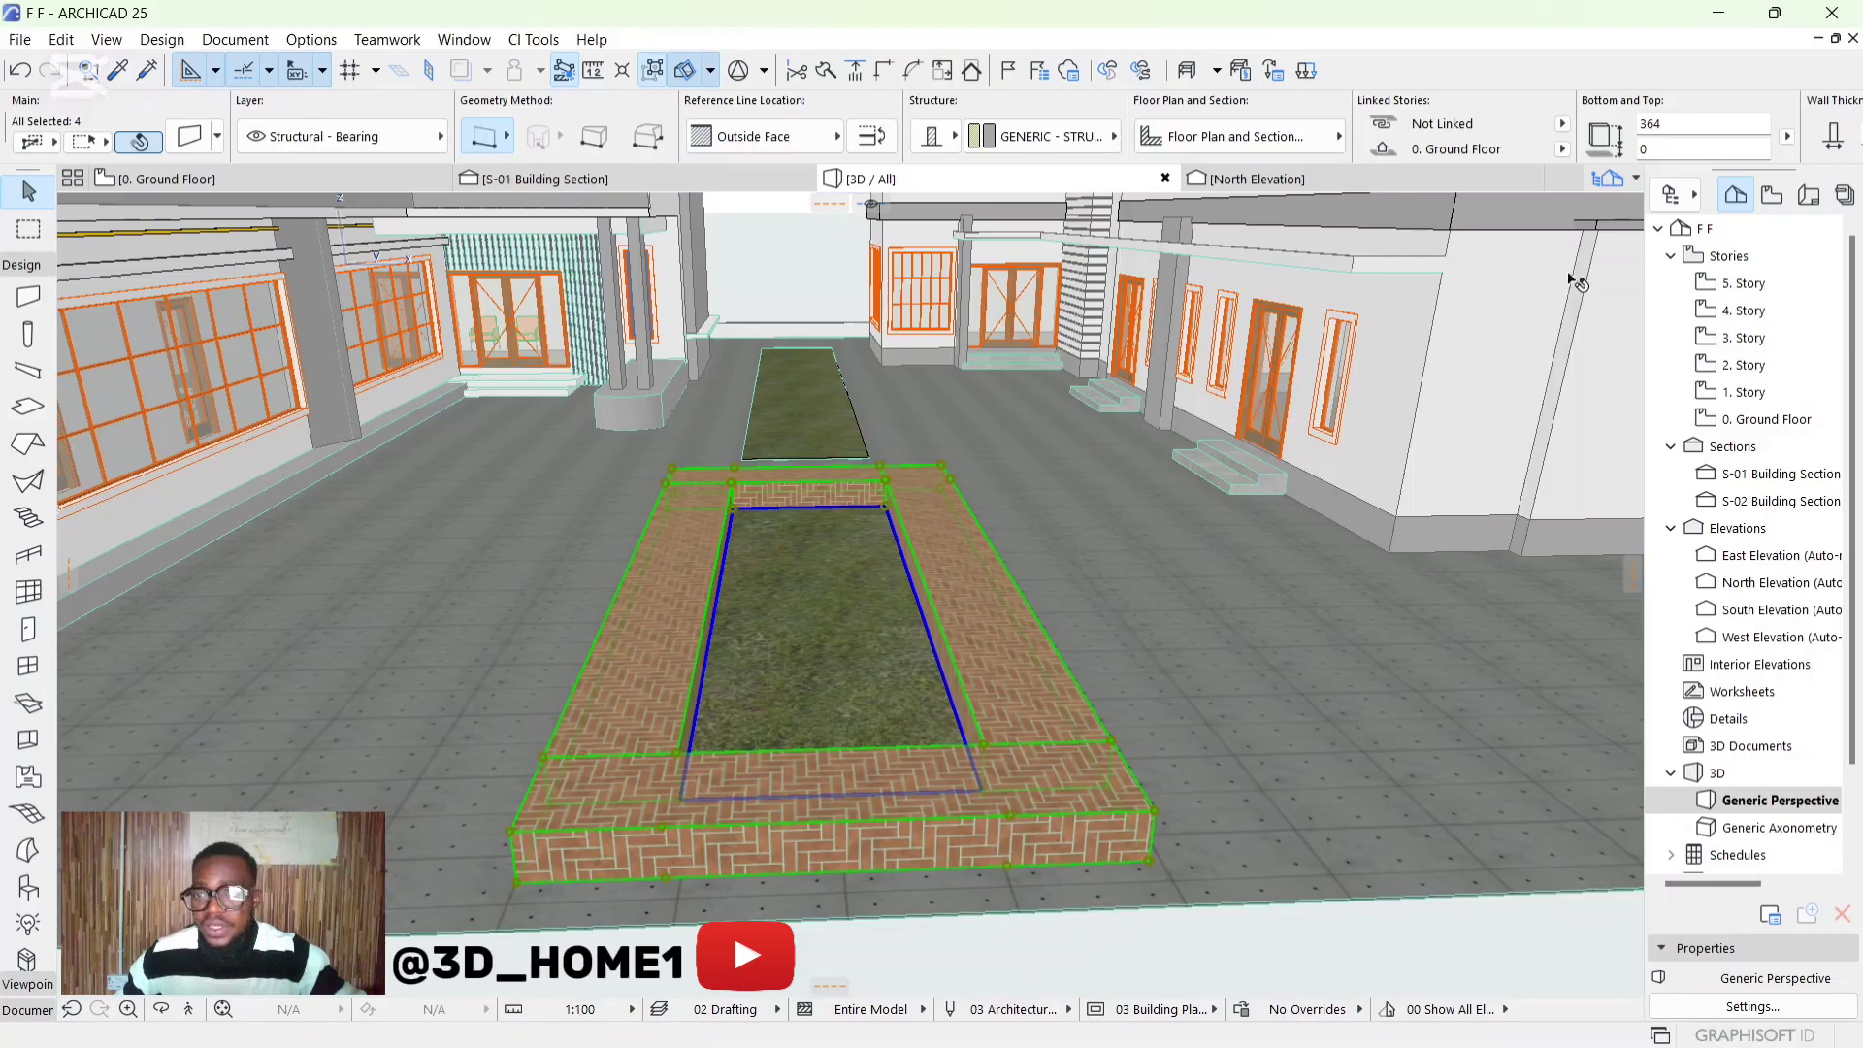
click(1672, 126)
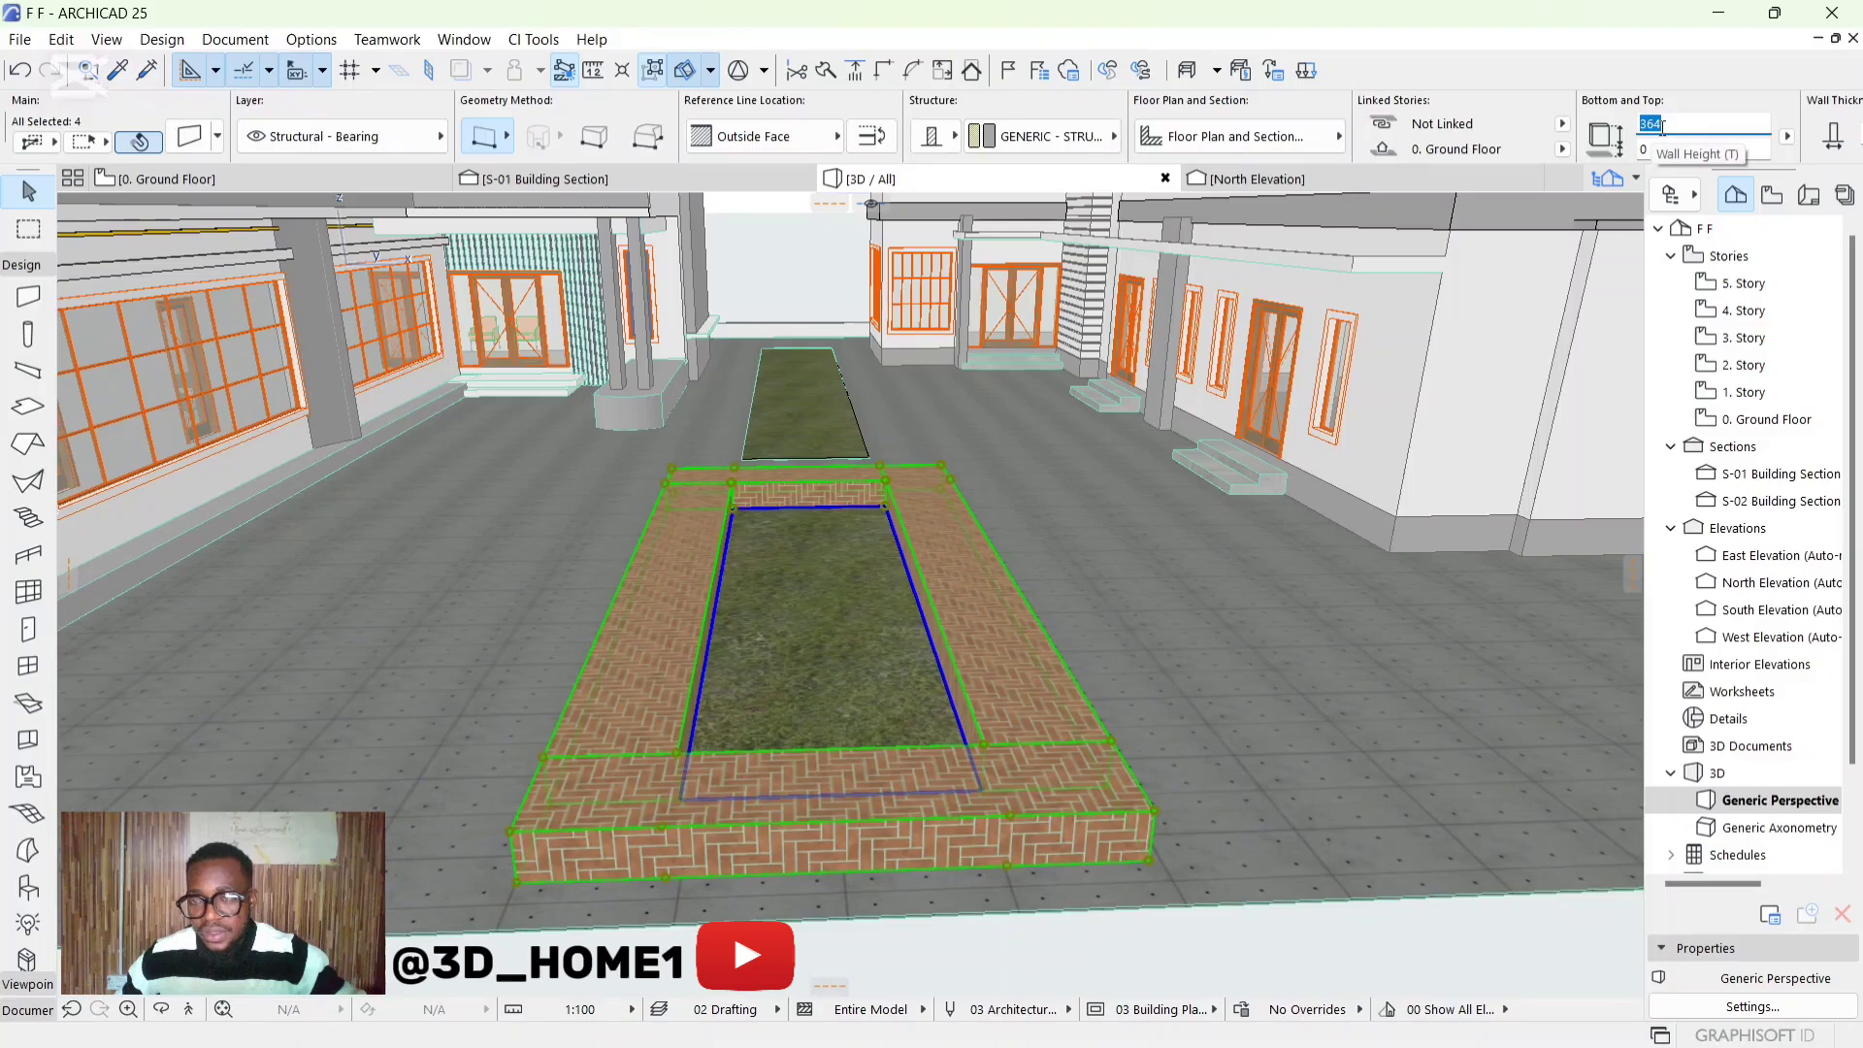
text(1)
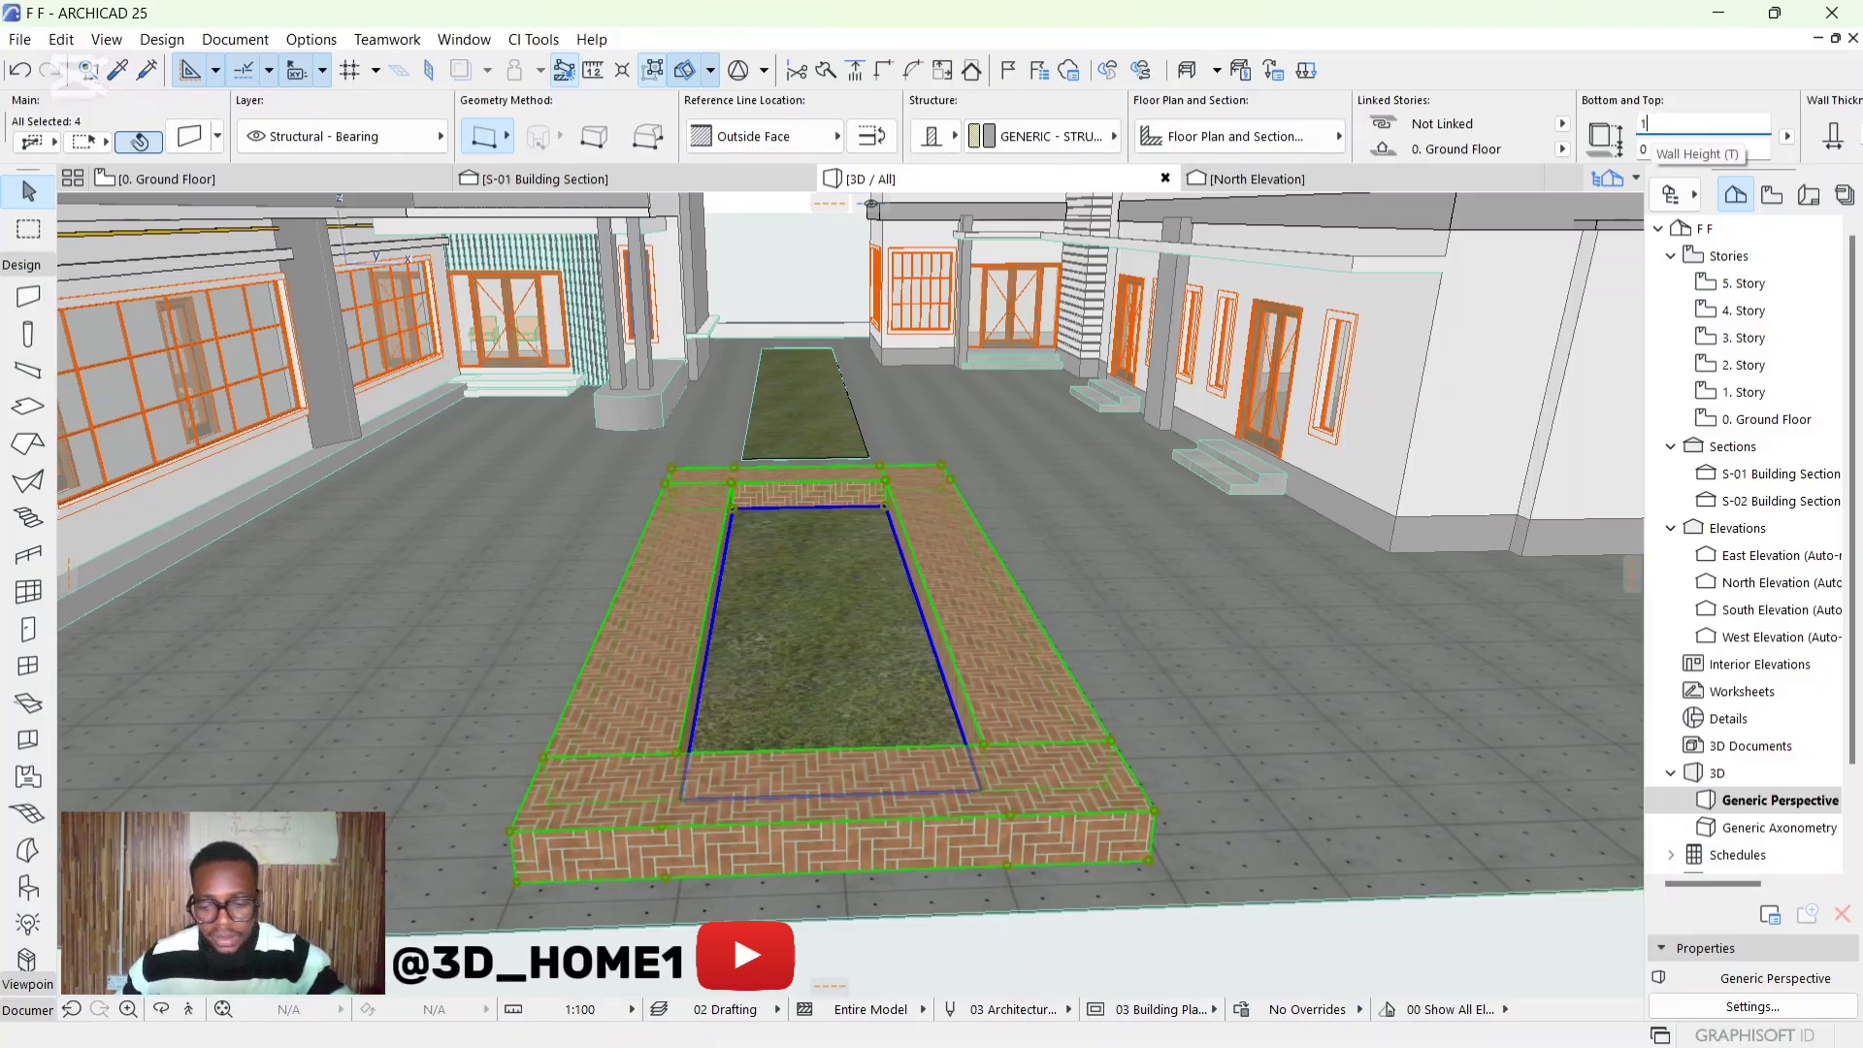
text(0)
key(Return)
click(1075, 520)
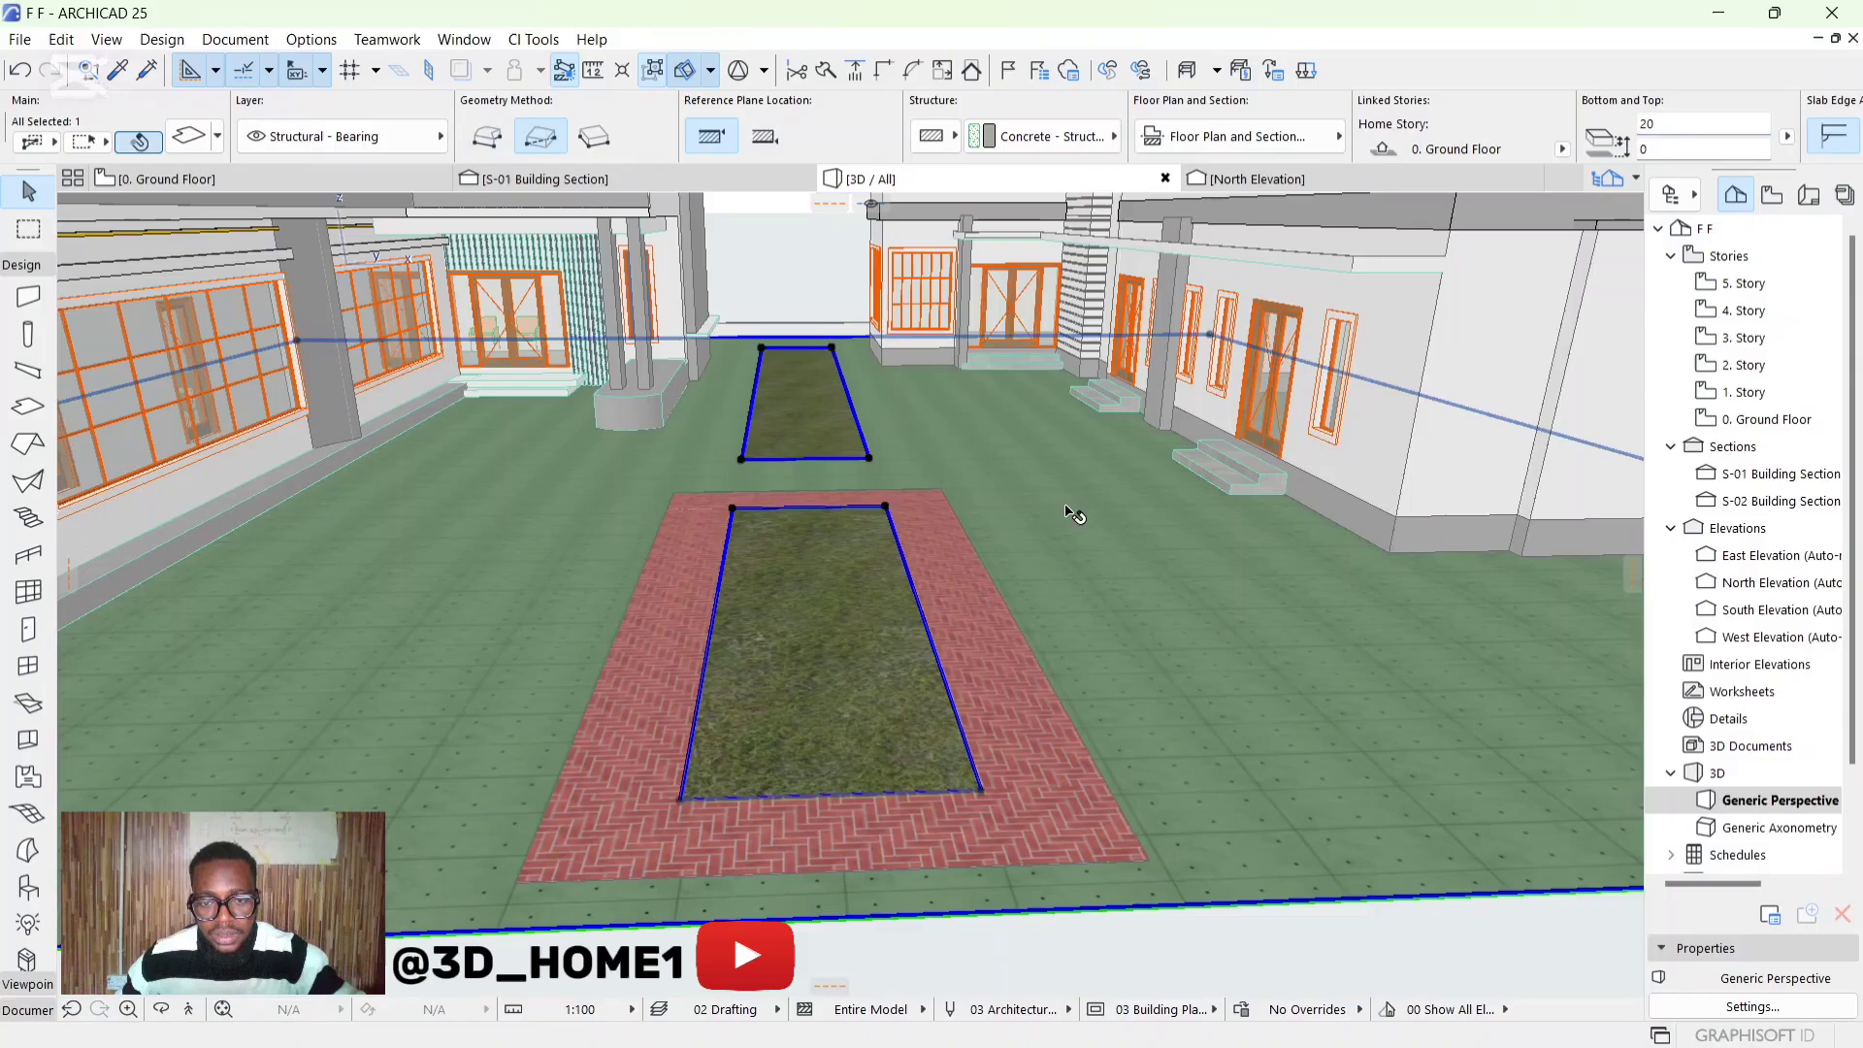
key(Escape)
Create a matching ring of herringbone brick walls around the far lawn's outline
shift+middle_drag(1069, 803, 966, 789)
scroll(878, 791, down, 8)
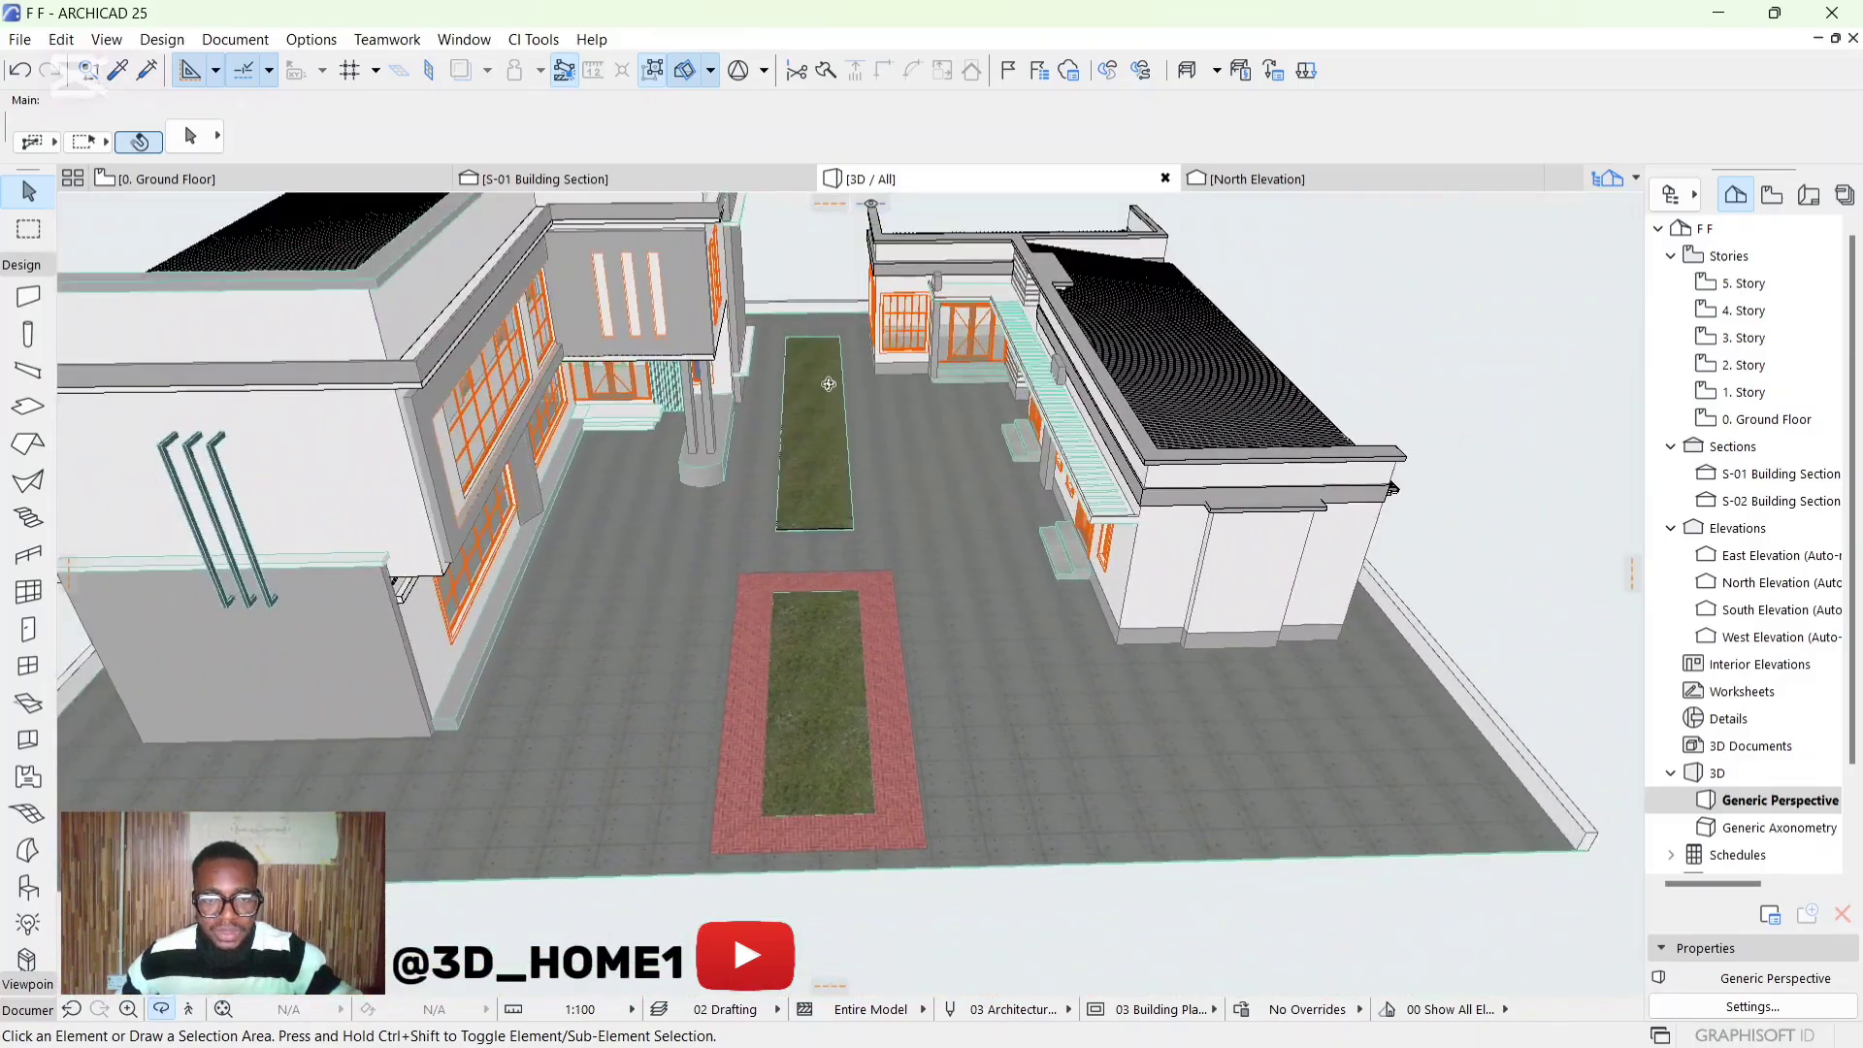
scroll(828, 383, up, 5)
key(Escape)
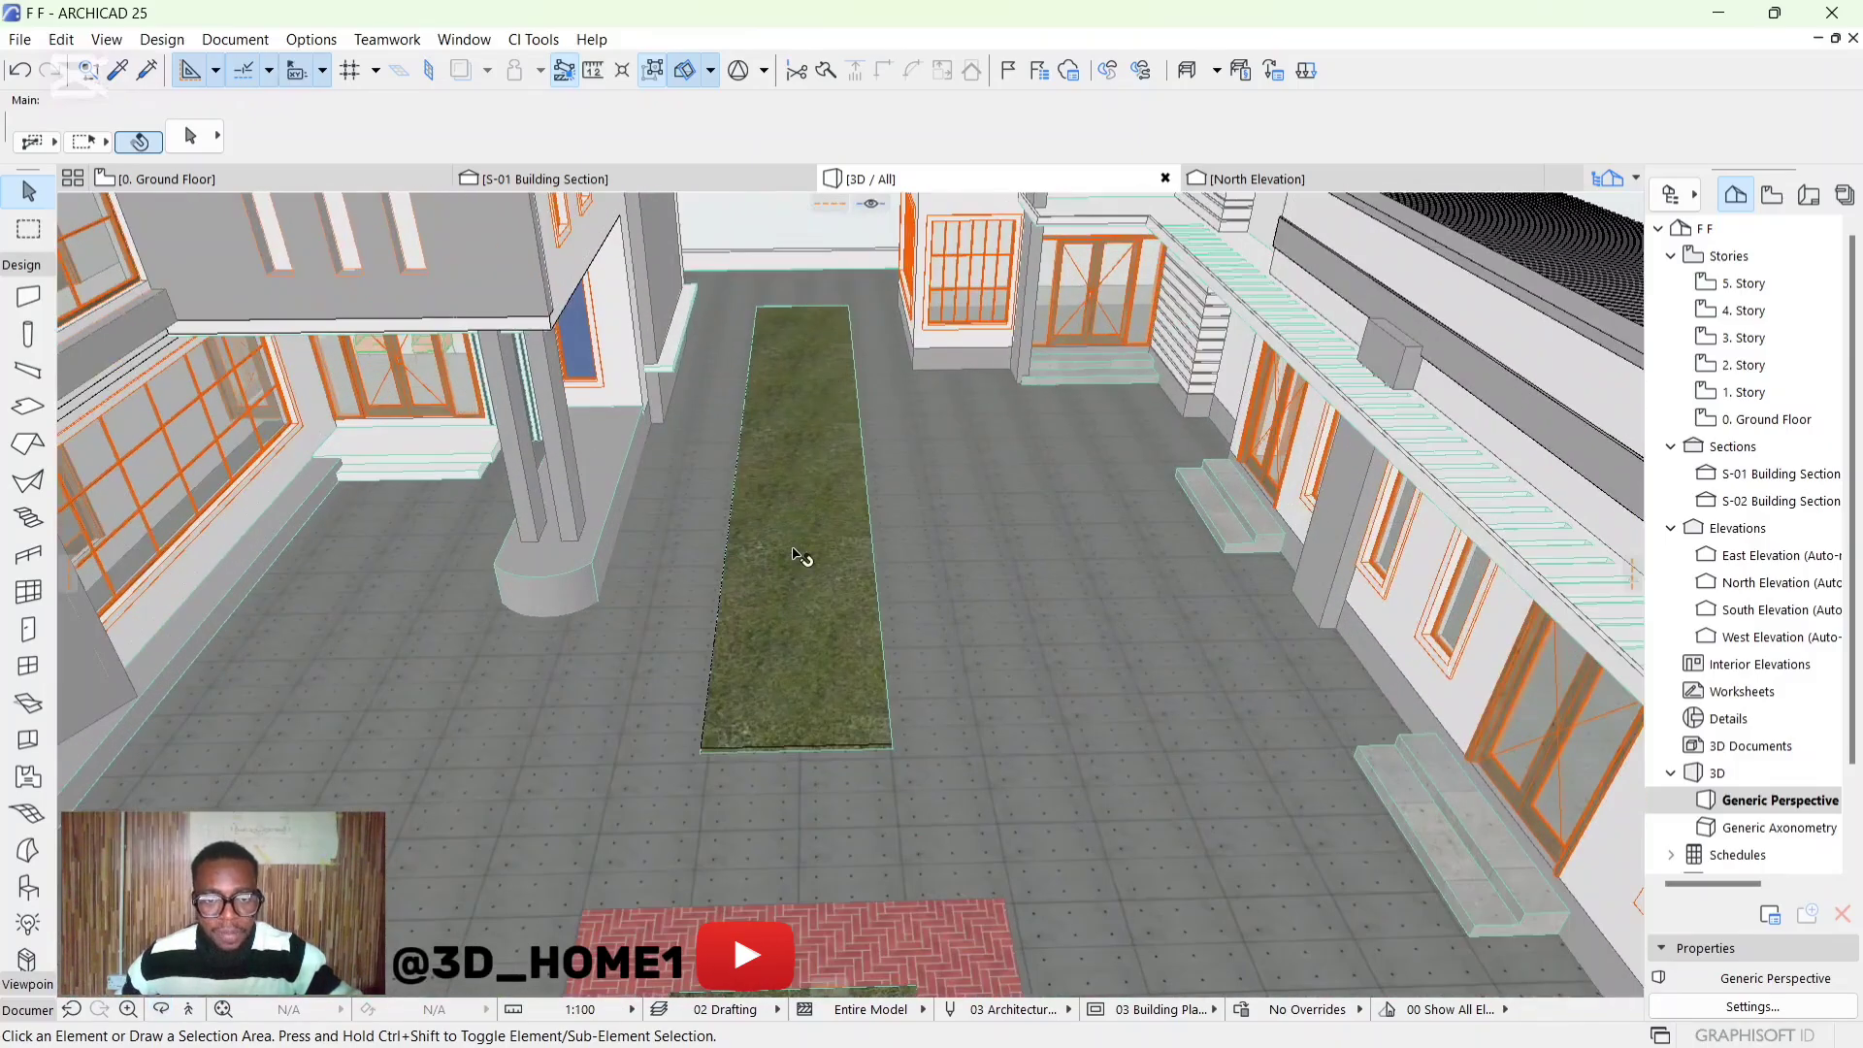
click(18, 307)
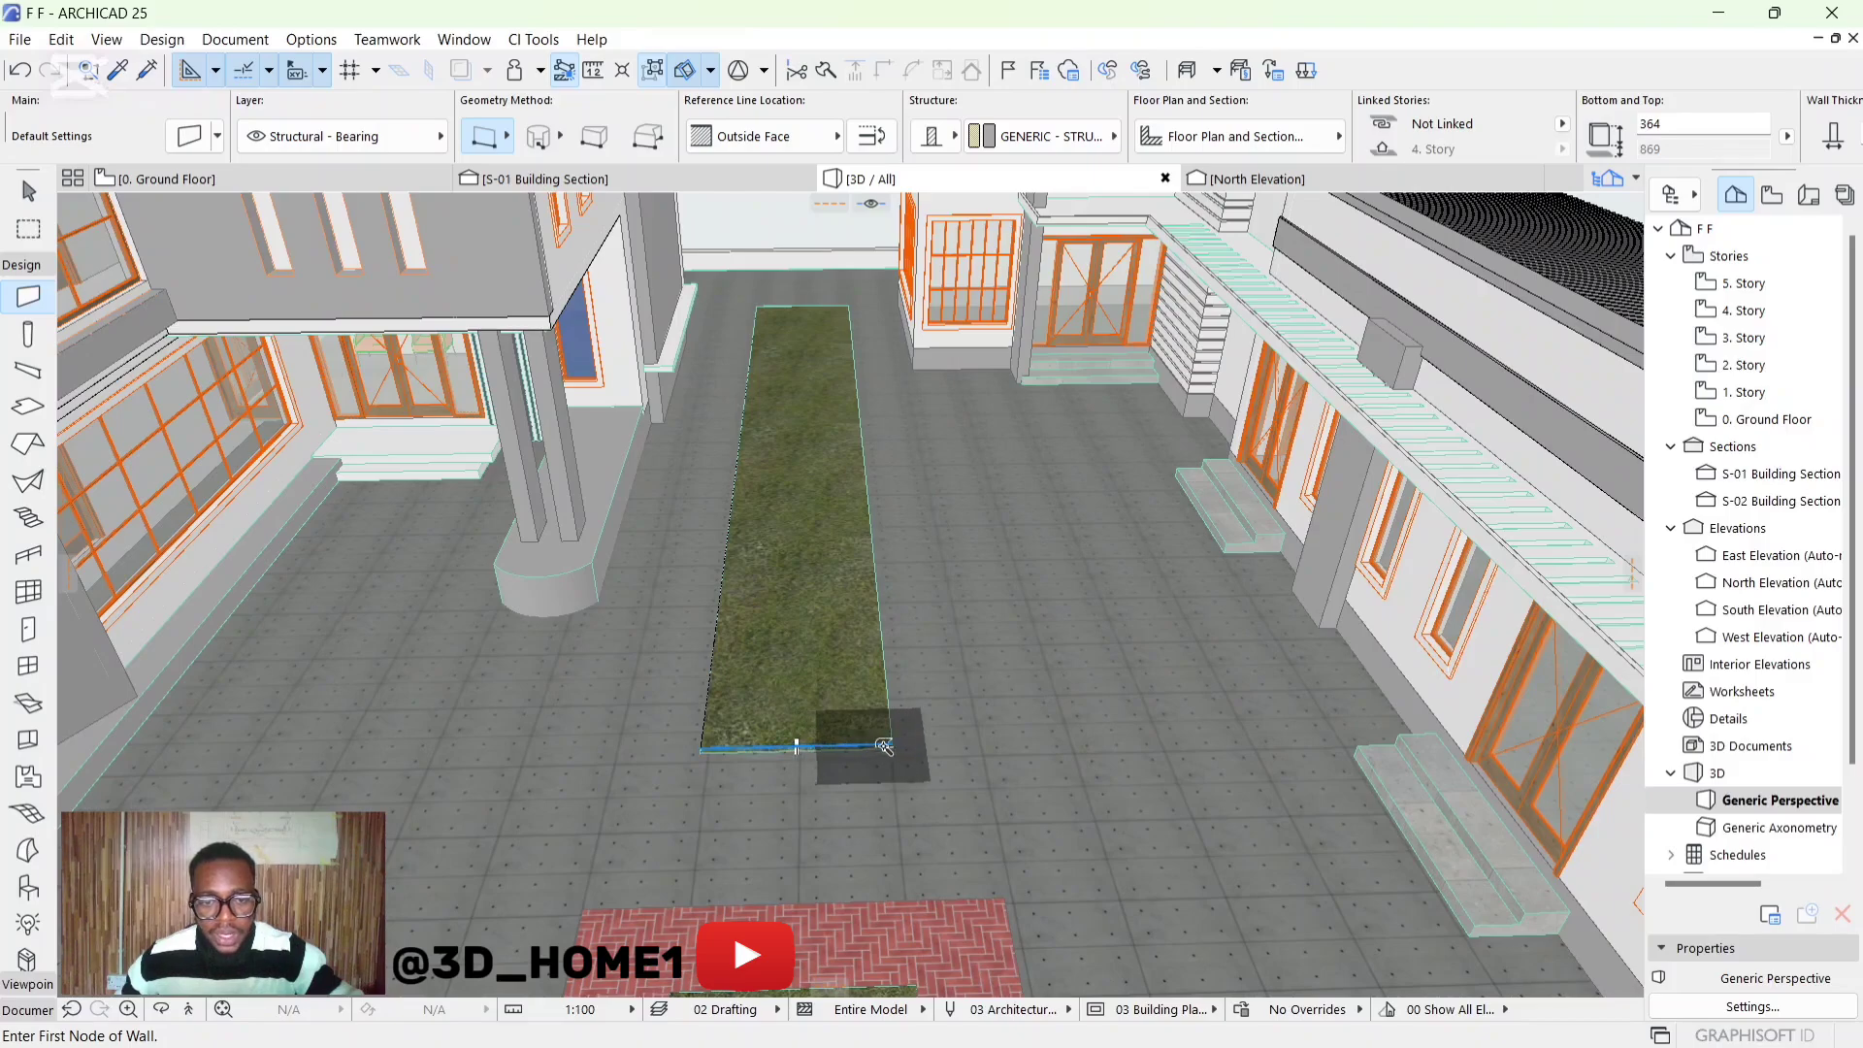
click(894, 713)
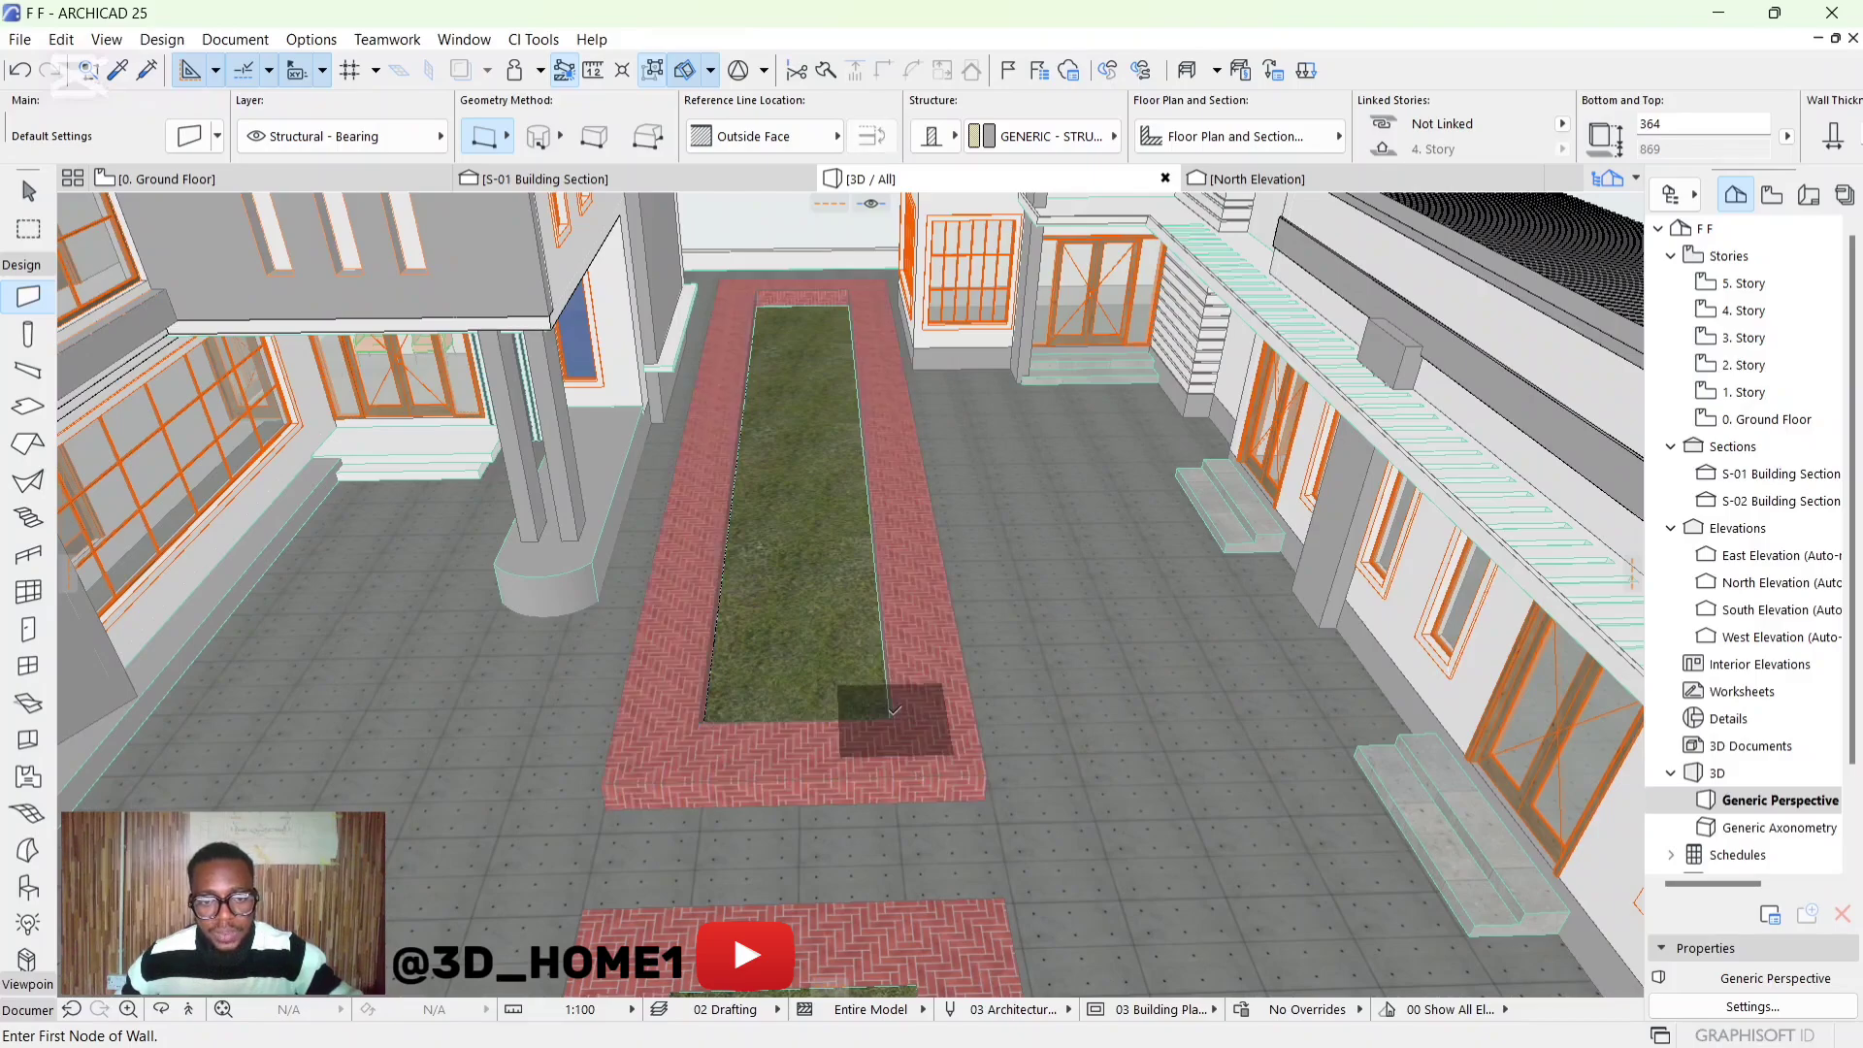
key(Escape)
Select the four brick walls around the far lawn and set their height to 10
scroll(902, 772, down, 2)
click(755, 378)
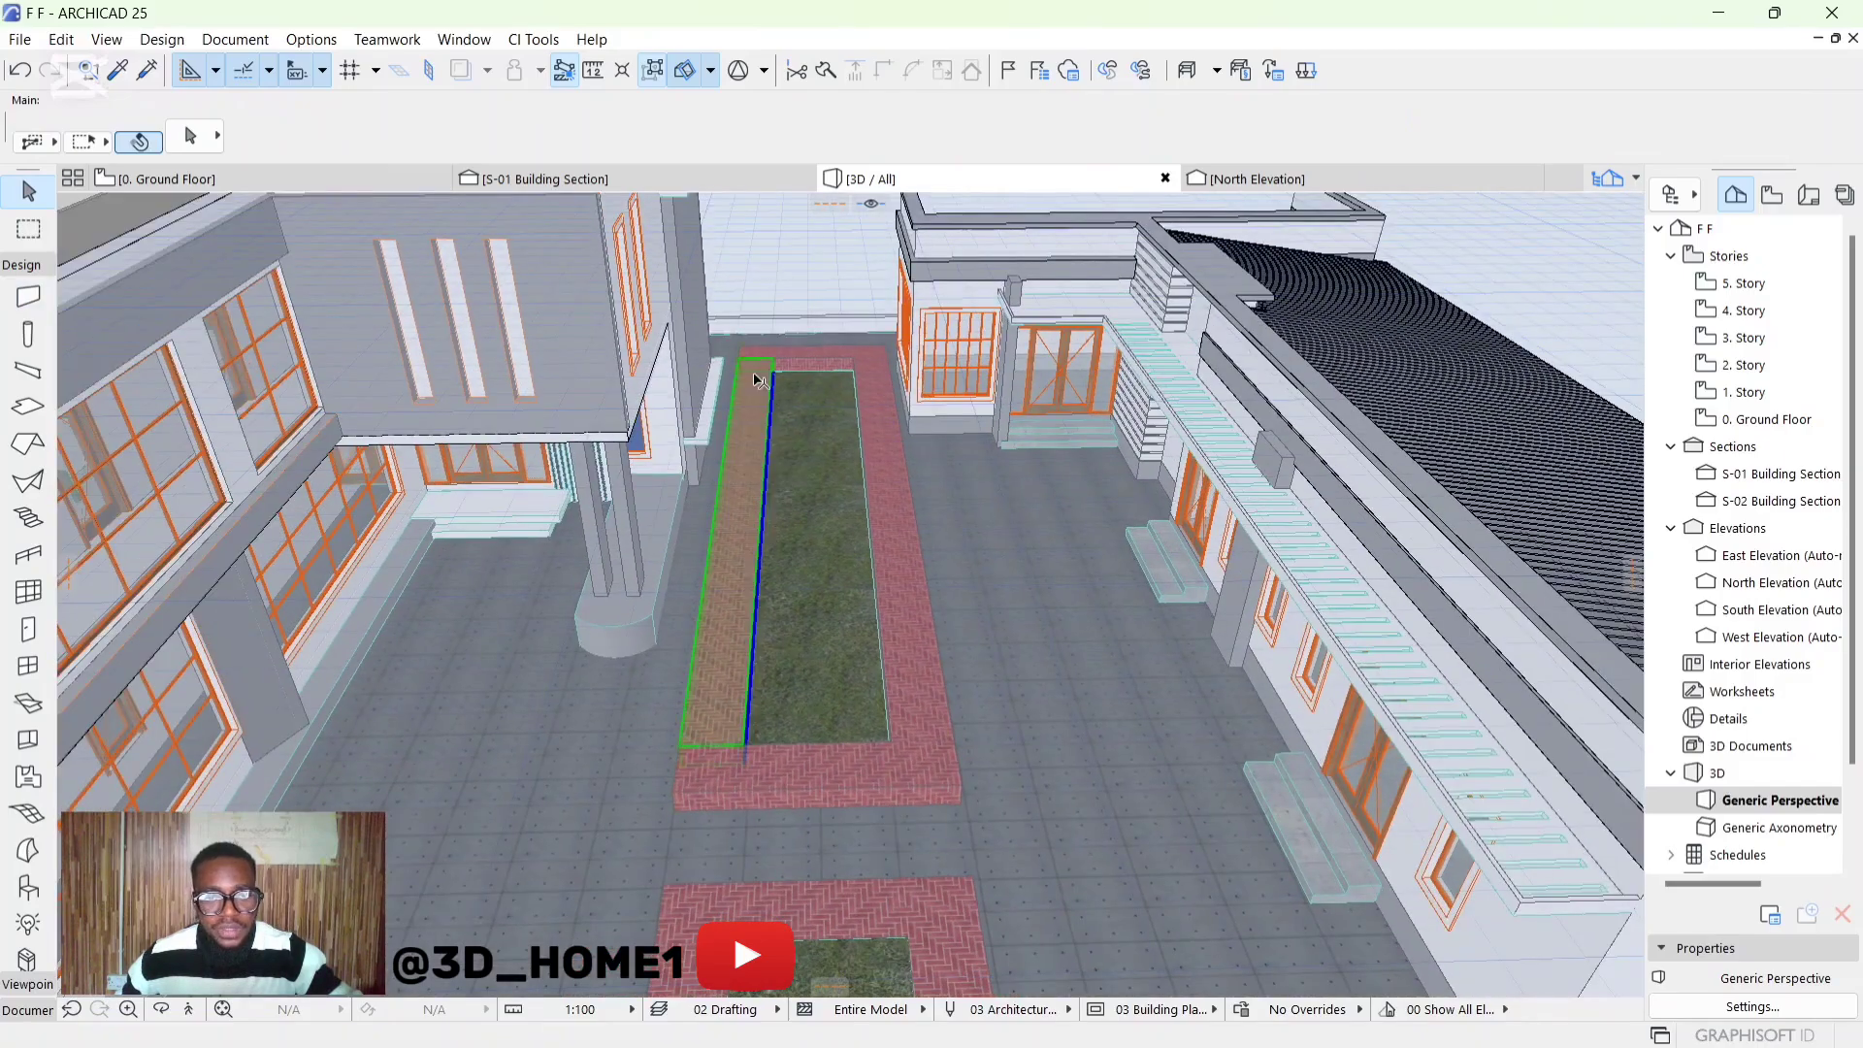
shift+click(811, 357)
shift+click(901, 558)
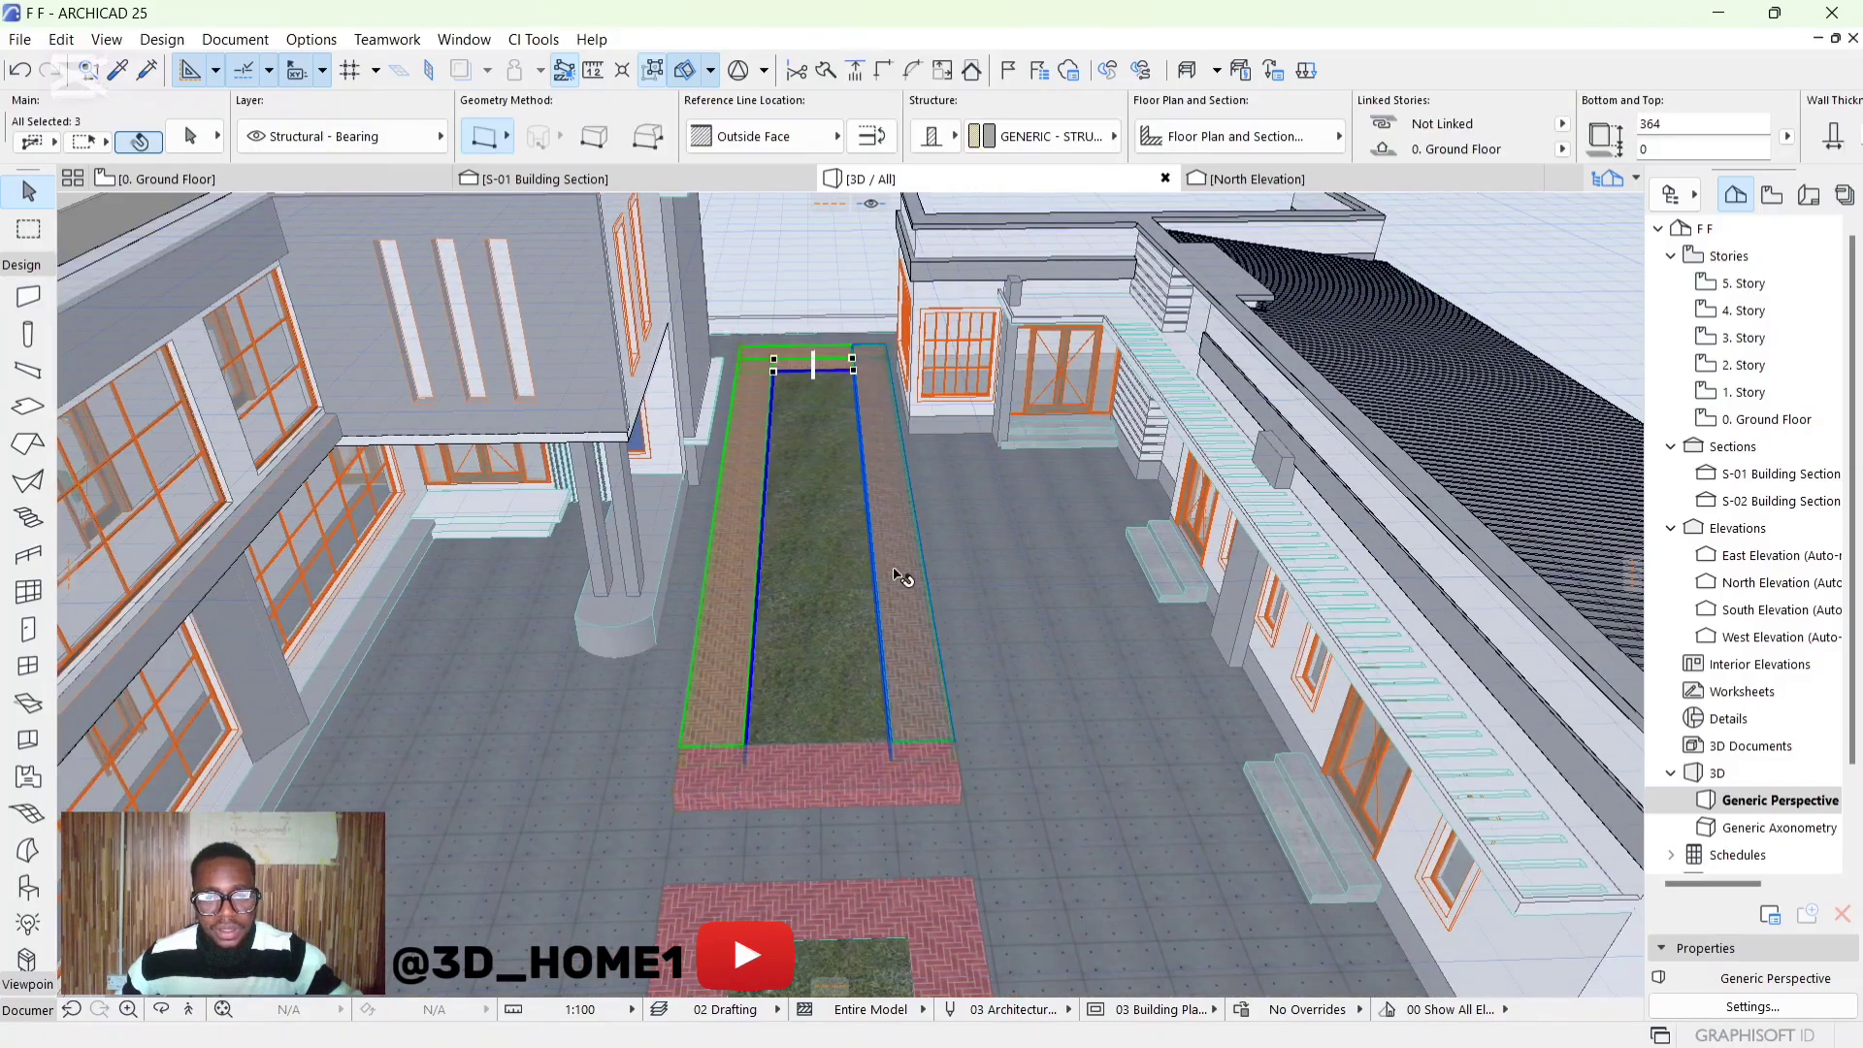
shift+click(862, 779)
click(1667, 126)
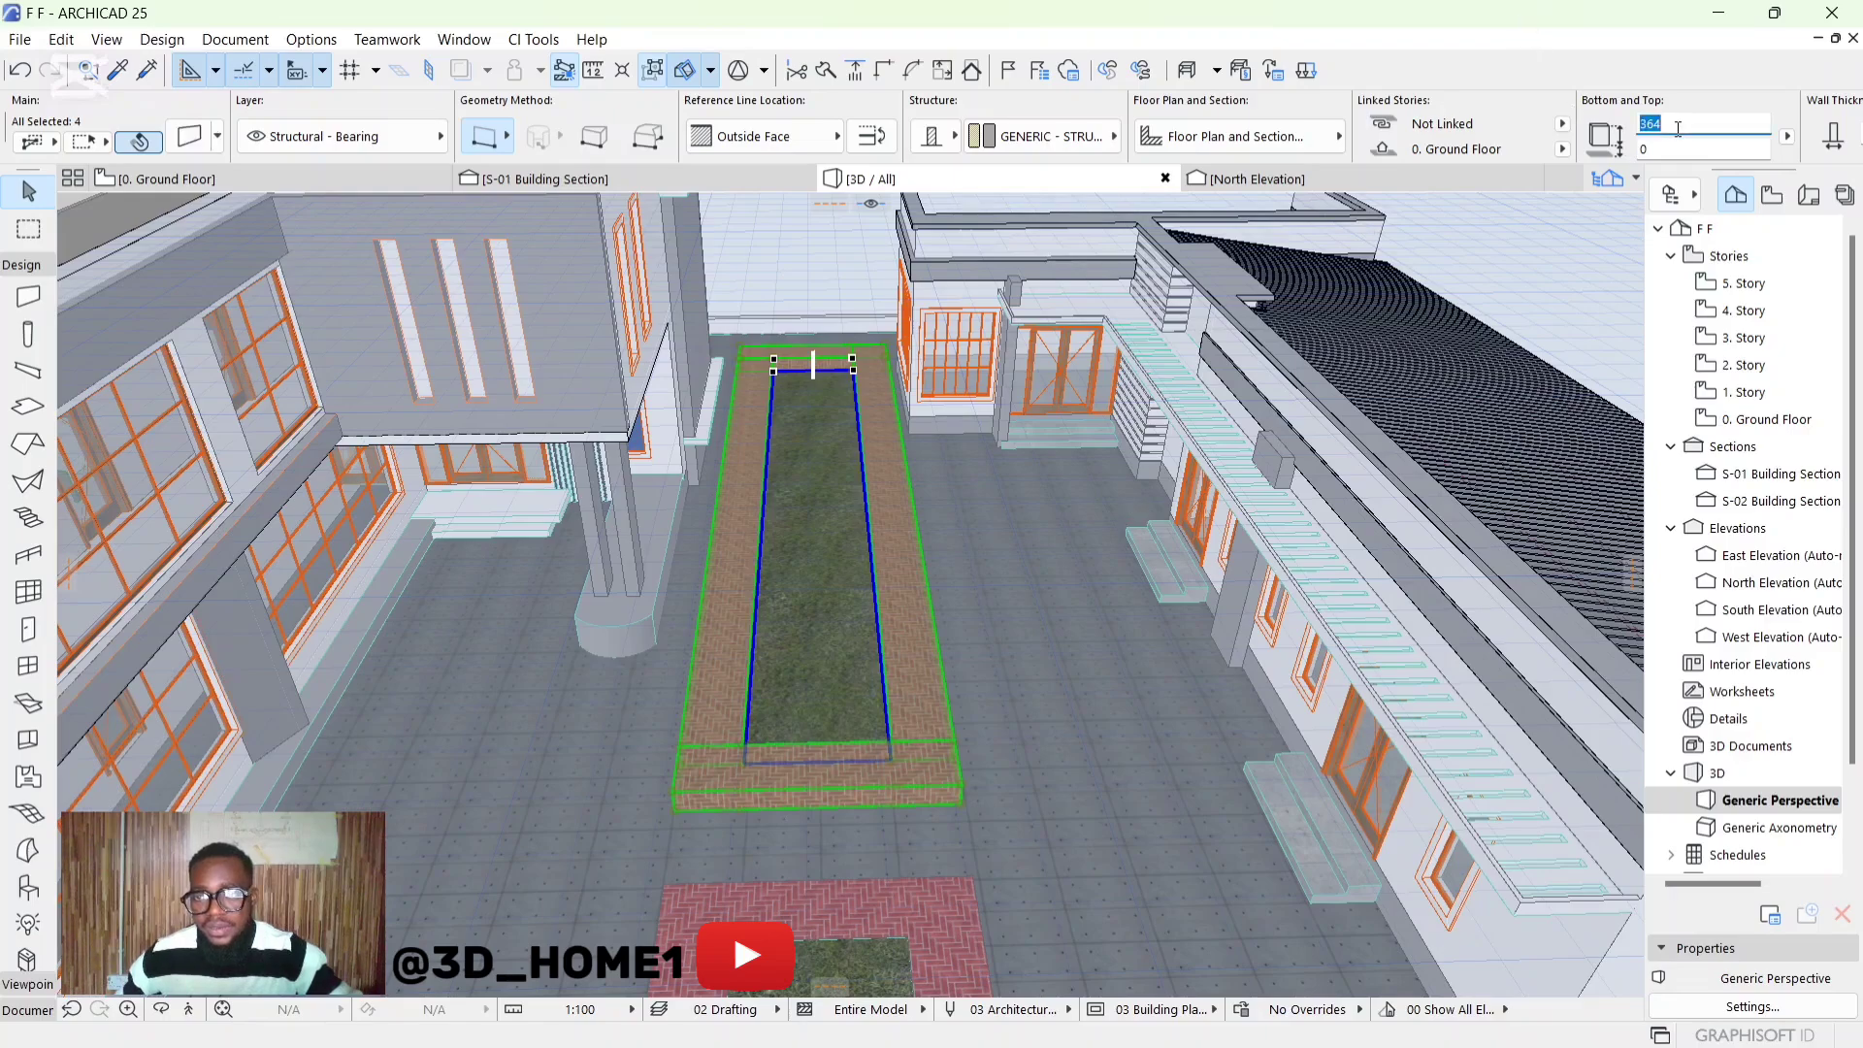
text(1)
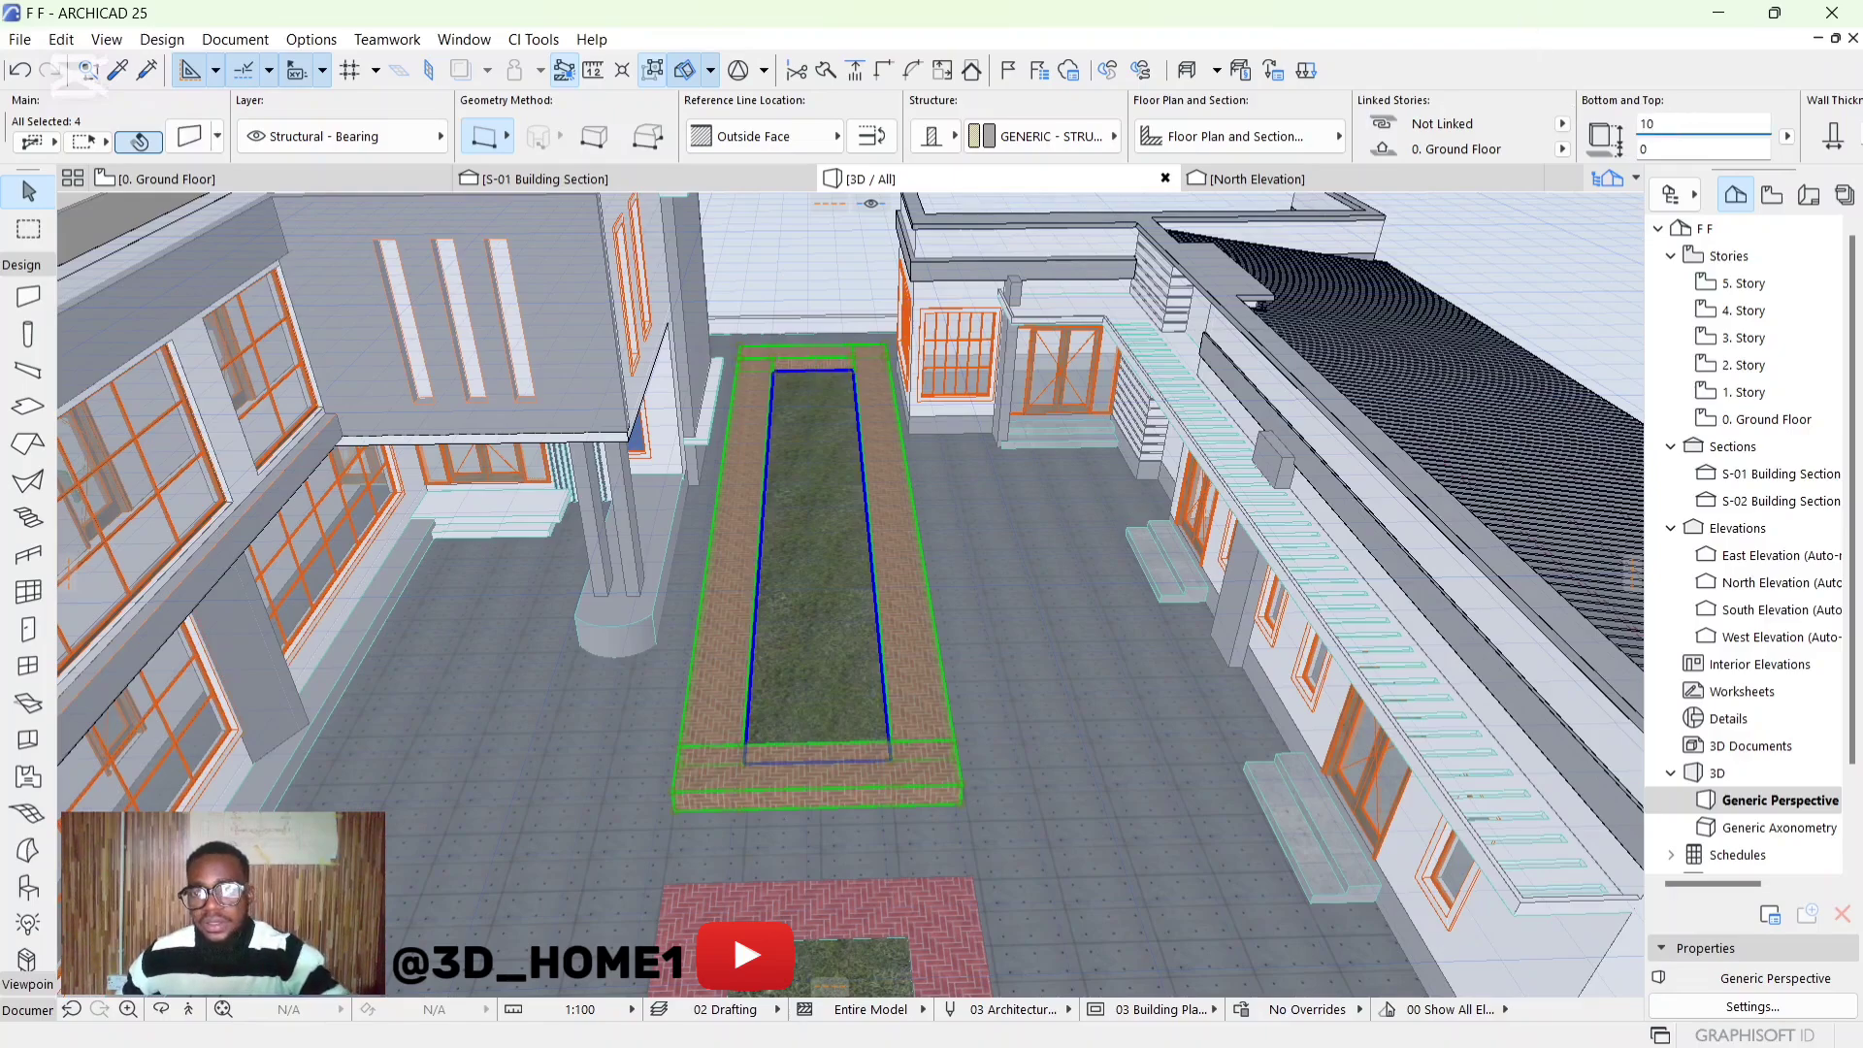
text(0)
key(Return)
click(1012, 641)
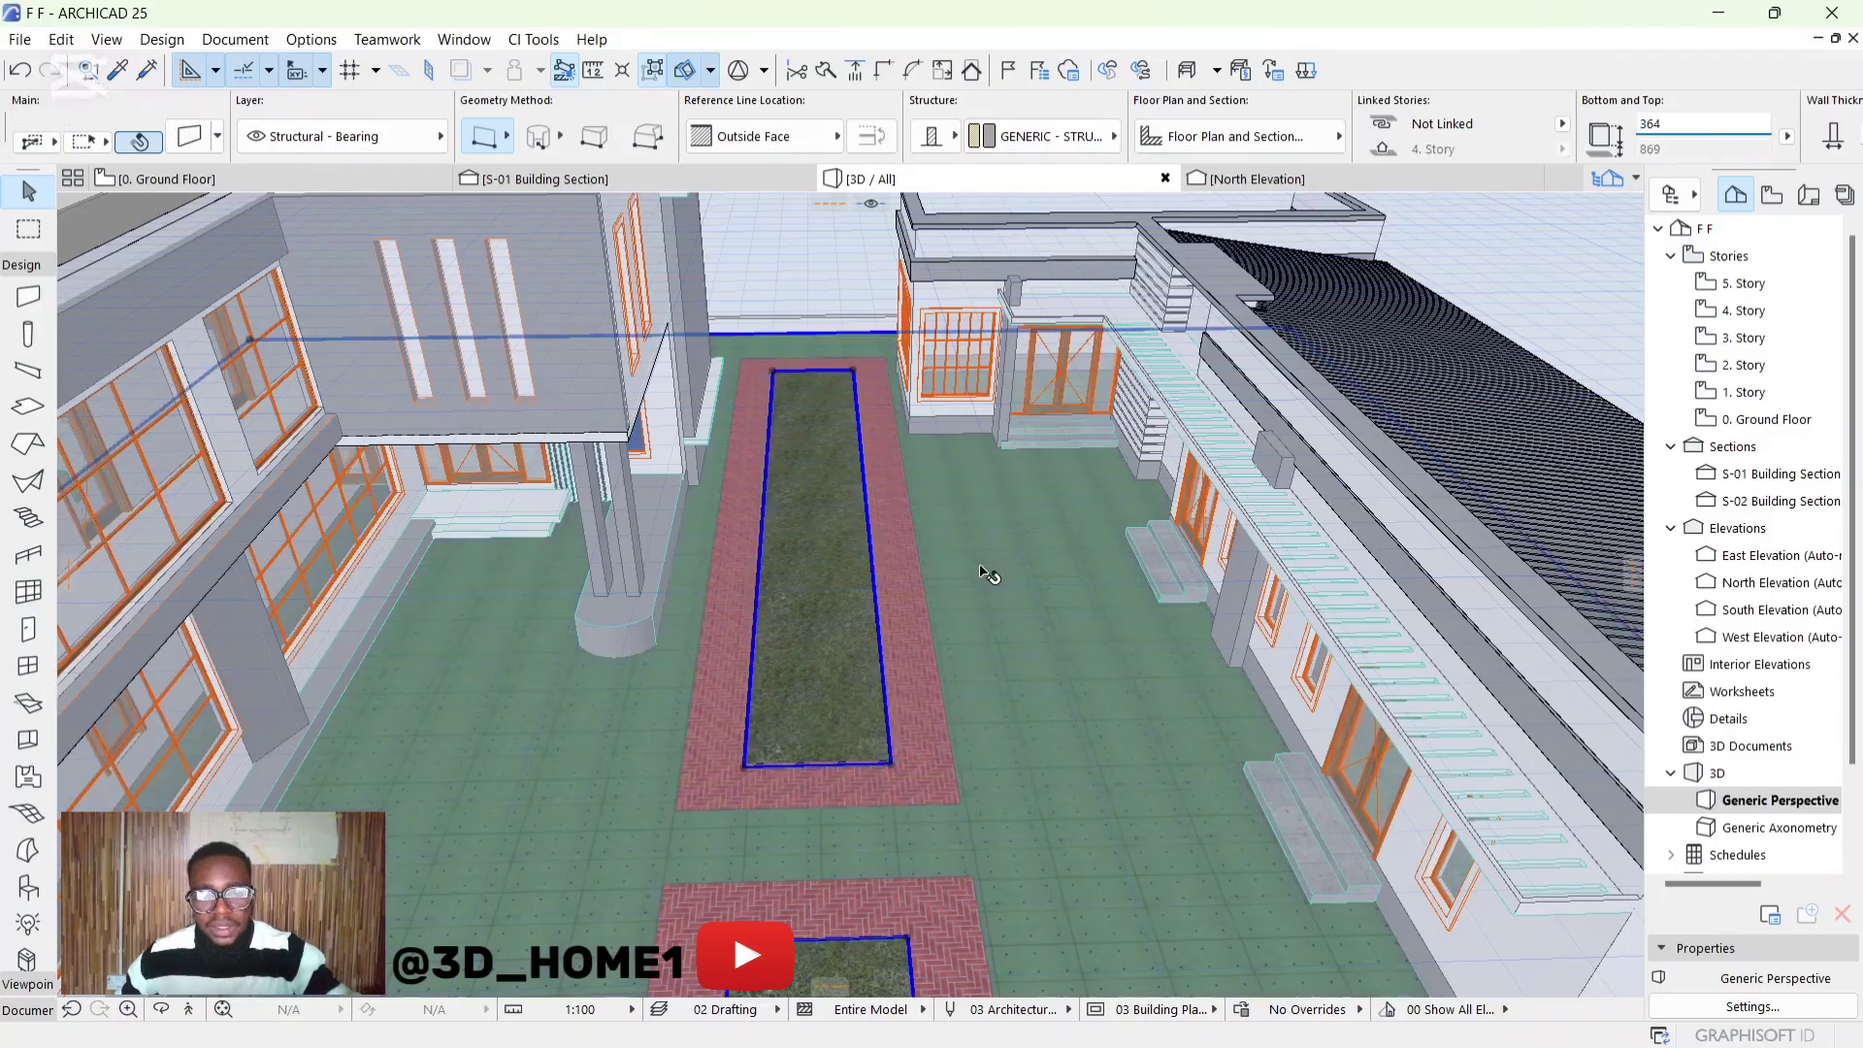
key(Escape)
Inspect both brick-bordered lawns and the whole compound from close up, from a distance and from several angles
shift+middle_drag(1028, 693, 790, 616)
scroll(982, 611, down, 4)
scroll(1113, 686, up, 2)
scroll(864, 701, up, 4)
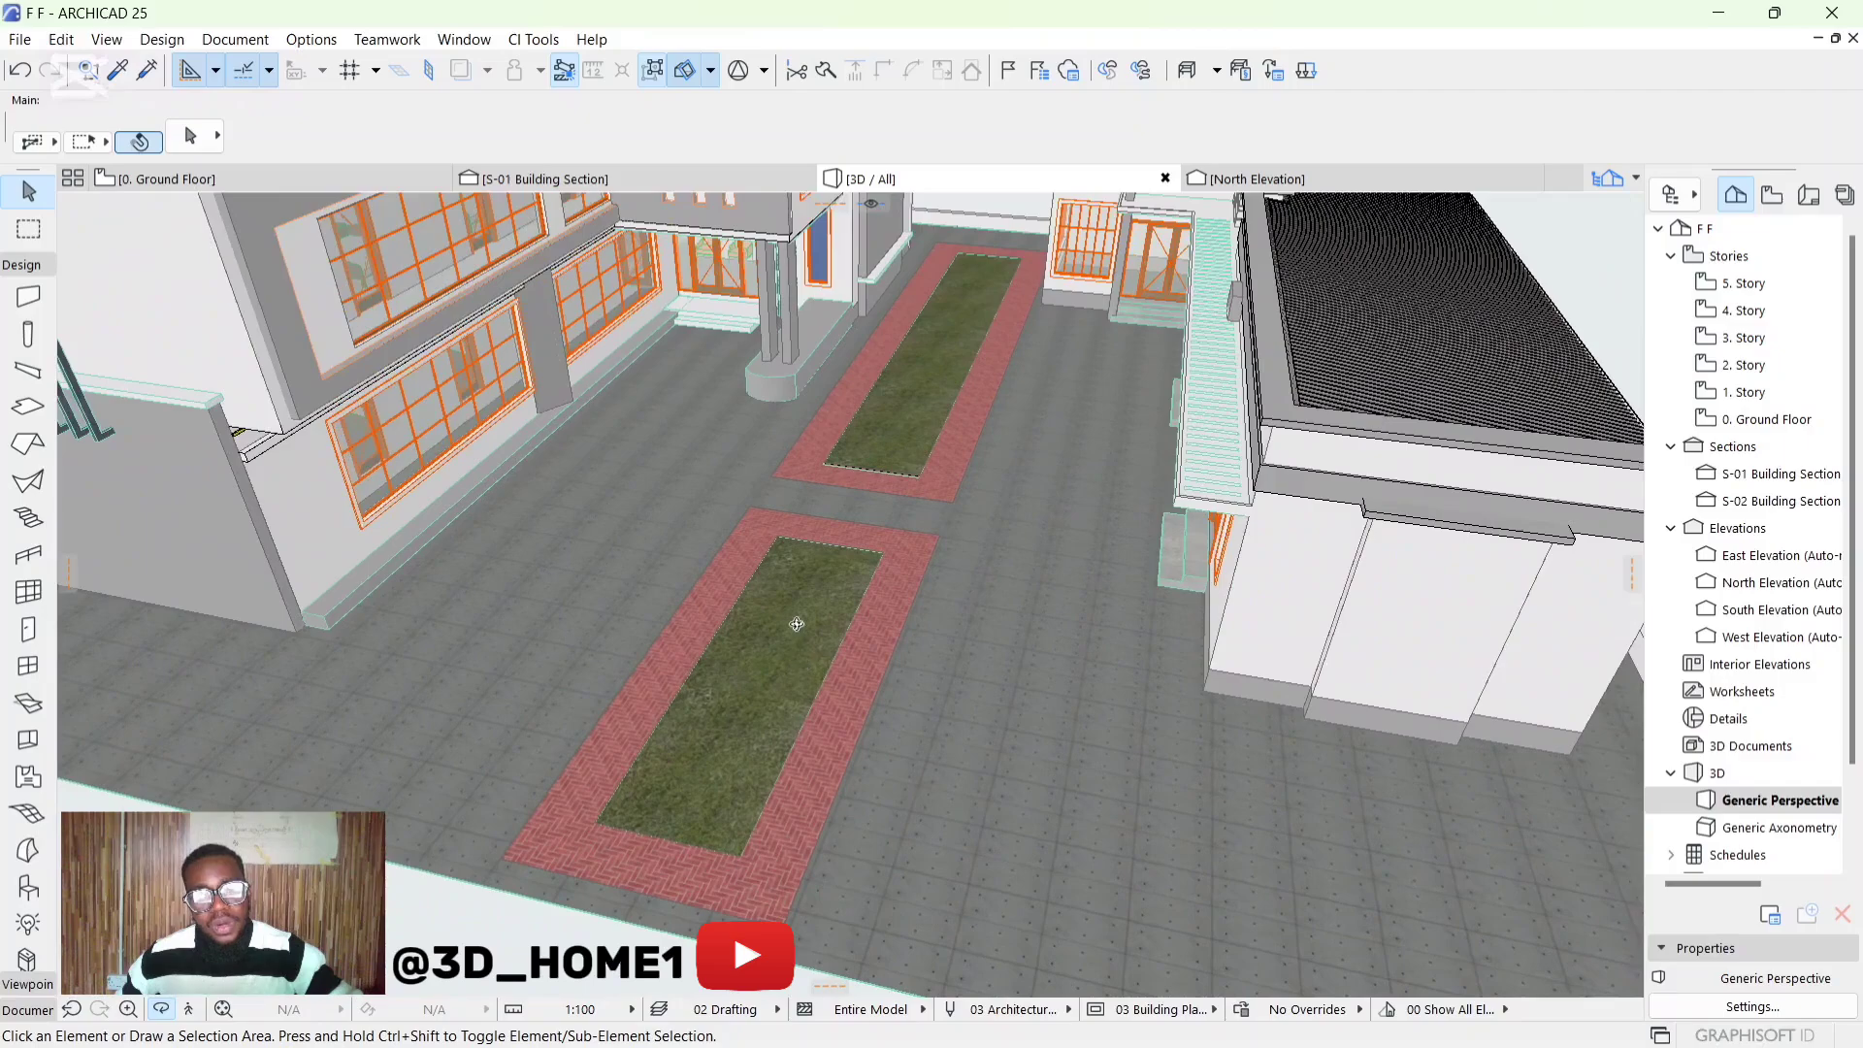
scroll(734, 622, down, 5)
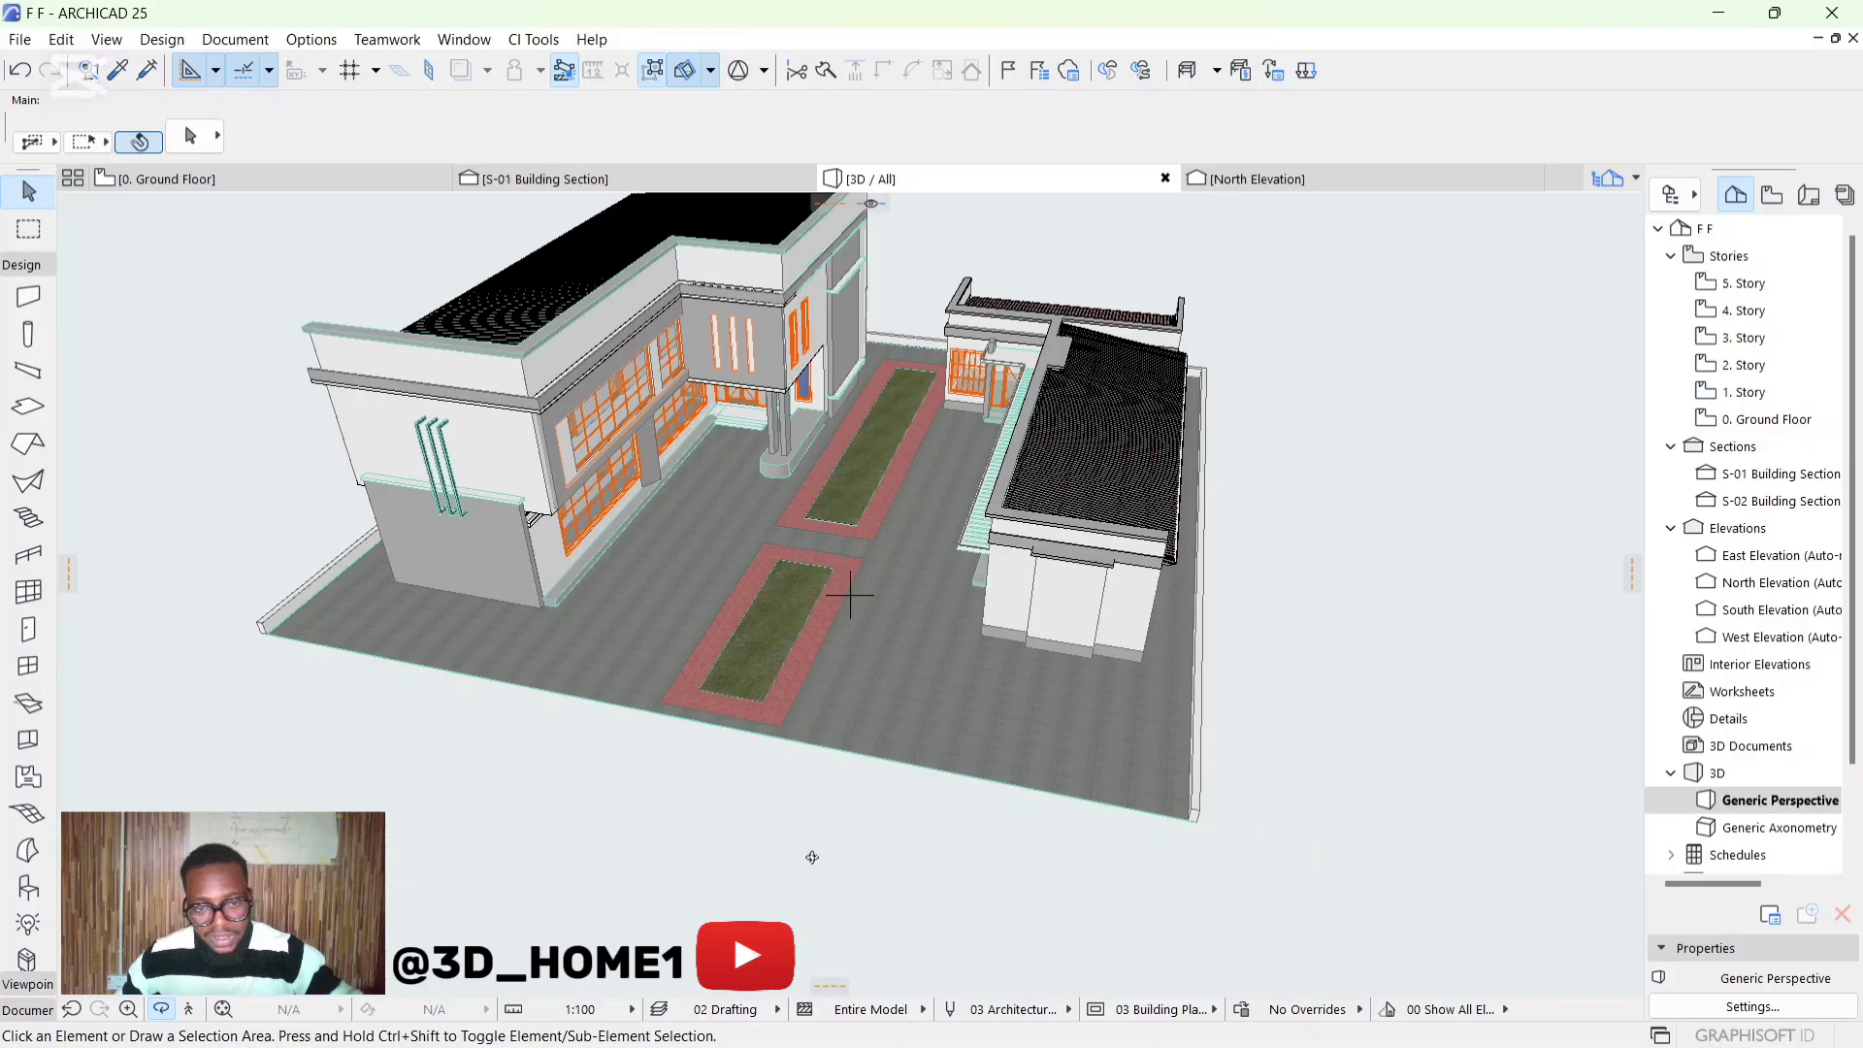
scroll(703, 661, up, 2)
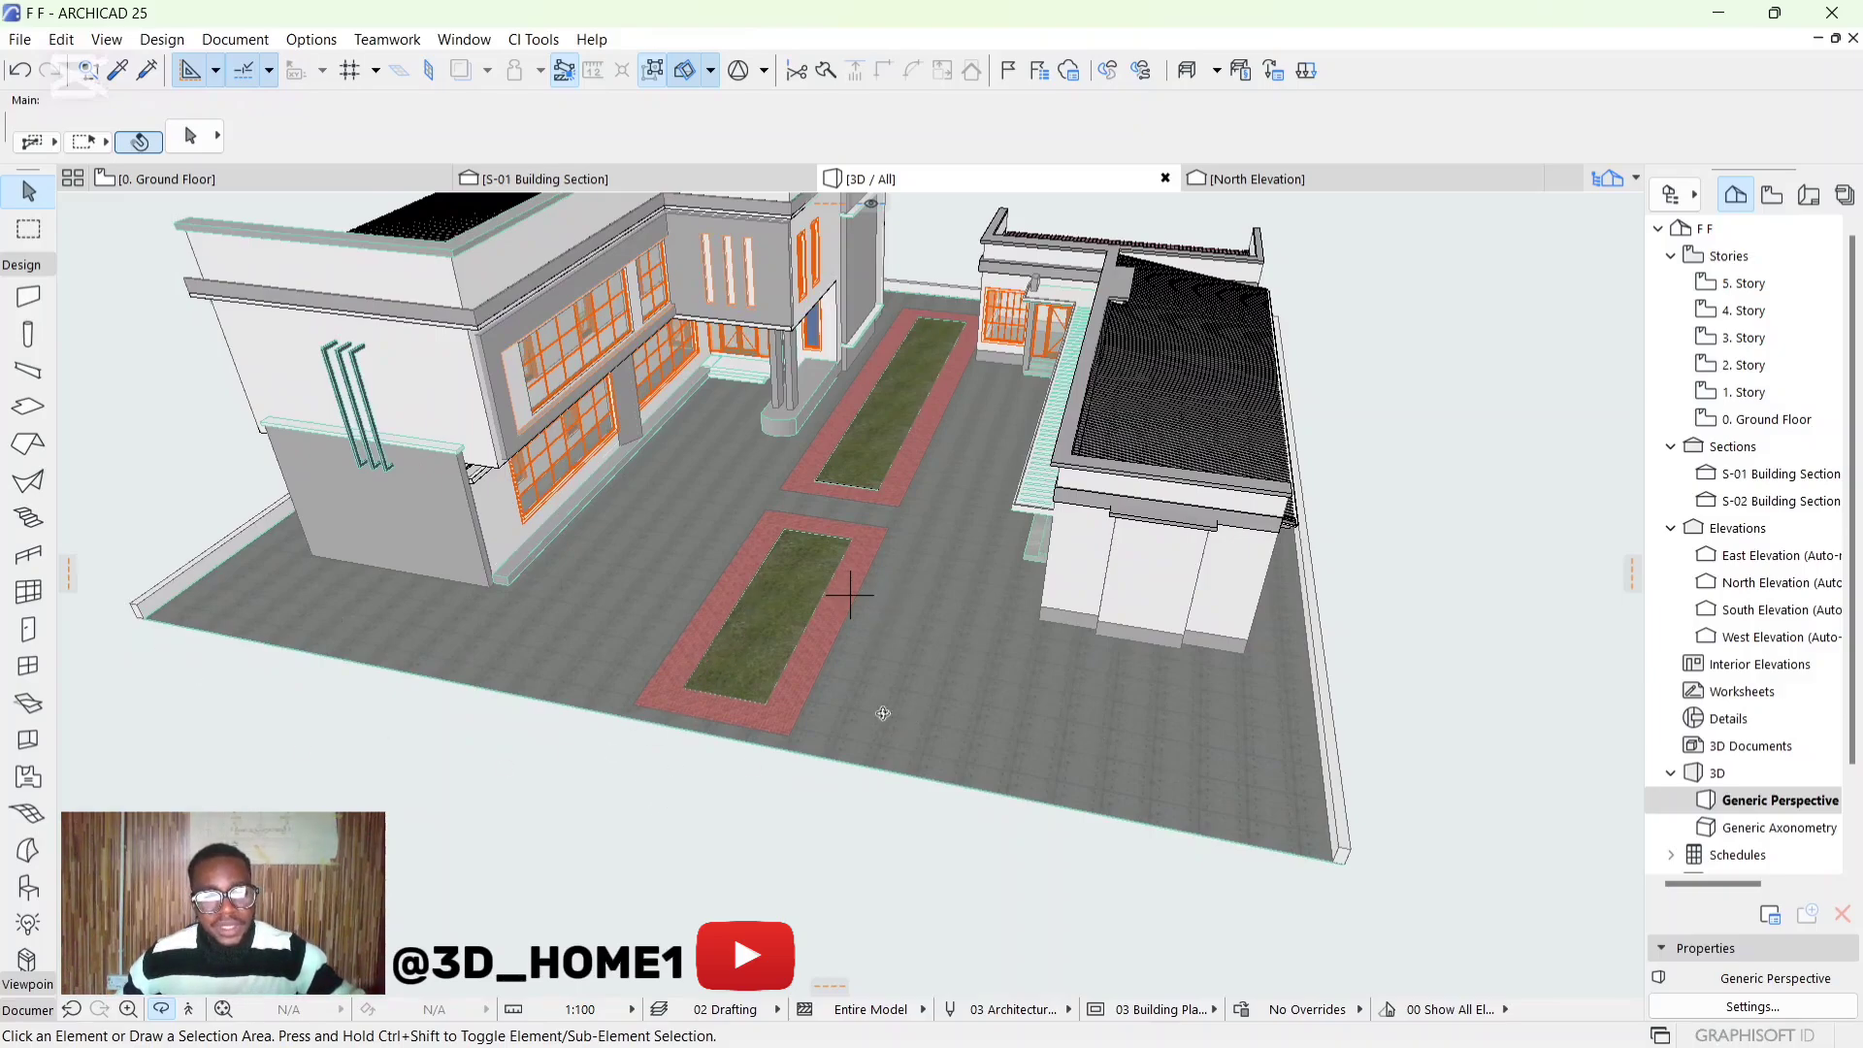
scroll(812, 632, up, 1)
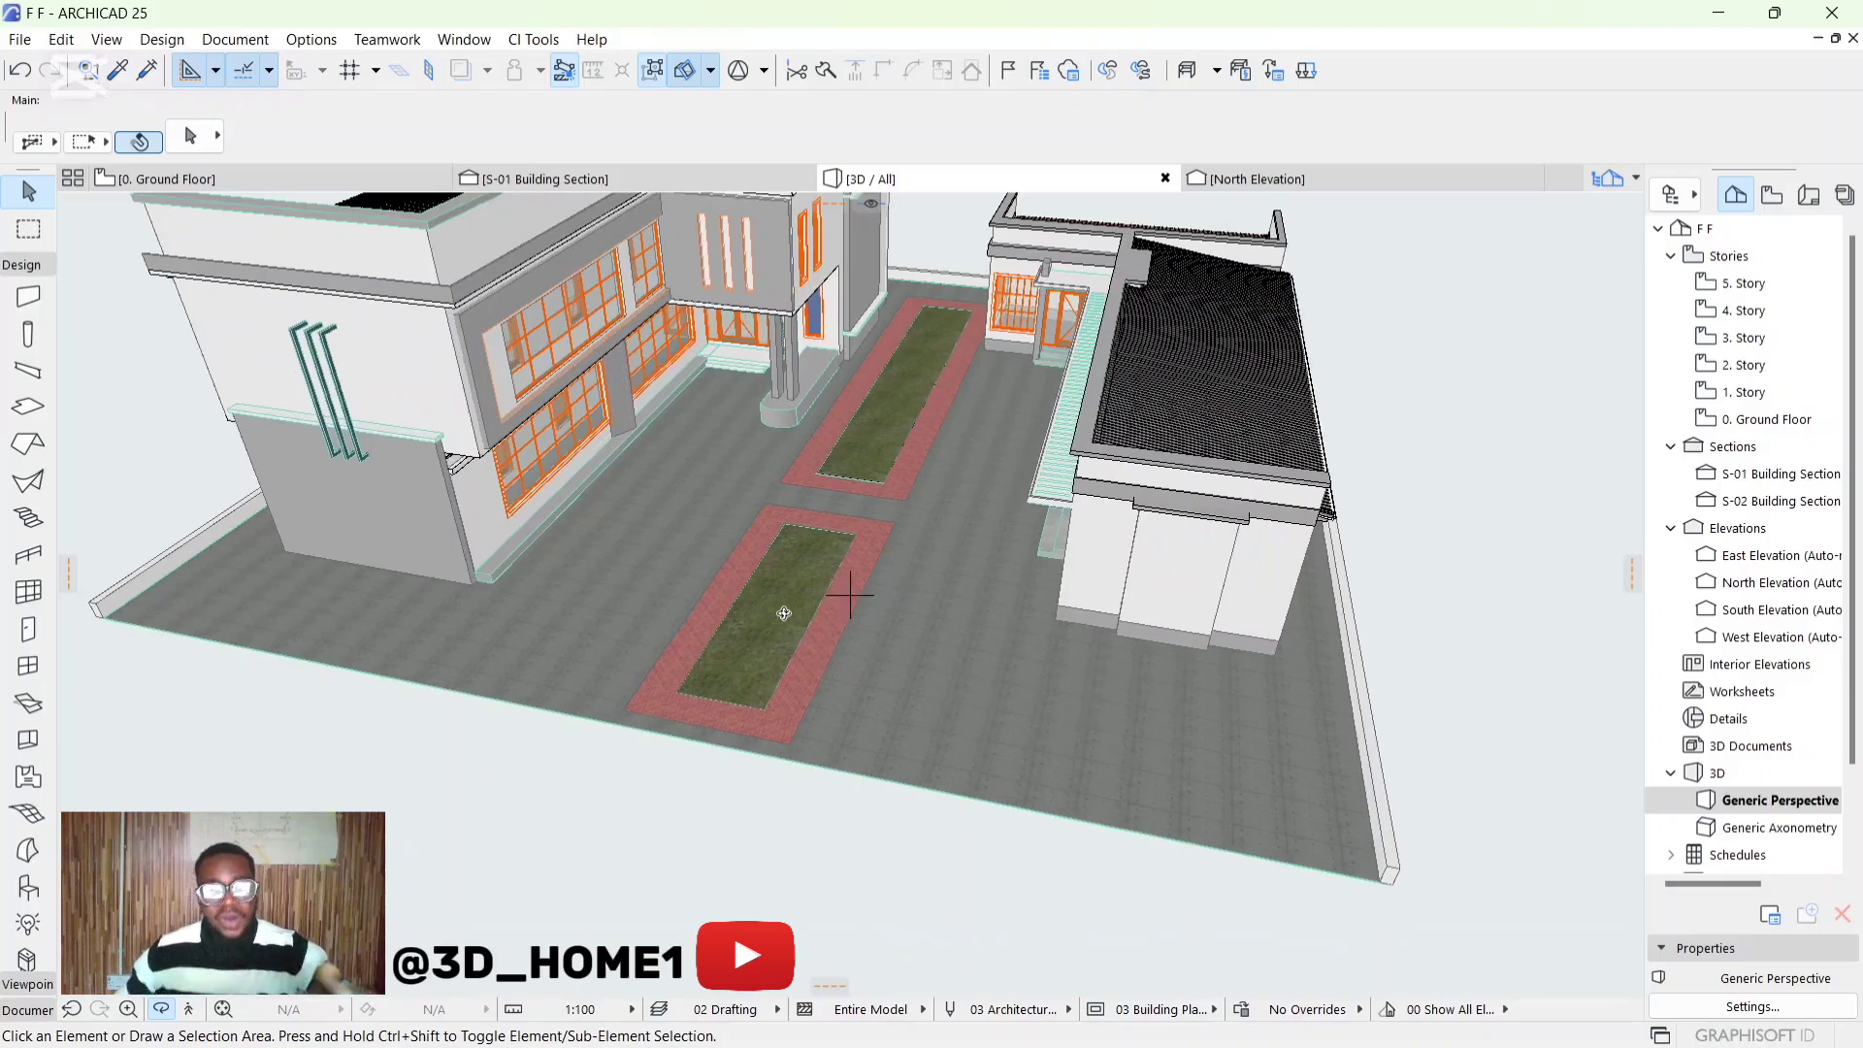
scroll(899, 727, down, 4)
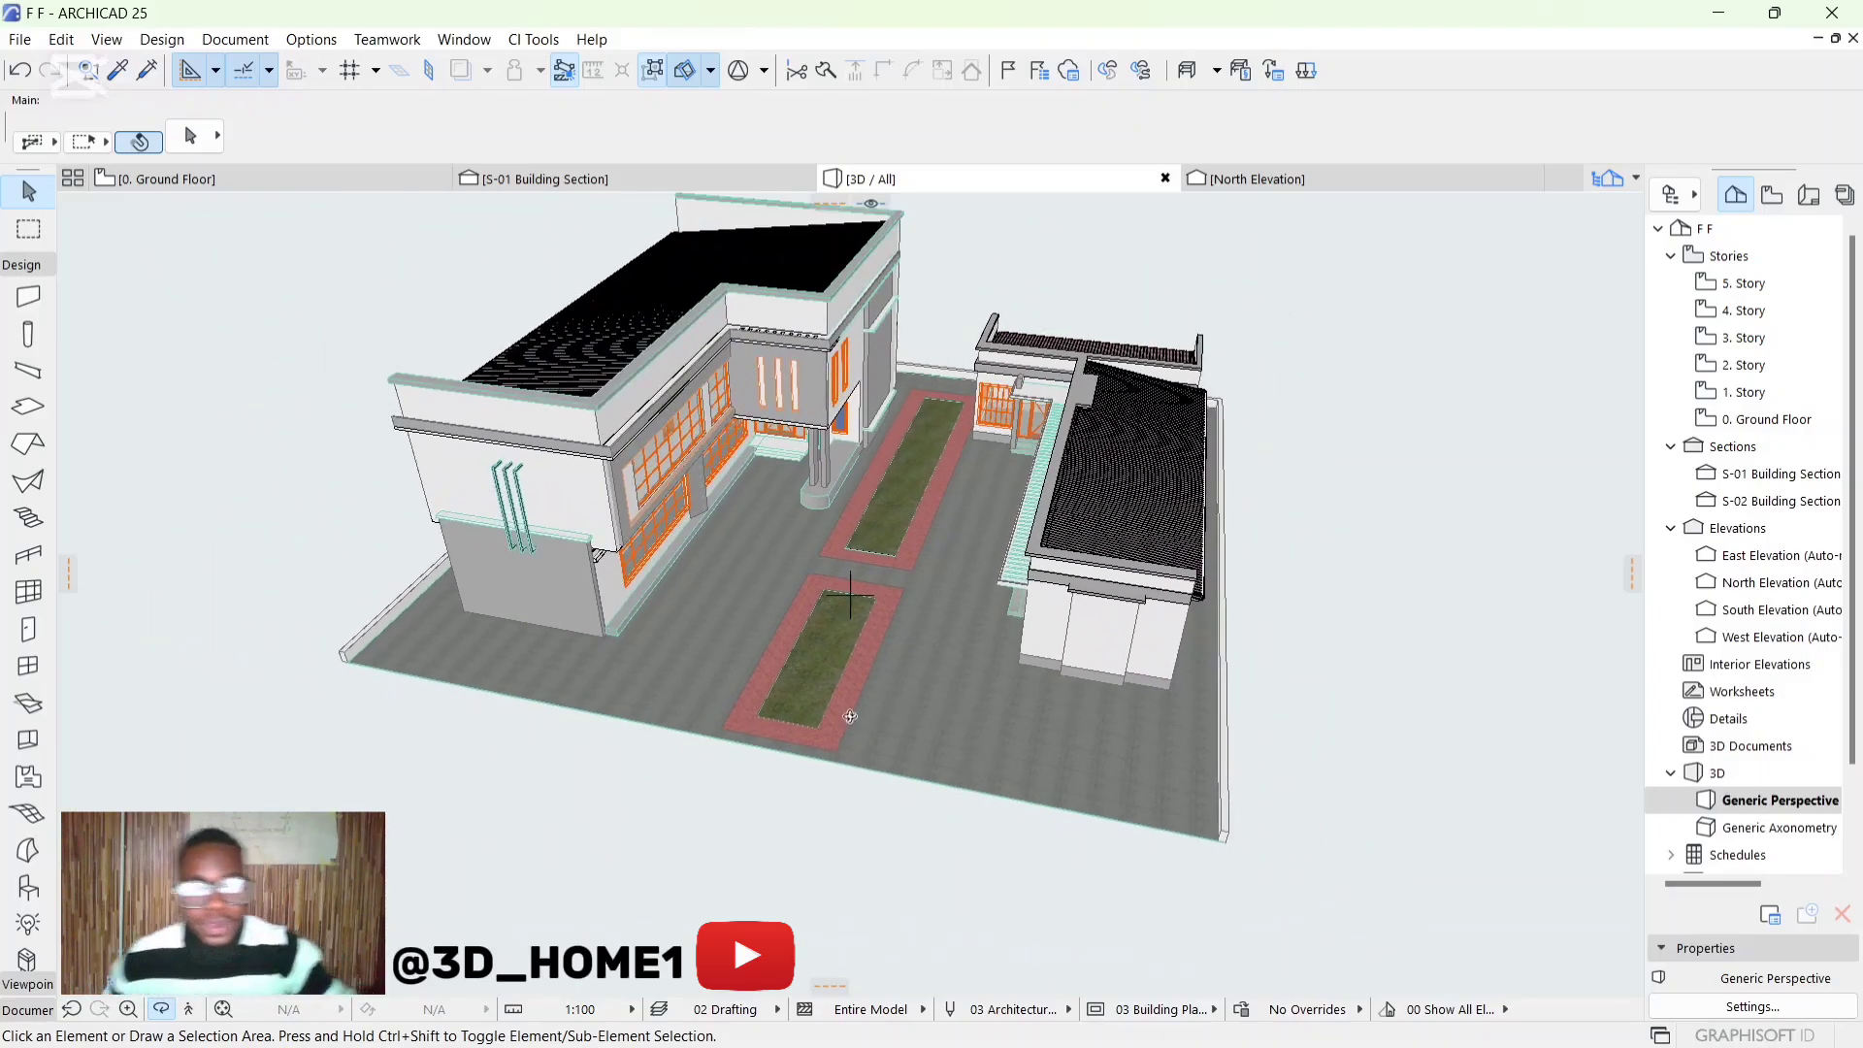
drag(844, 708, 980, 750)
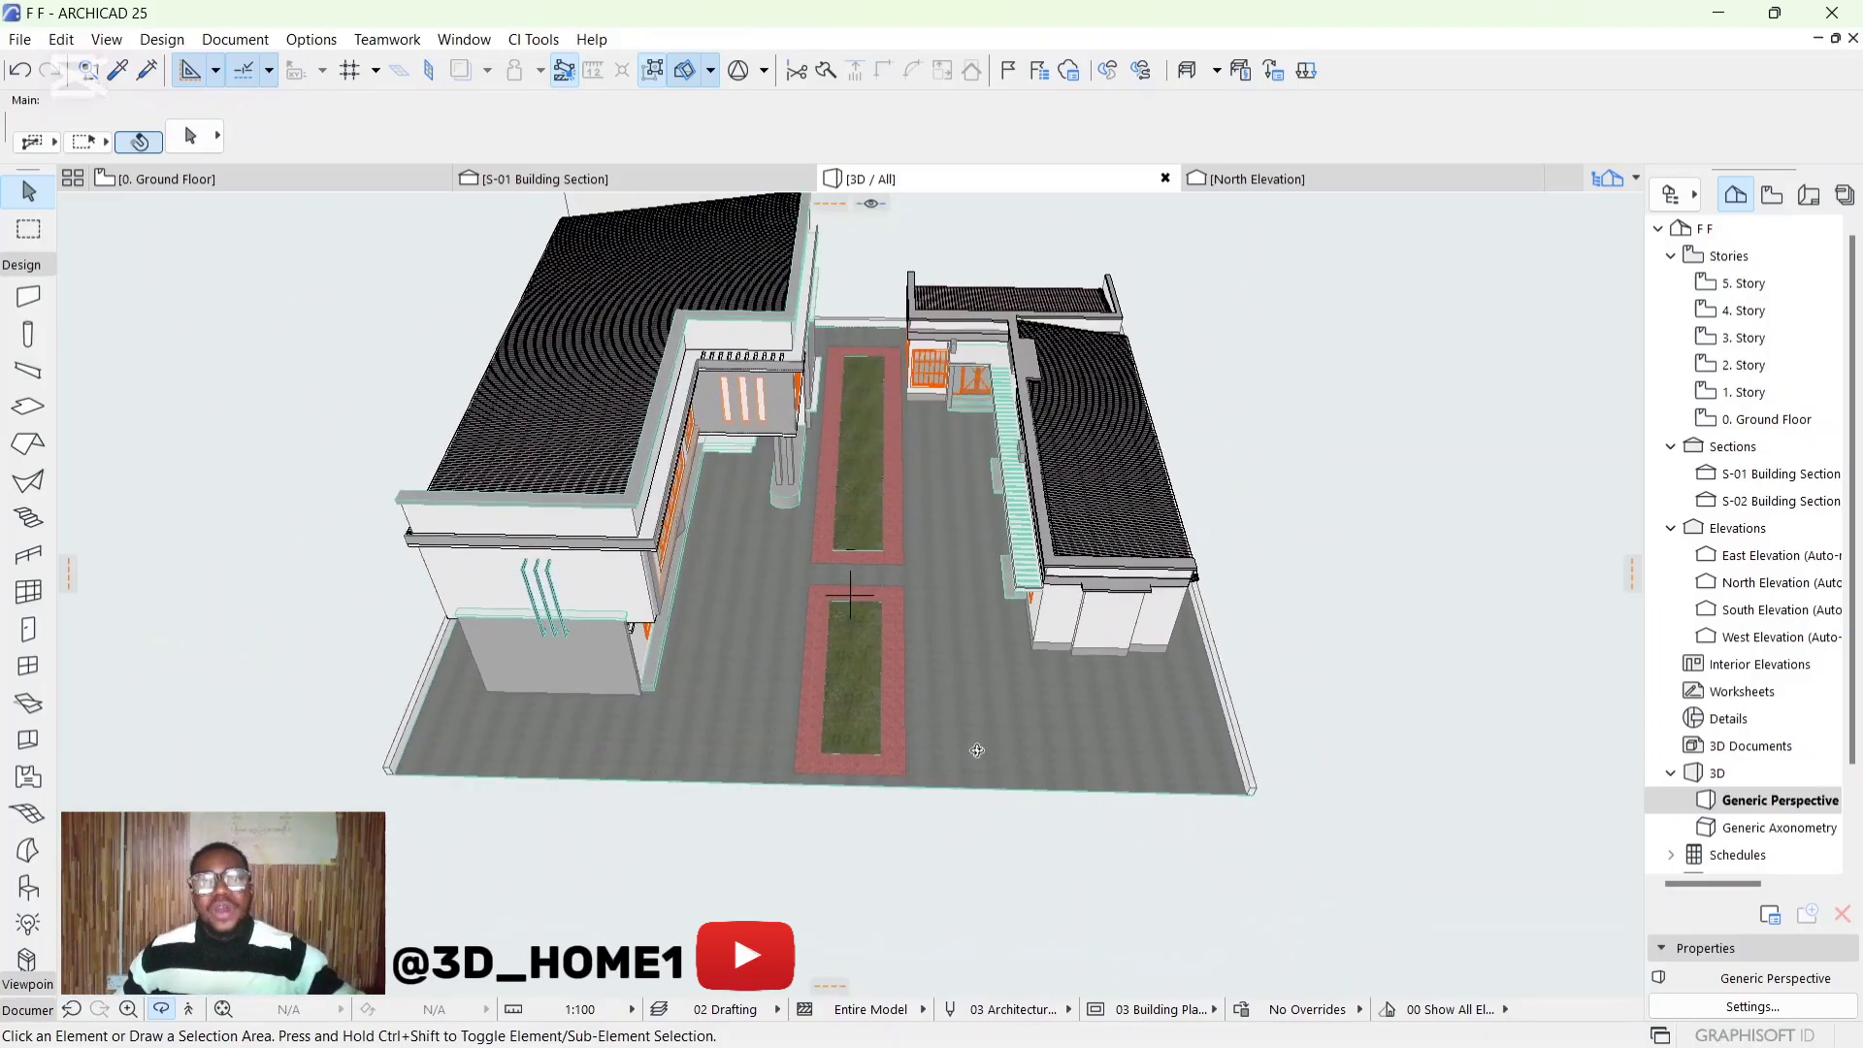